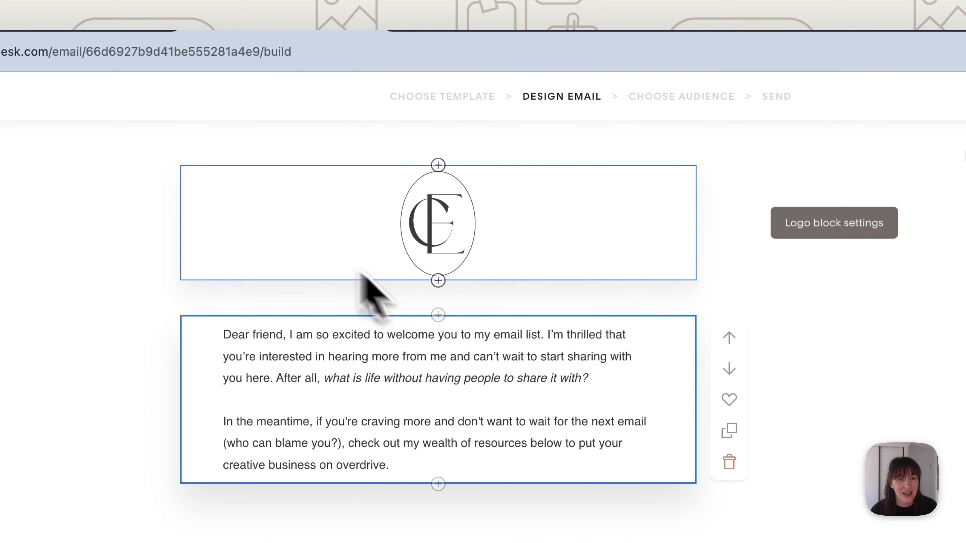
left_click(545, 255)
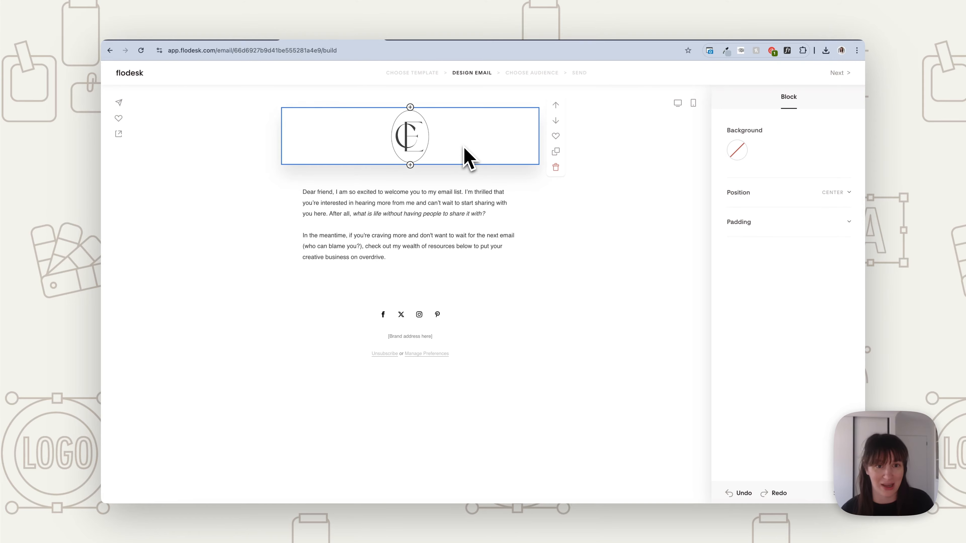
left_click(453, 209)
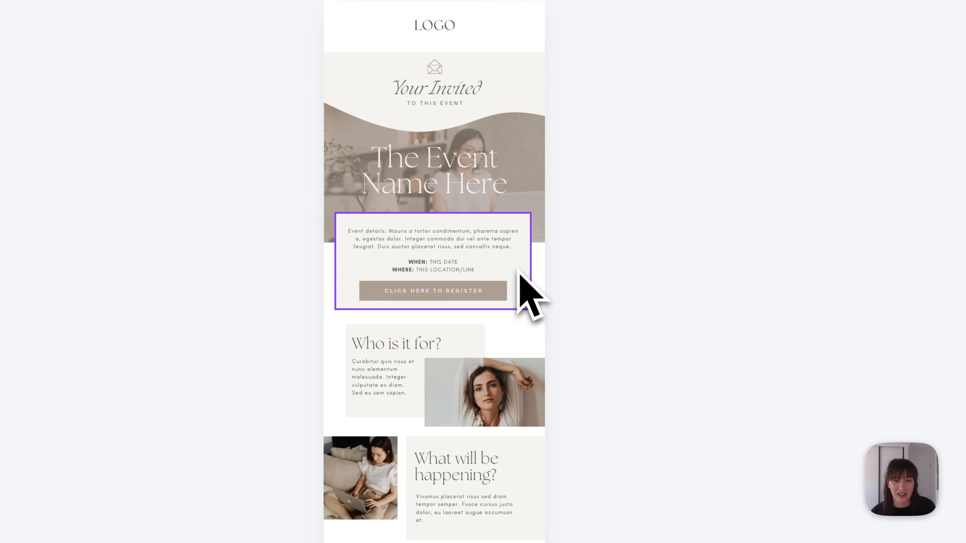
Copy the fill colour's hex code from the event details box in the Canva email design
left_click(528, 293)
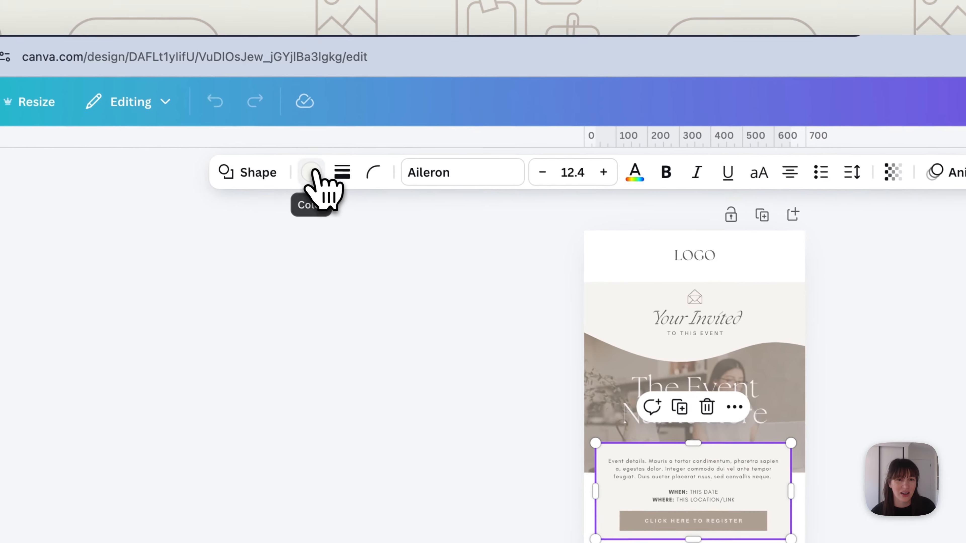
left_click(308, 174)
left_click(690, 199)
left_click(757, 380)
key("ctrl+c")
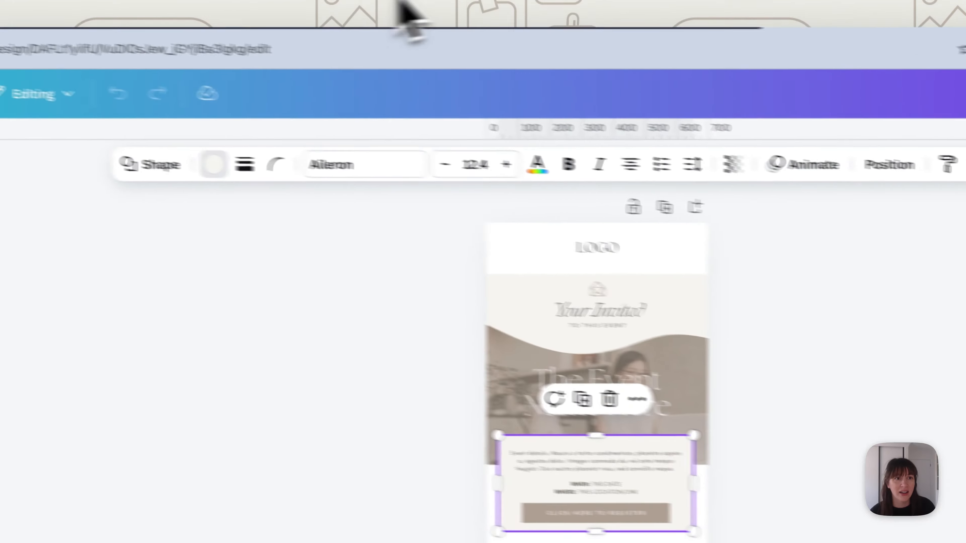
Switch back to the Flodesk email and set both its backdrop color and canvas color to the copied #F5F4F0
left_click(289, 30)
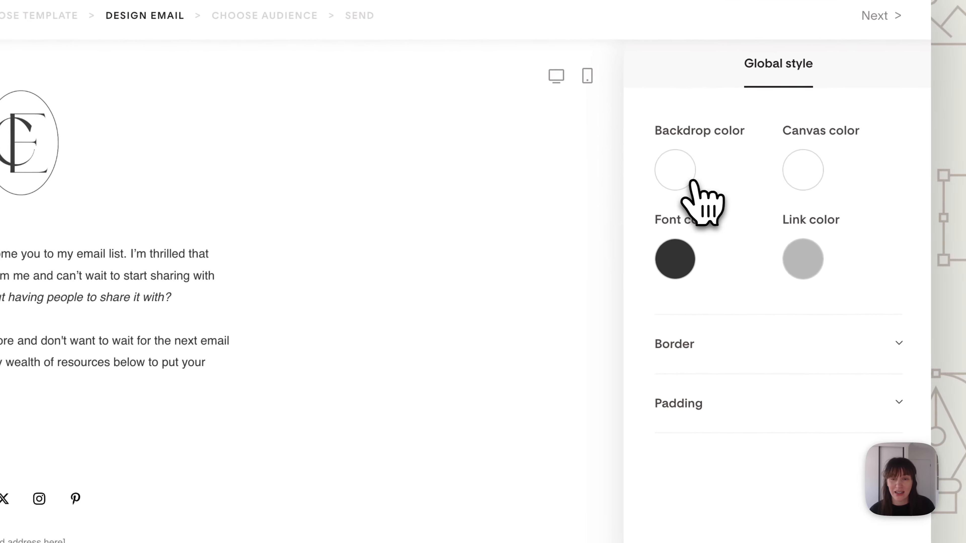
left_click(675, 178)
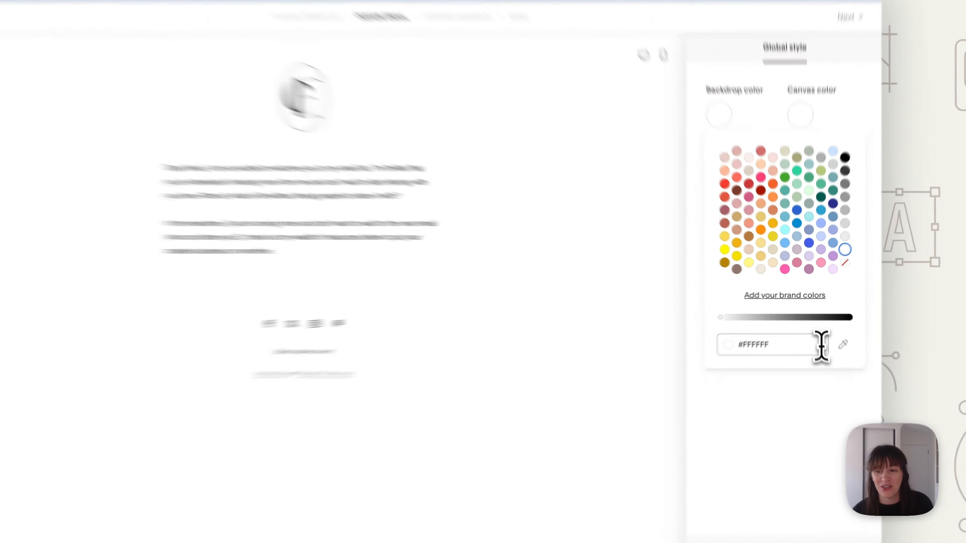
left_click(792, 332)
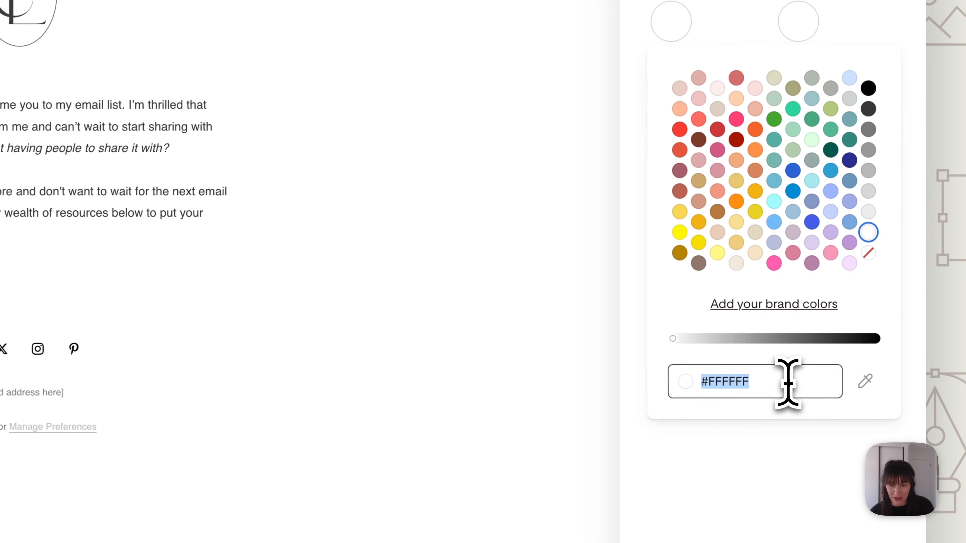
key("ctrl+v")
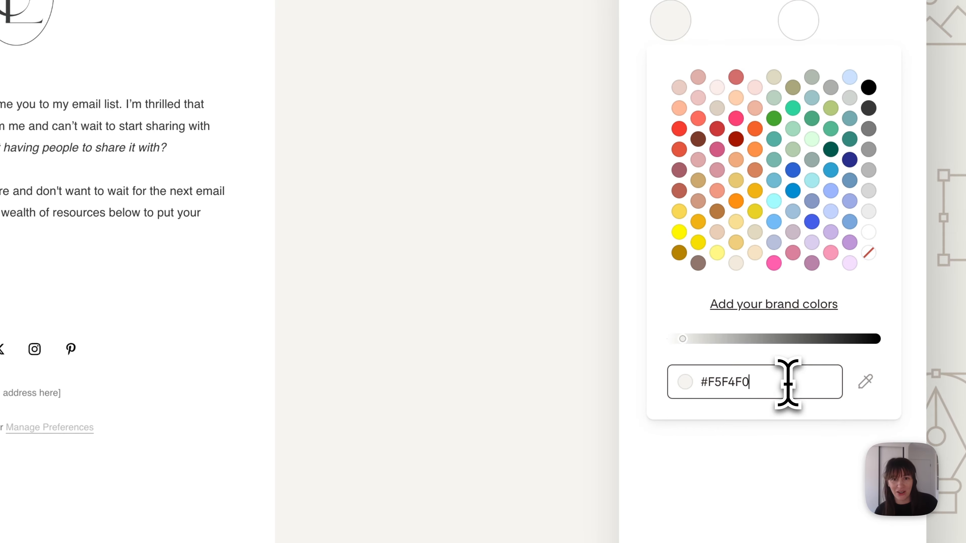
left_click(798, 21)
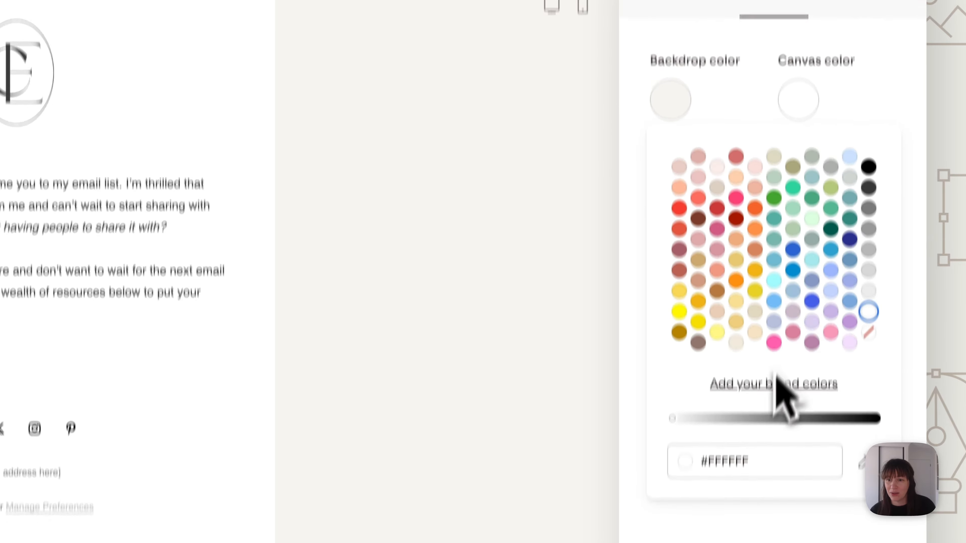
left_click(775, 378)
key("ctrl+v")
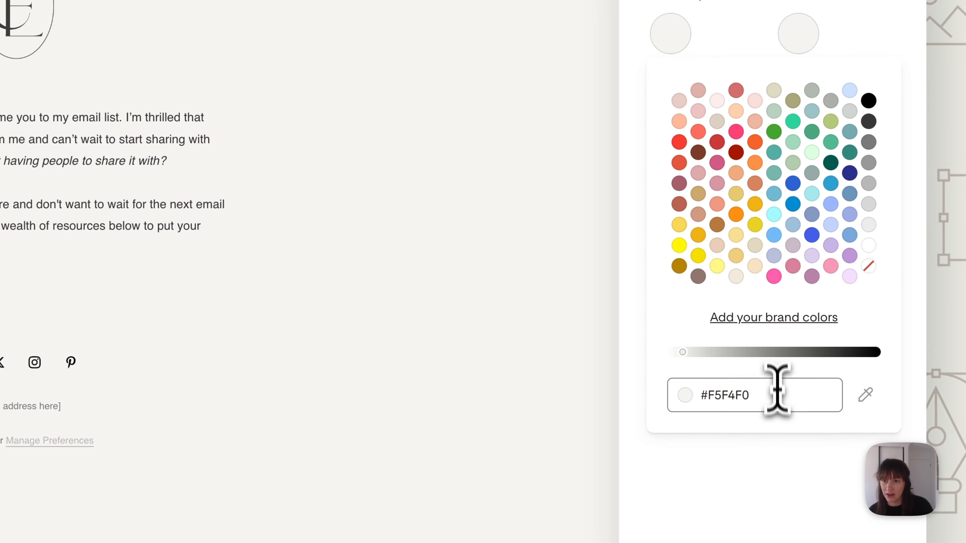
Lighten the email's backdrop color to a paler off-white than the canvas
left_click(683, 38)
left_click(682, 38)
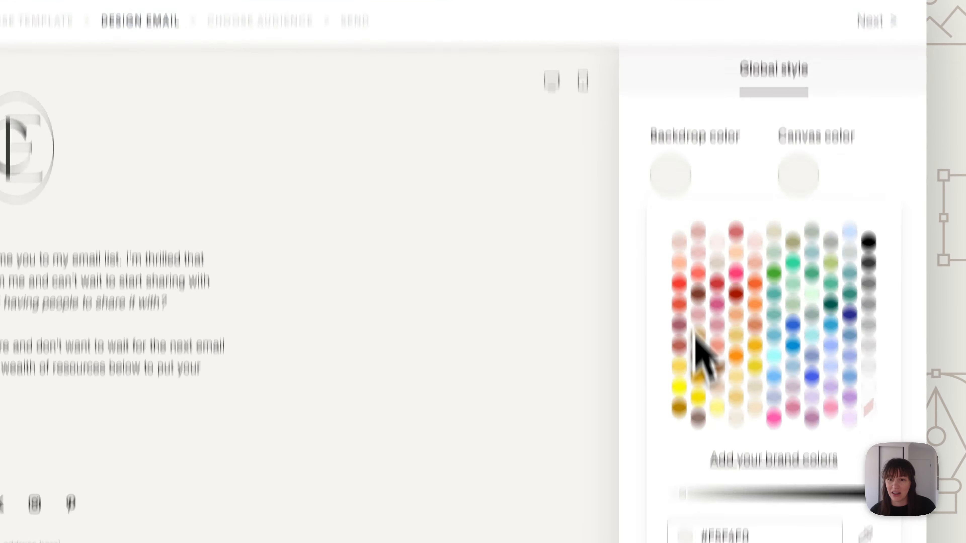
scroll(696, 333, "down", 5)
left_click_drag(686, 310, 676, 308)
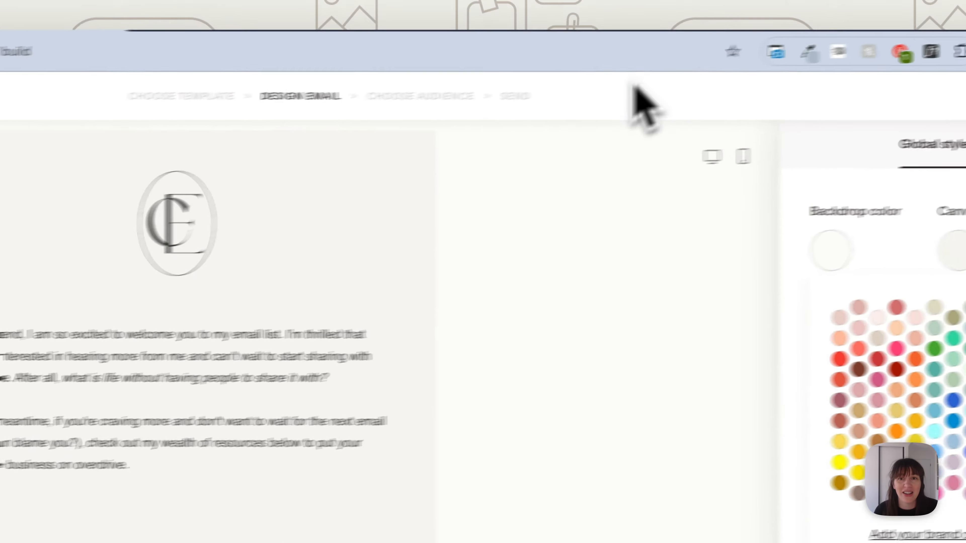
left_click(534, 33)
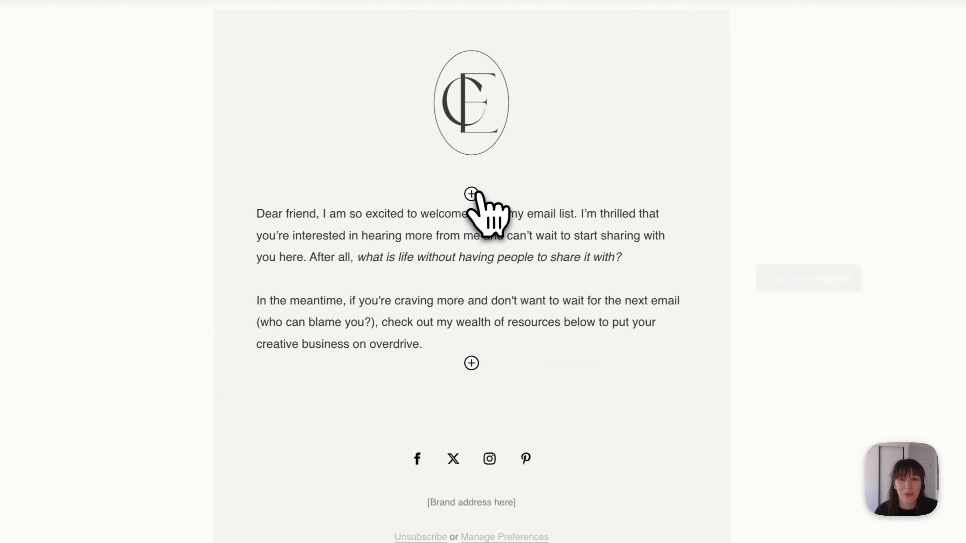
Insert a layout block between the logo and the welcome text, using the "Add some beautiful text with a custom font" layout
left_click(476, 194)
left_click(289, 259)
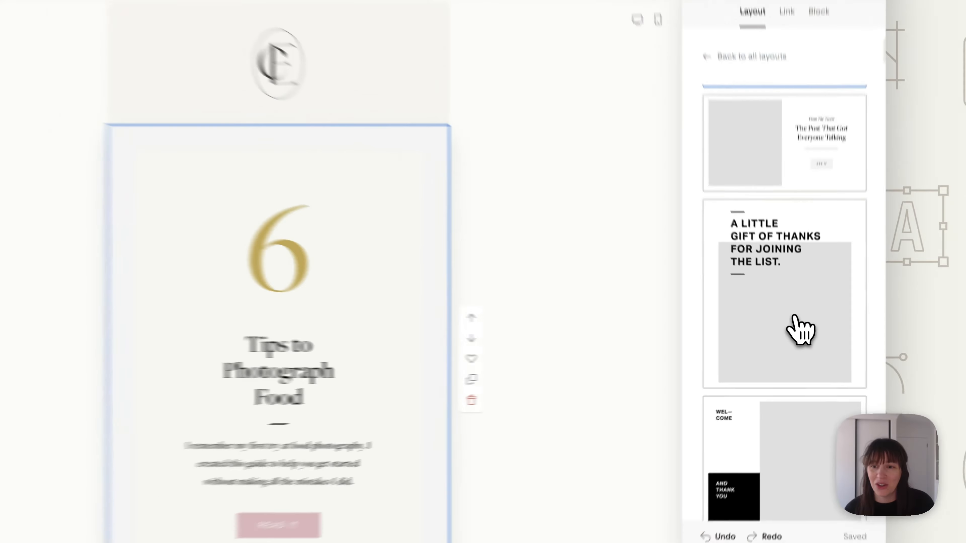
scroll(801, 330, "down", 10)
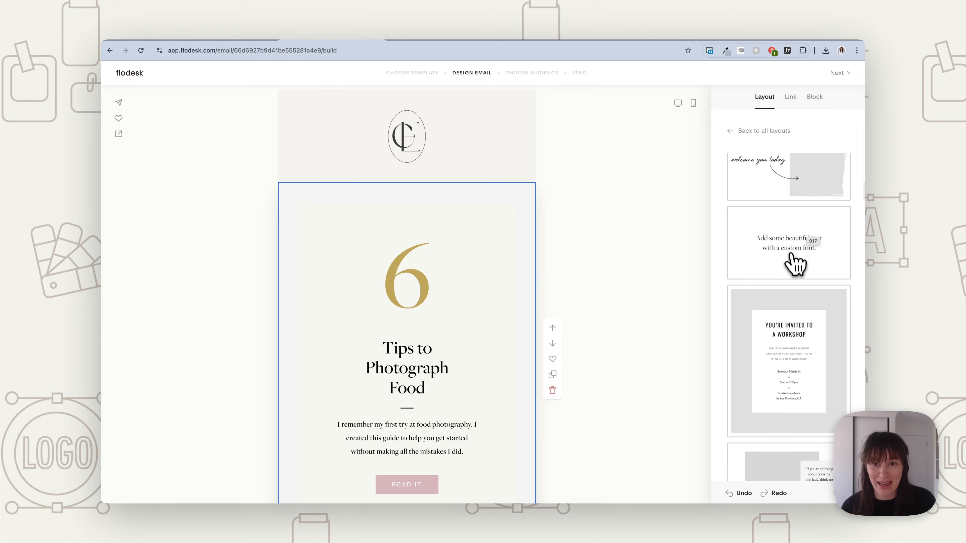
scroll(798, 273, "down", 1)
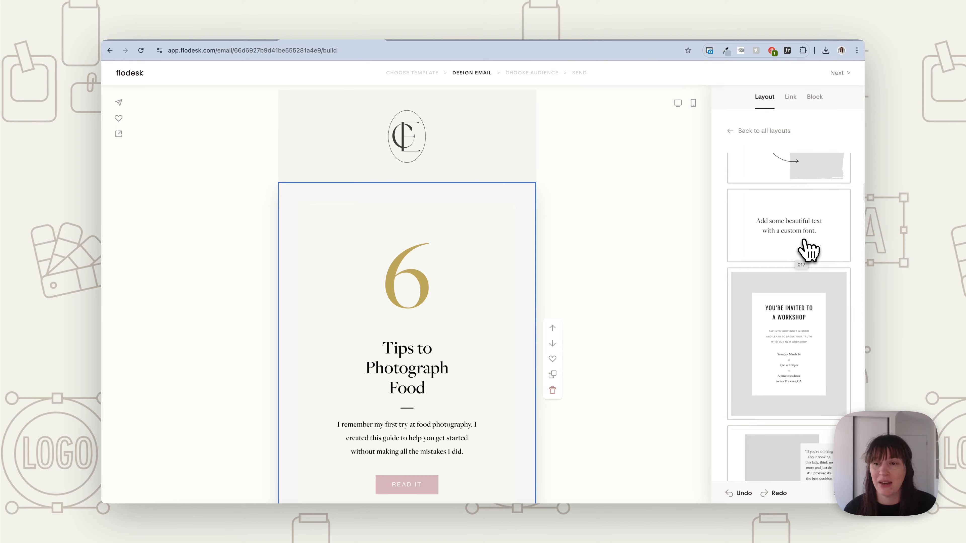
scroll(812, 403, "down", 10)
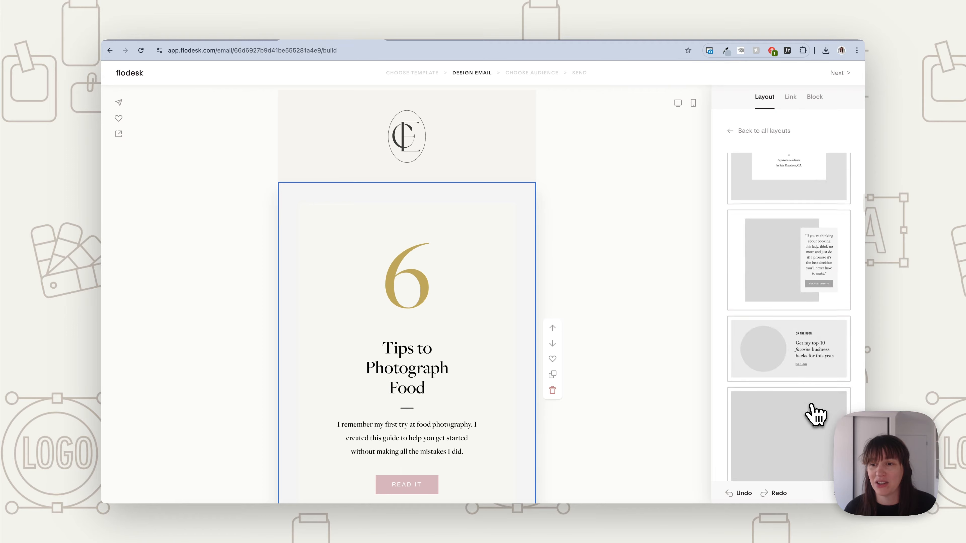
scroll(814, 409, "up", 5)
scroll(813, 415, "up", 5)
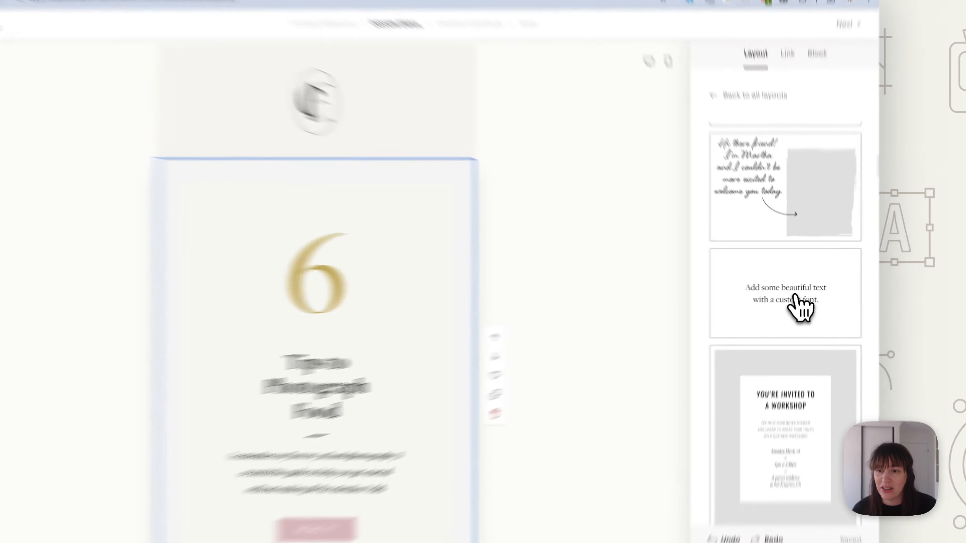
left_click(795, 296)
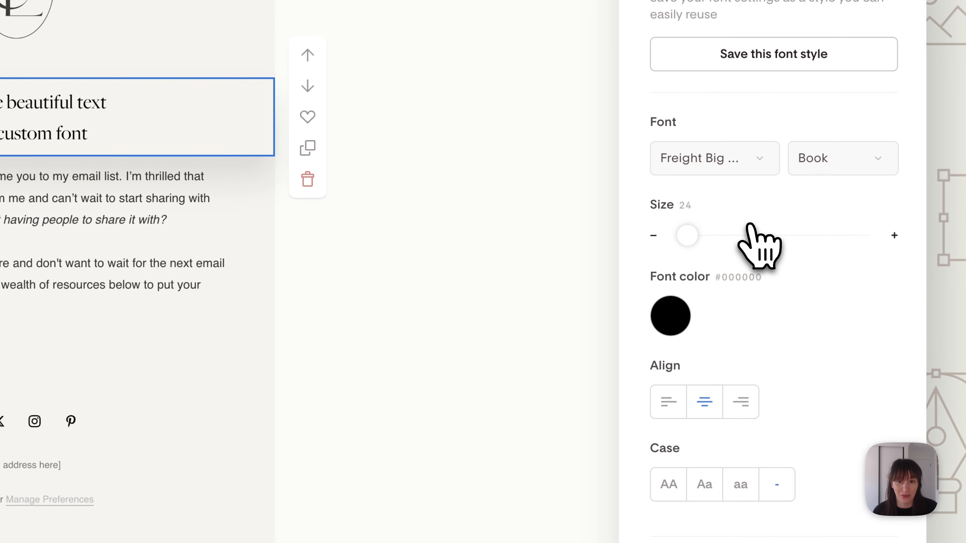
Examine which fonts are available for the "Dear friend" text block
left_click(2, 230)
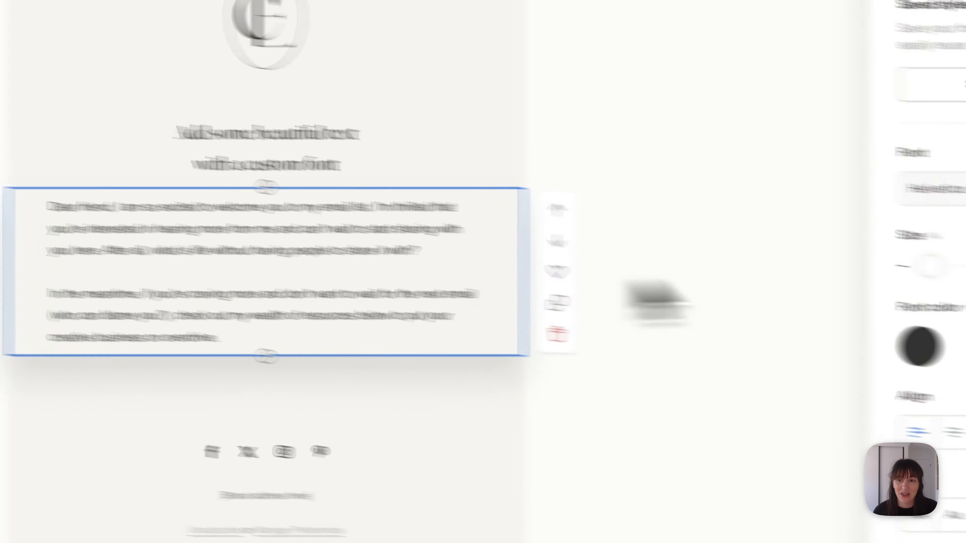
left_click(814, 167)
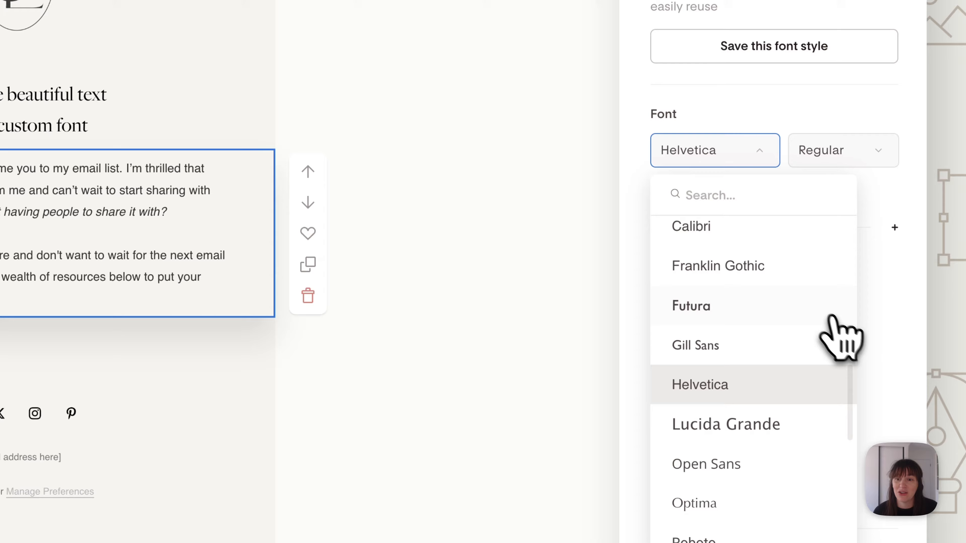
scroll(833, 317, "up", 6)
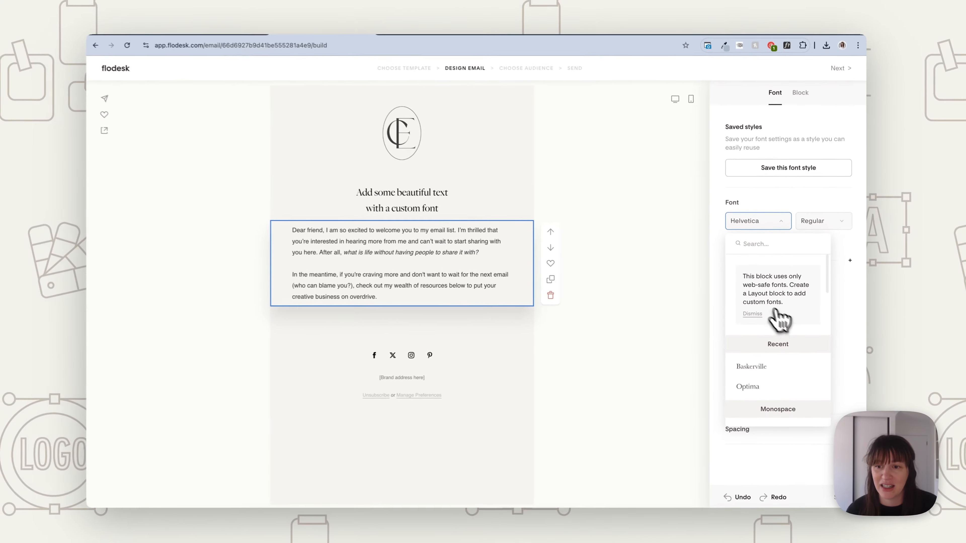
scroll(805, 413, "down", 5)
scroll(804, 353, "down", 5)
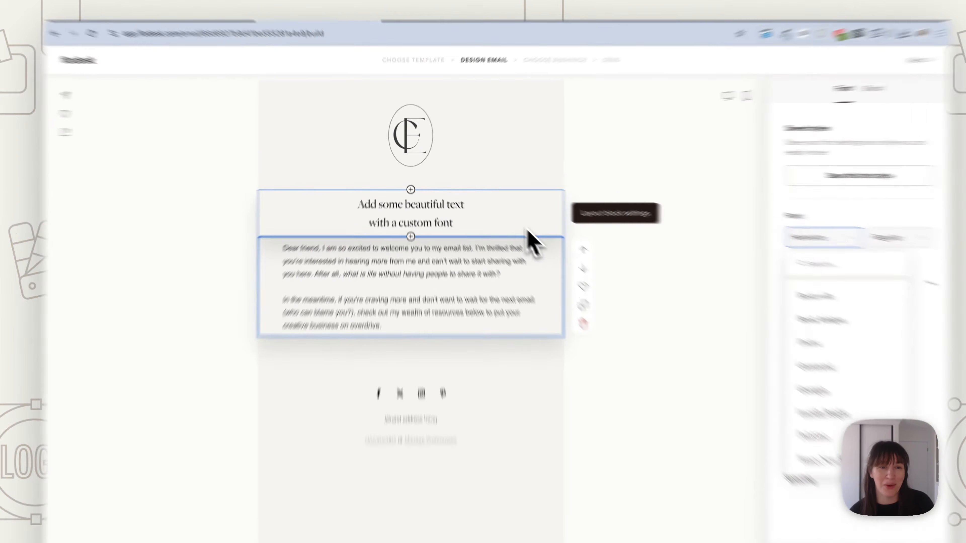
Replace the layout block's placeholder text with "You are invited" and set its font weight to Light
left_click(507, 210)
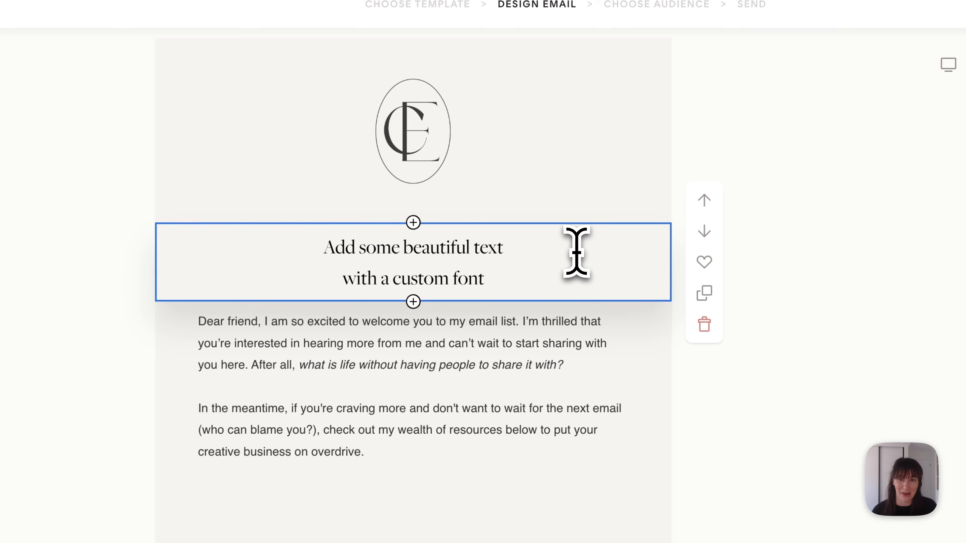
left_click_drag(519, 284, 291, 243)
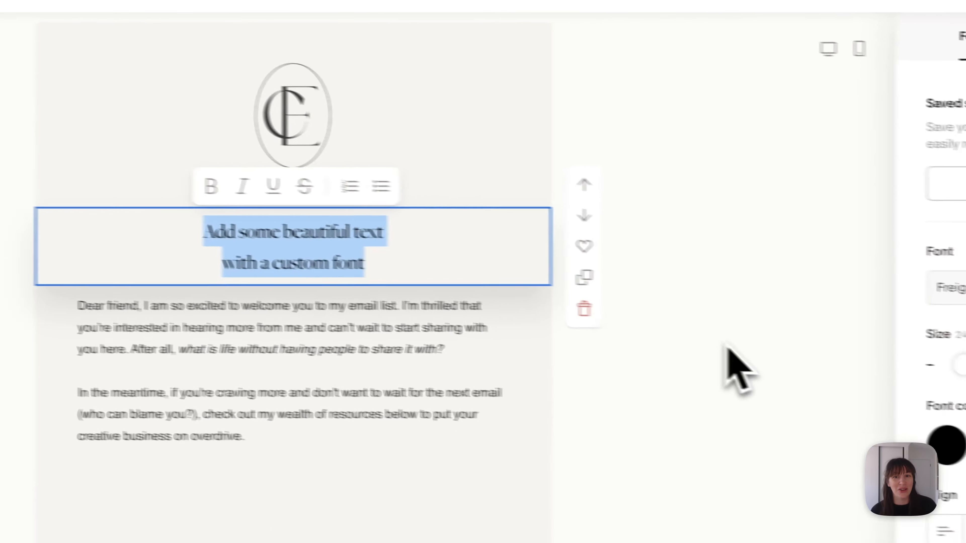
left_click_drag(352, 259, 112, 209)
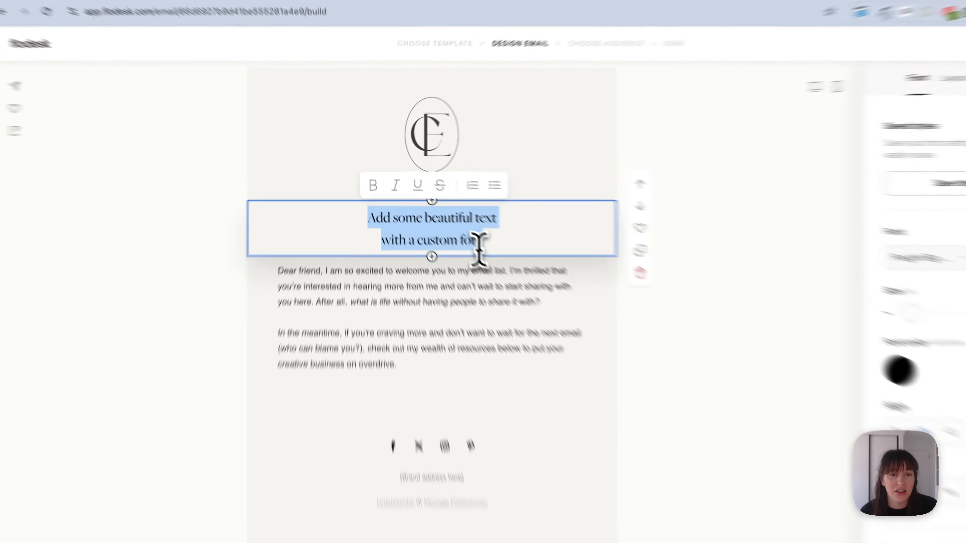
left_click(470, 212)
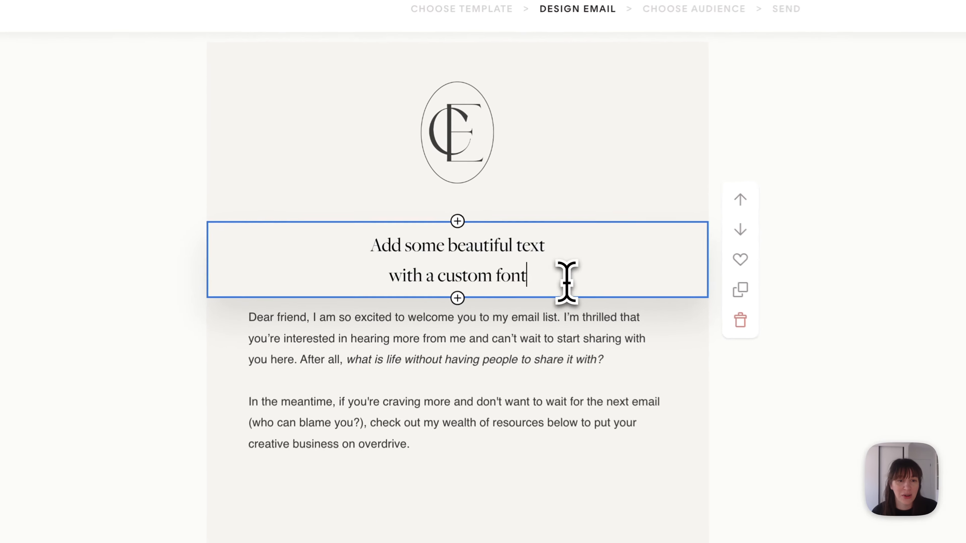
left_click_drag(470, 213, 346, 202)
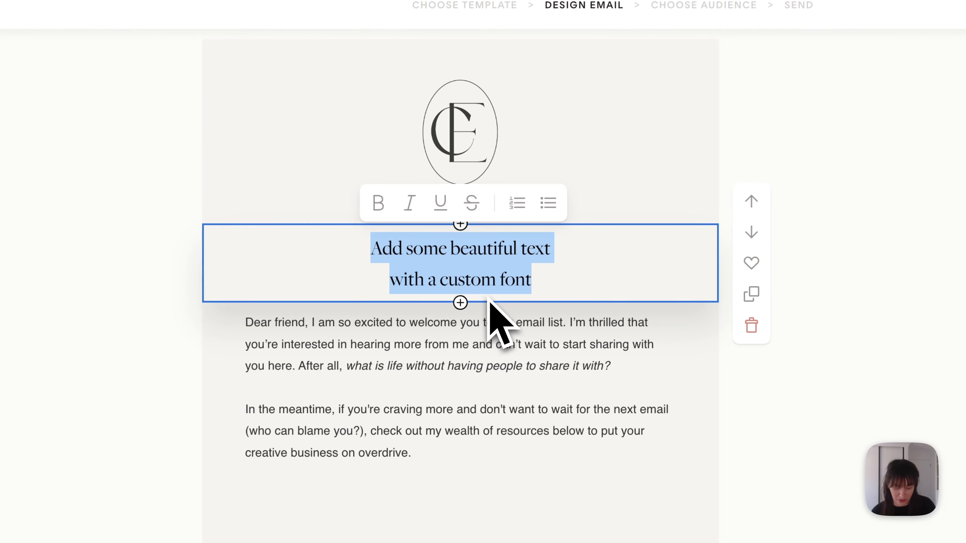
type("You are i")
type("nvited")
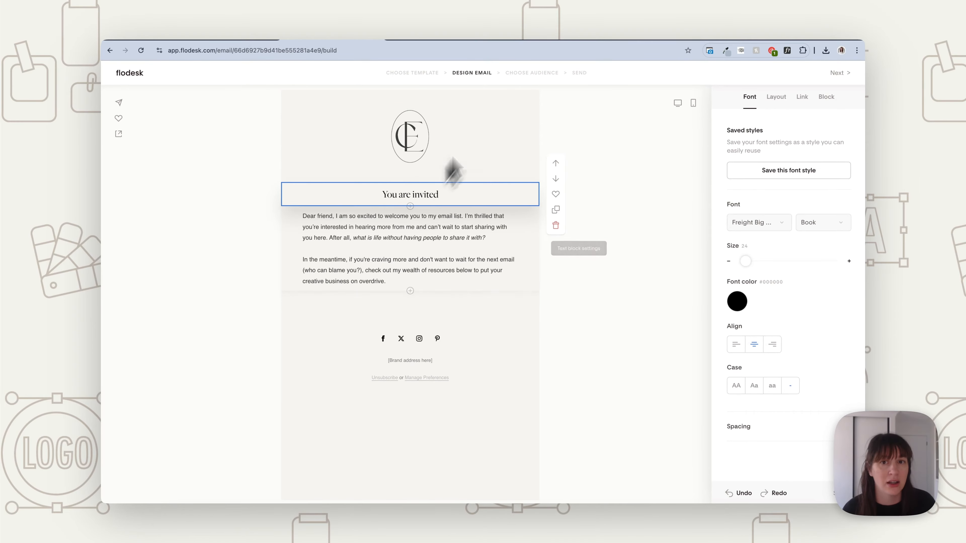
left_click(821, 222)
left_click(810, 254)
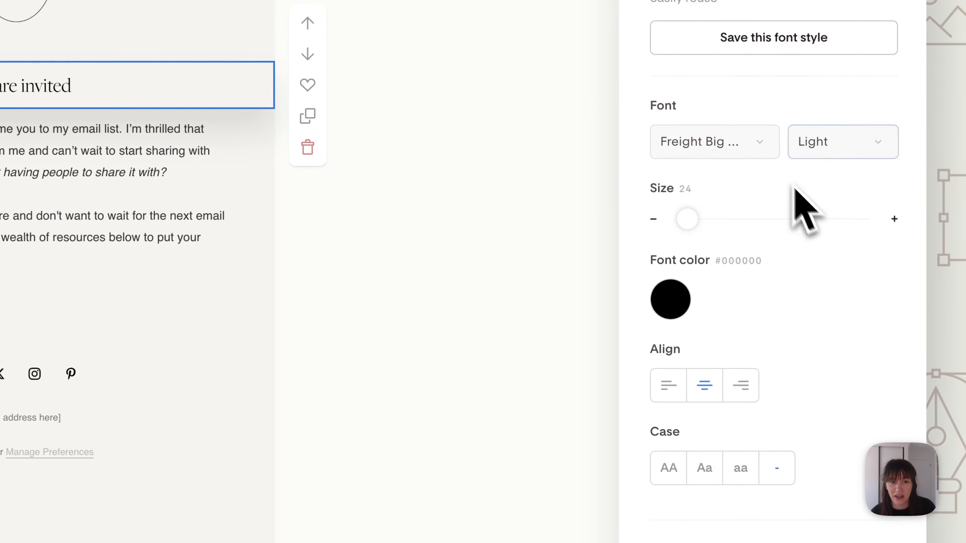
Examine the fonts available for the "You are invited" heading, down to the script fonts, and the option for adding a new font
left_click(774, 152)
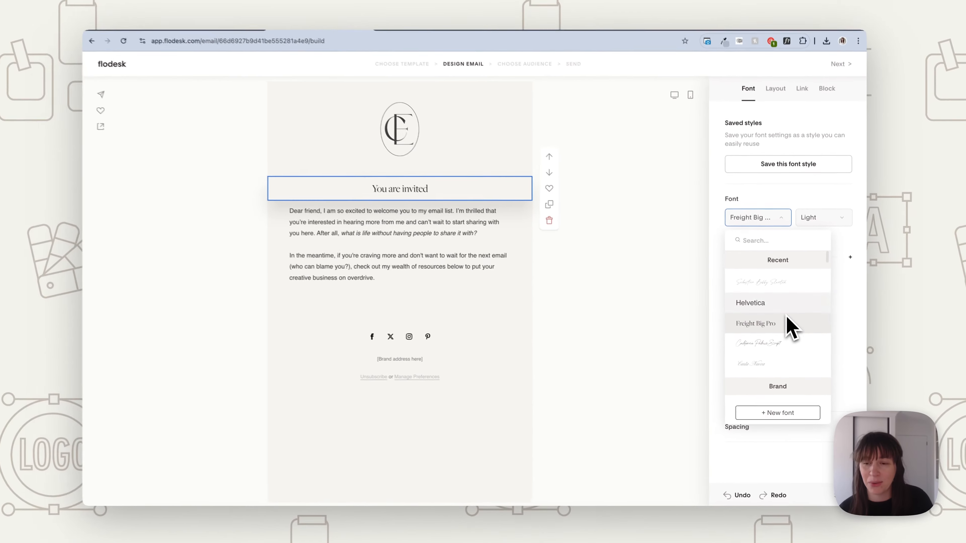
scroll(789, 327, "down", 10)
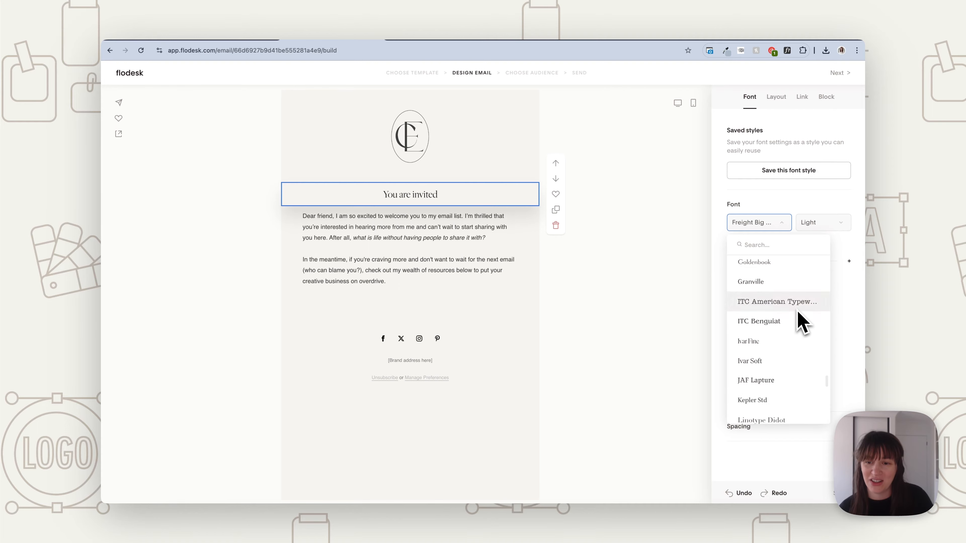
scroll(802, 359, "down", 5)
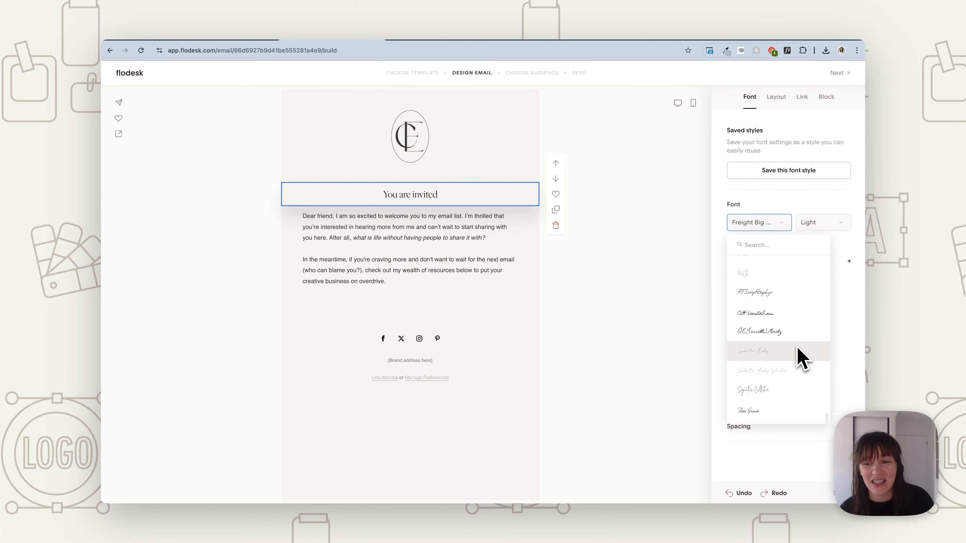
left_click(853, 328)
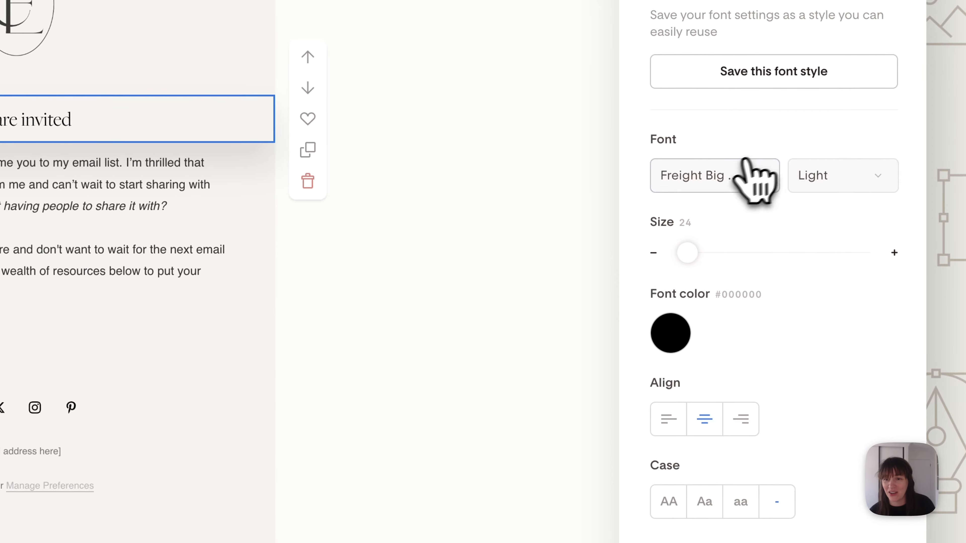
left_click(745, 162)
scroll(769, 445, "down", 4)
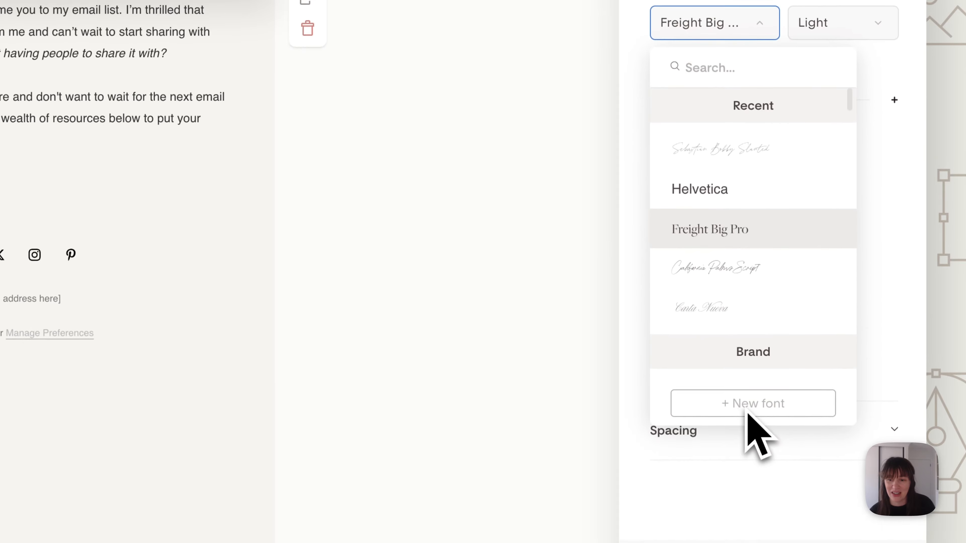
scroll(757, 410, "up", 6)
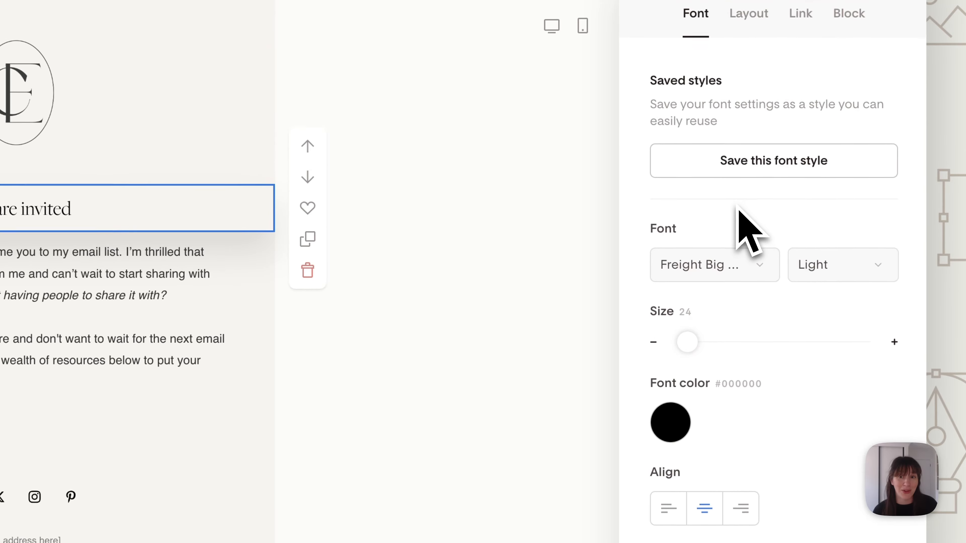
Style the "You are invited" heading with size 62, "invited" in italics and font color #383838
left_click_drag(116, 215, 0, 208)
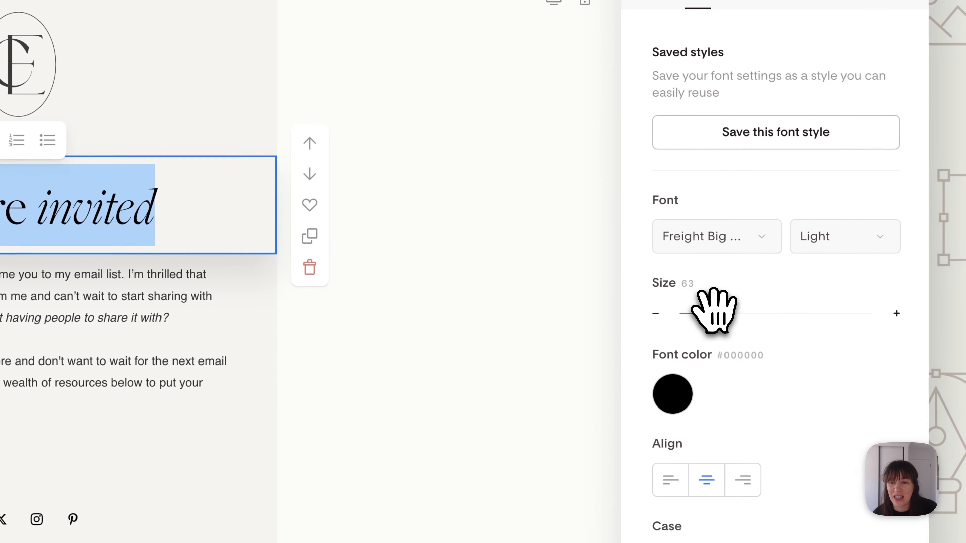
left_click_drag(758, 261, 755, 262)
left_click_drag(708, 312, 712, 313)
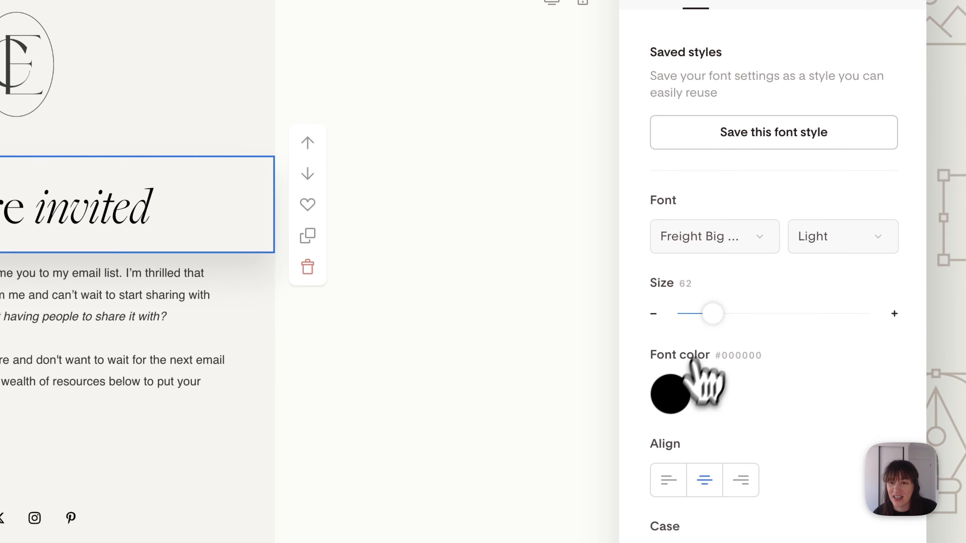
left_click(676, 408)
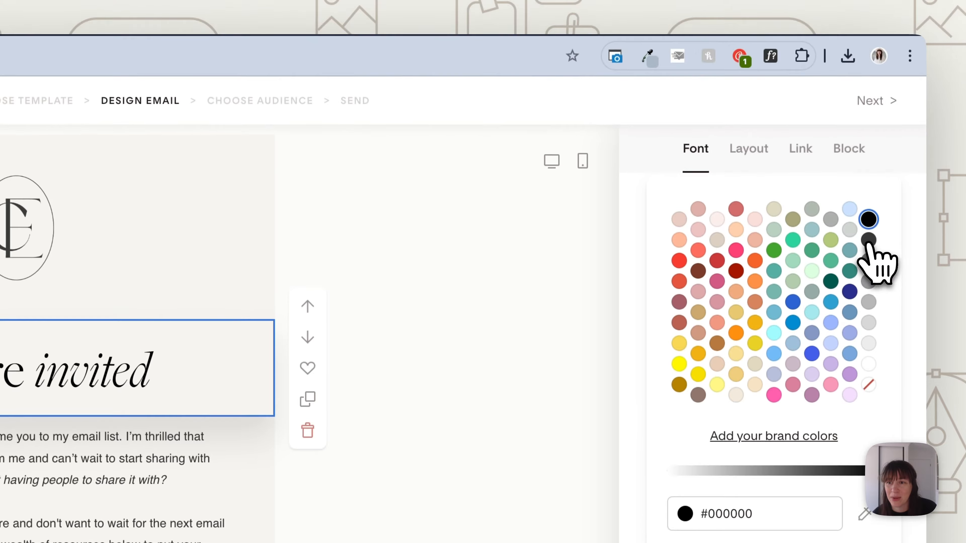
left_click(869, 241)
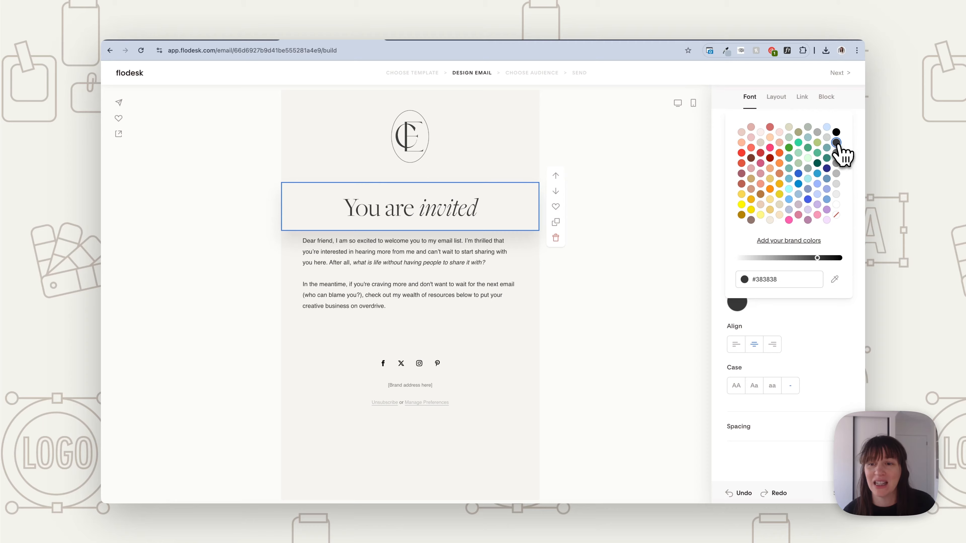
Set the "Dear friend" text block's font color to #383838 and its Helvetica weight to Light
left_click(350, 284)
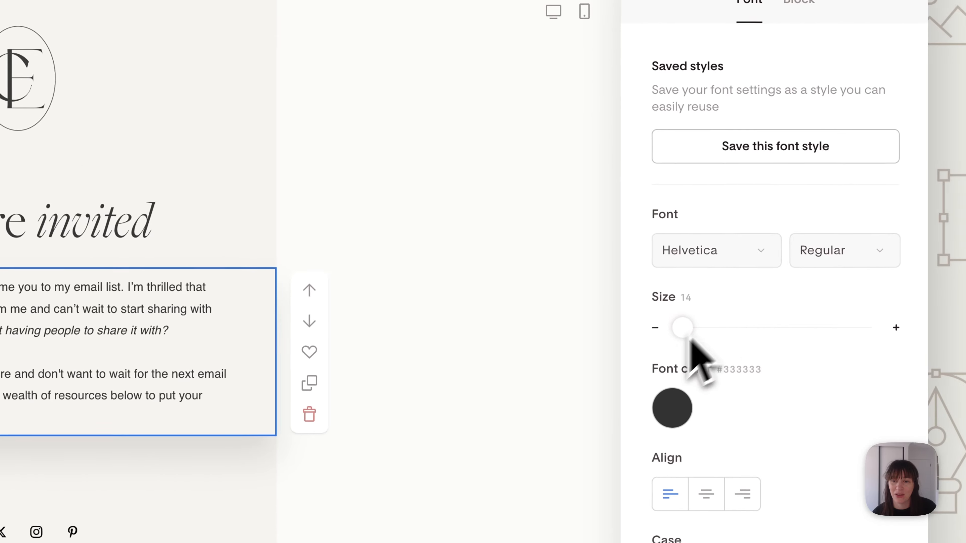
left_click(691, 406)
left_click(868, 131)
left_click(578, 457)
left_click(227, 324)
left_click(886, 225)
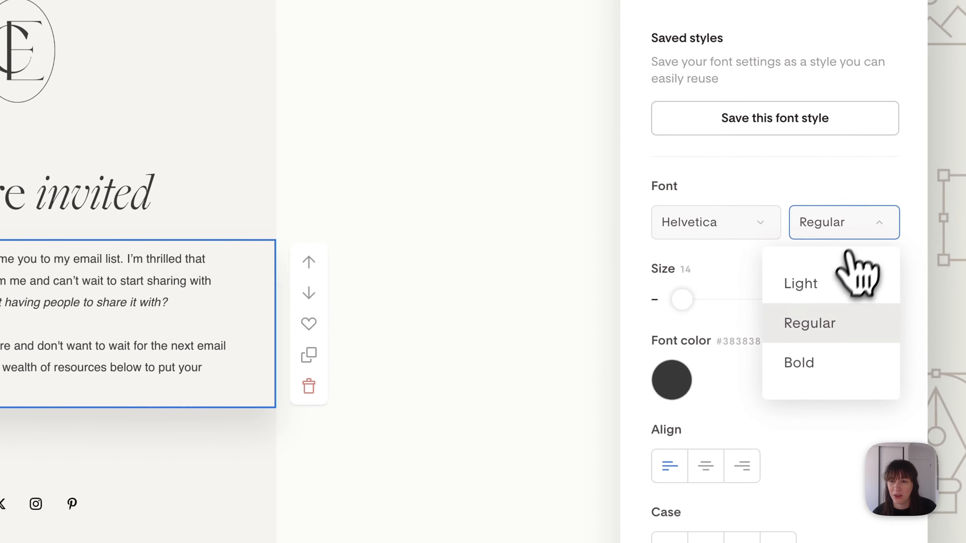
left_click(837, 284)
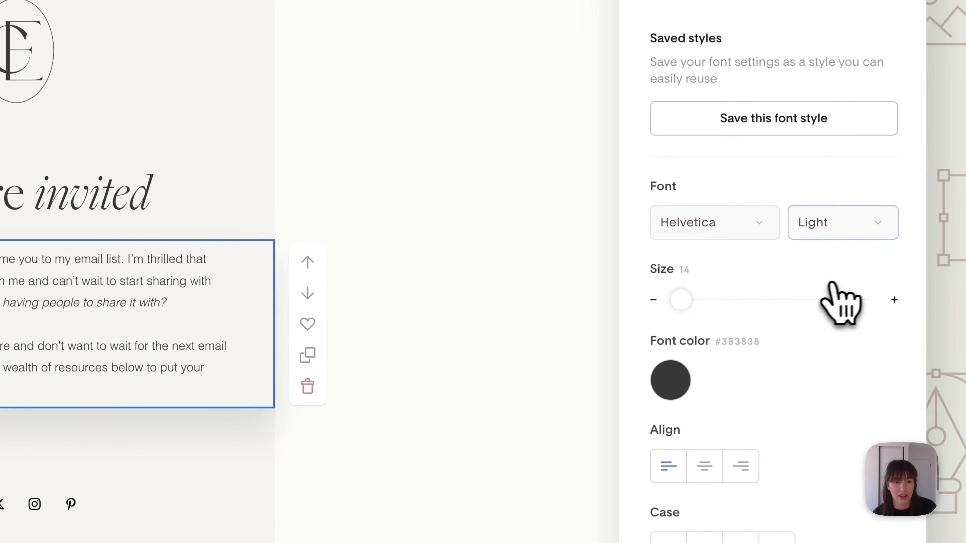
left_click(537, 339)
left_click(139, 209)
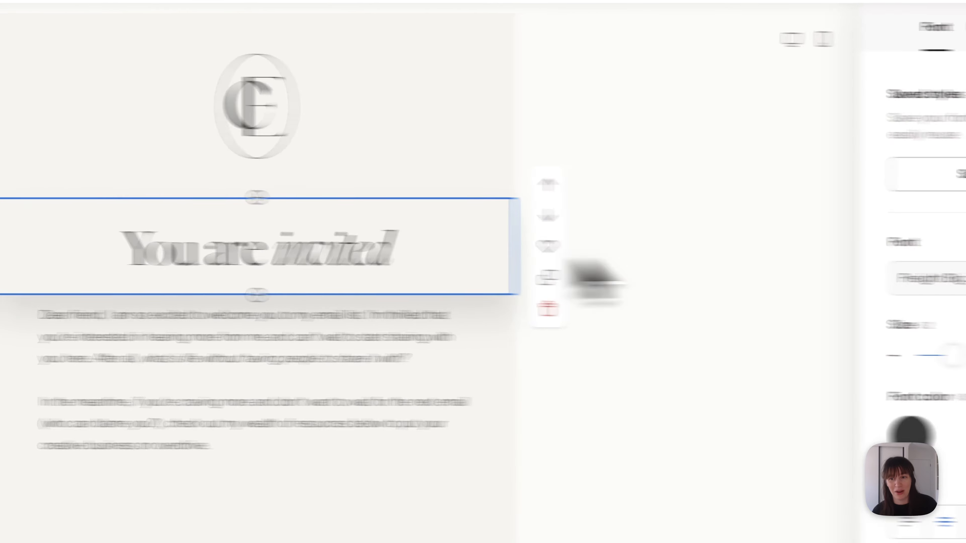
left_click(63, 401)
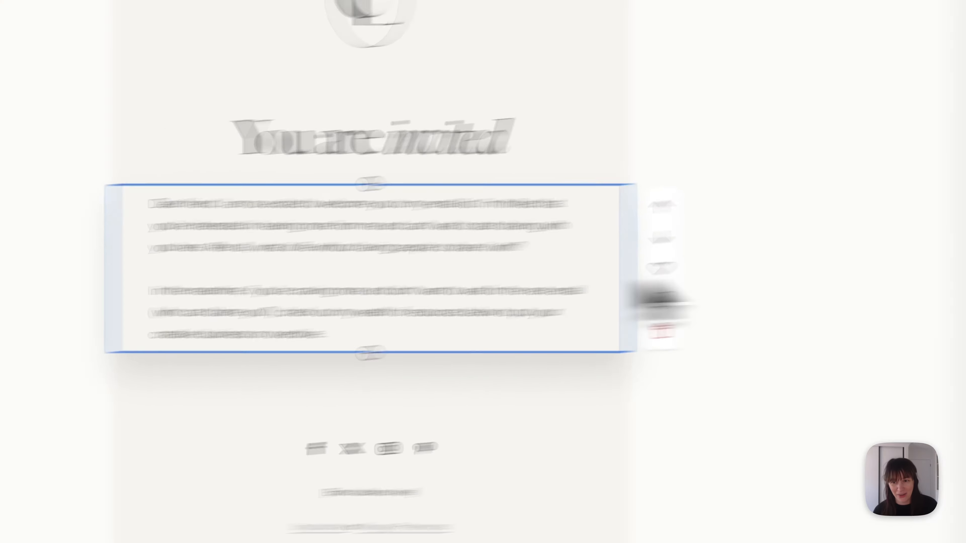
left_click(918, 279)
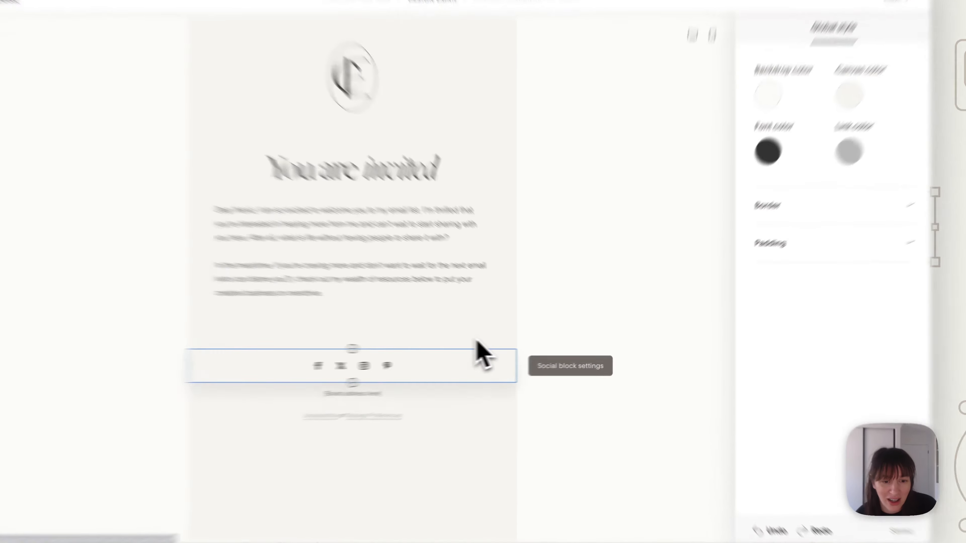
Change the social icons' color to the same dark grey as the heading and body text
left_click(509, 351)
left_click(842, 47)
left_click(869, 311)
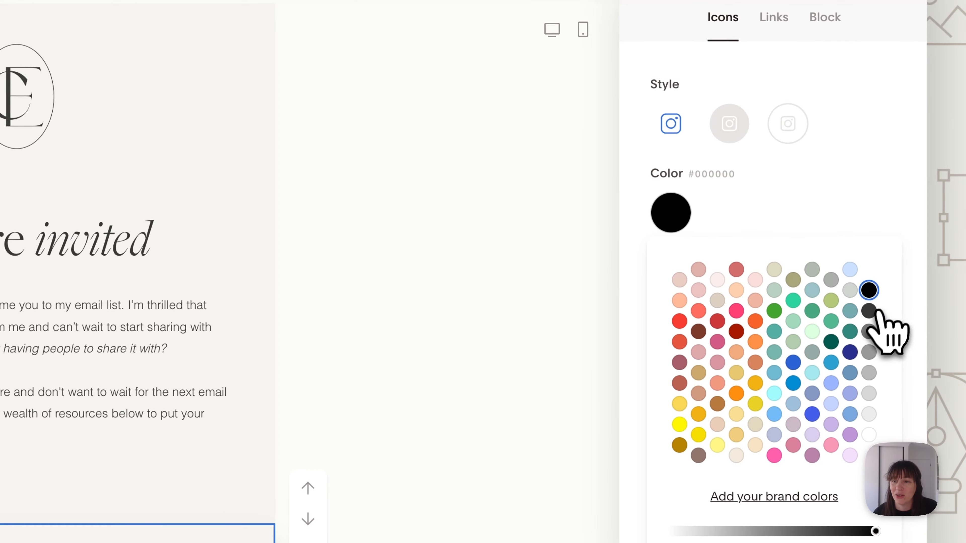
left_click(537, 391)
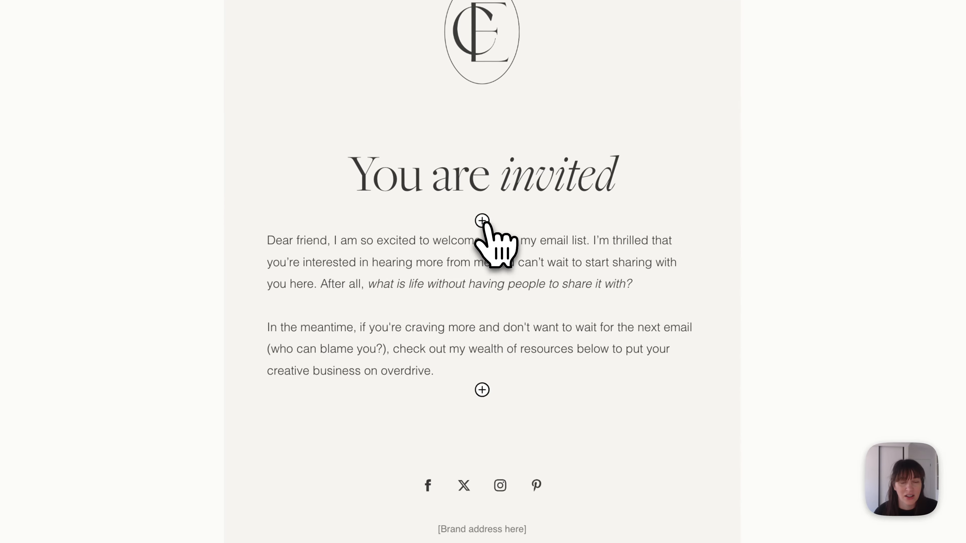
Insert a layout block between the heading and the welcome text, using the "25% off my personal branding suite" image layout
left_click(482, 220)
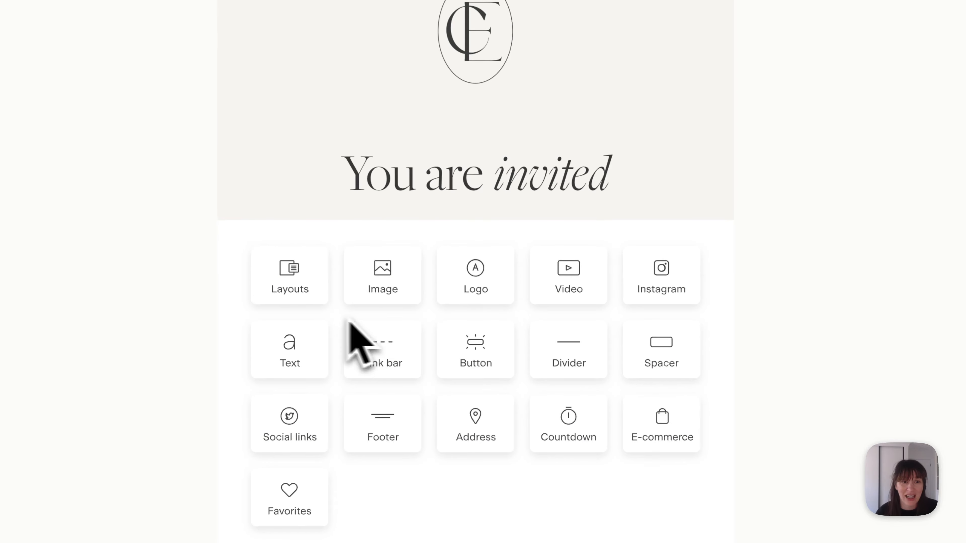
left_click(322, 281)
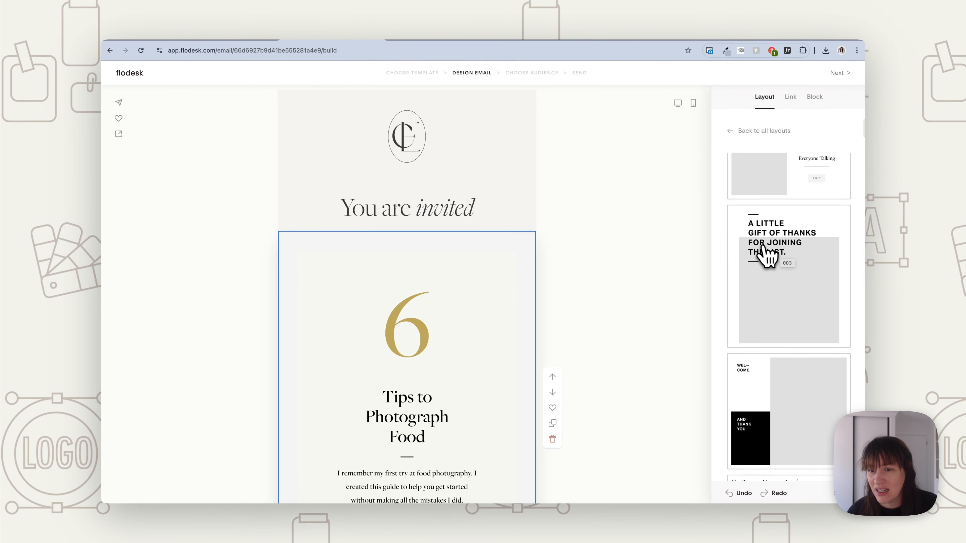
scroll(789, 317, "down", 10)
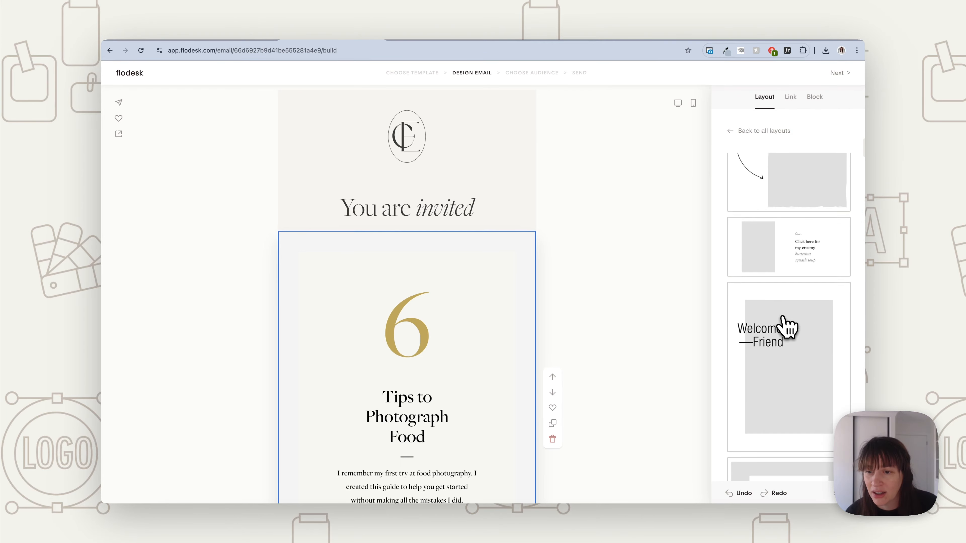
scroll(803, 363, "down", 5)
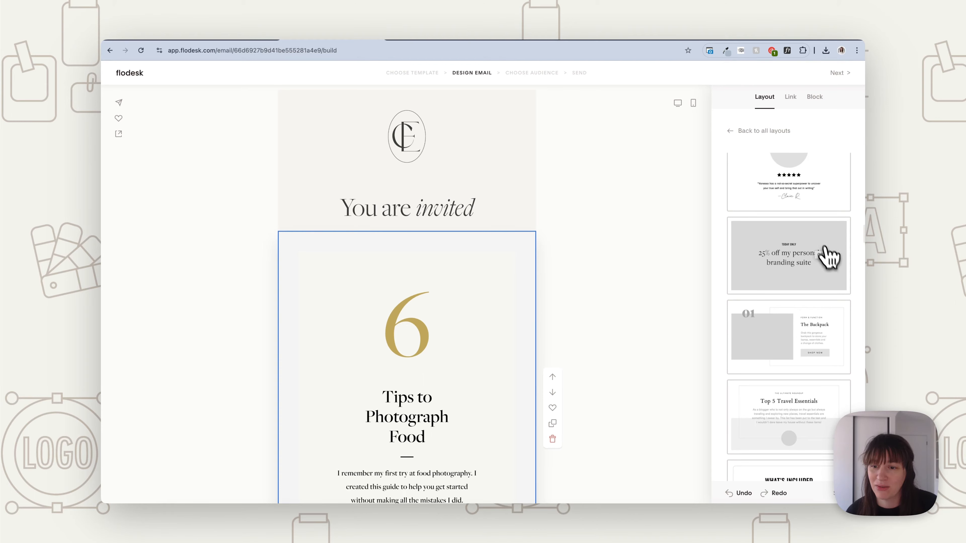
scroll(827, 266, "down", 10)
scroll(836, 291, "up", 10)
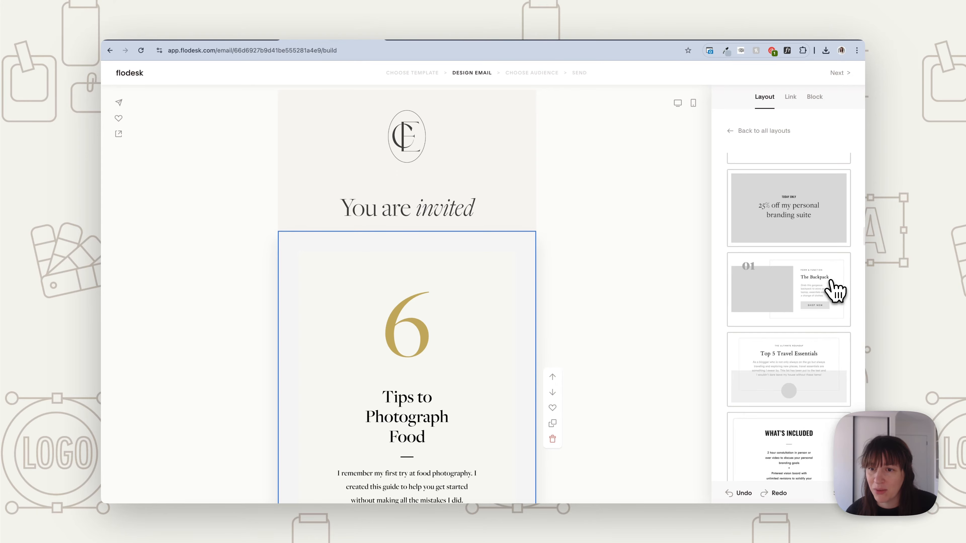
scroll(834, 290, "up", 3)
left_click(832, 287)
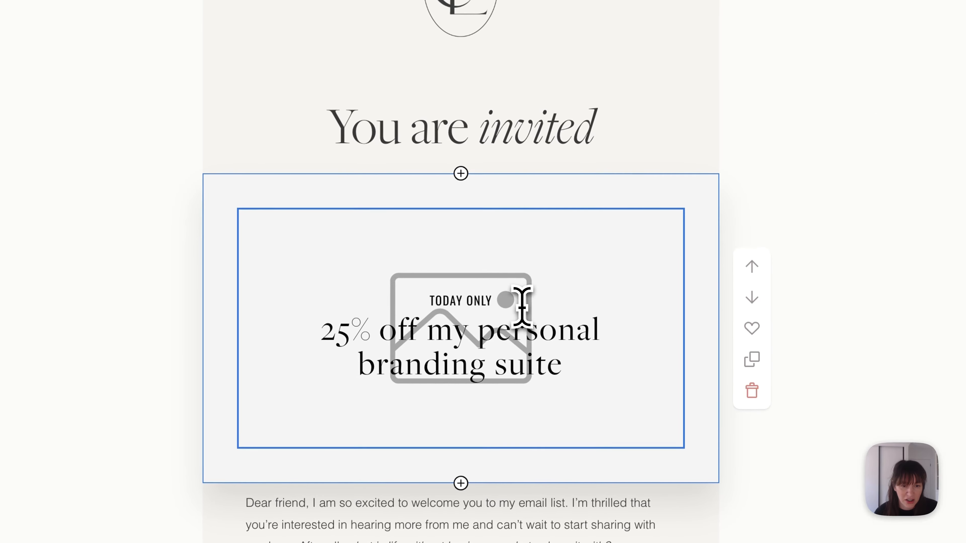
Delete the "TODAY ONLY" line from the new layout block and replace its title with "The Event Name"
left_click_drag(522, 304, 425, 300)
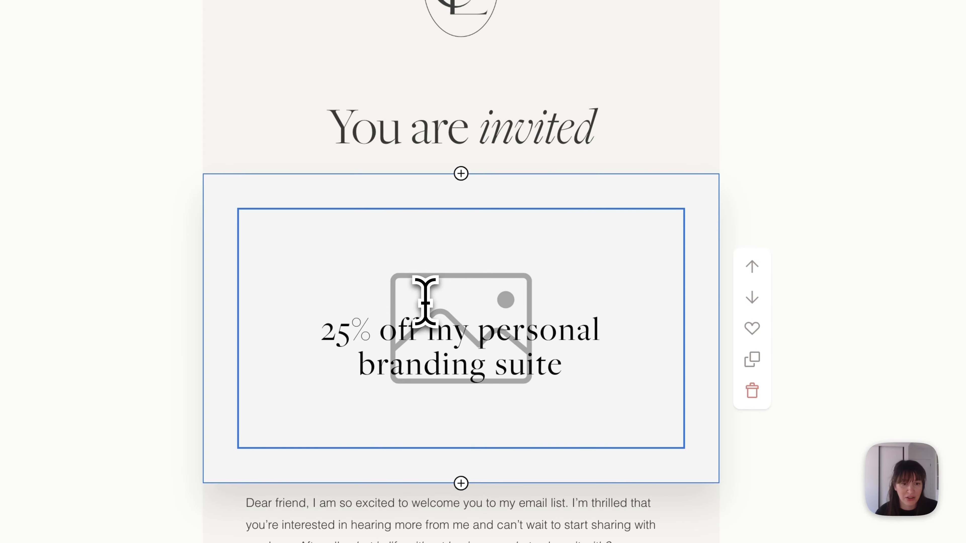
key("BackSpace")
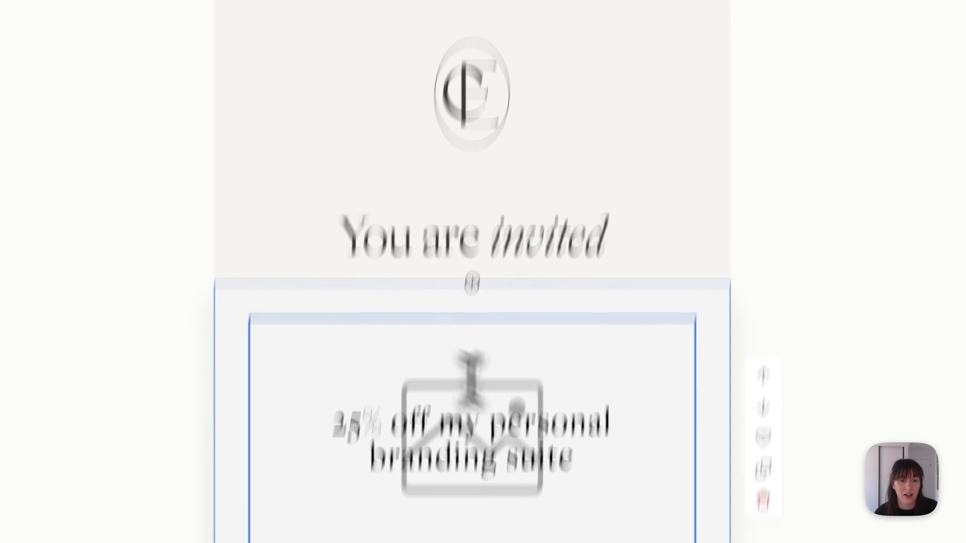
left_click_drag(572, 461, 261, 435)
type("The")
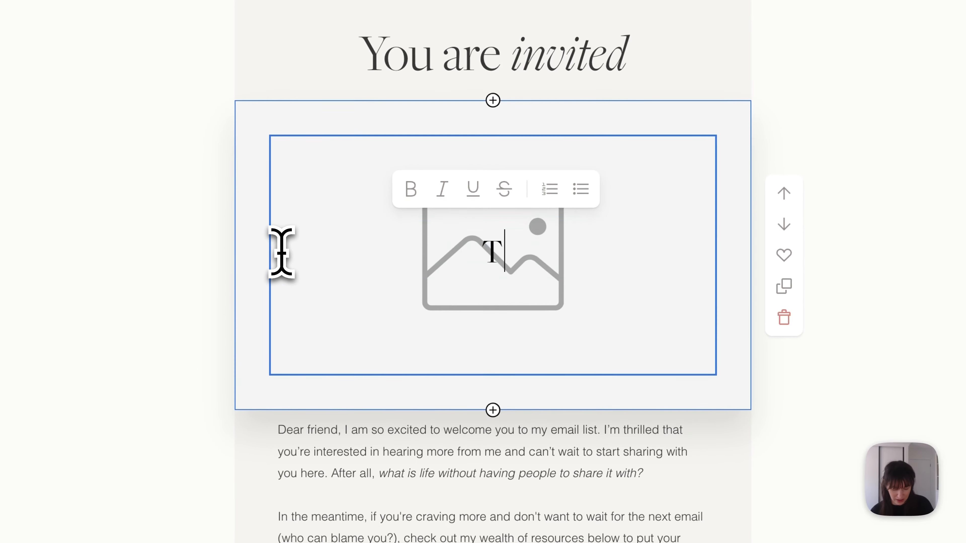
type(" Evenet")
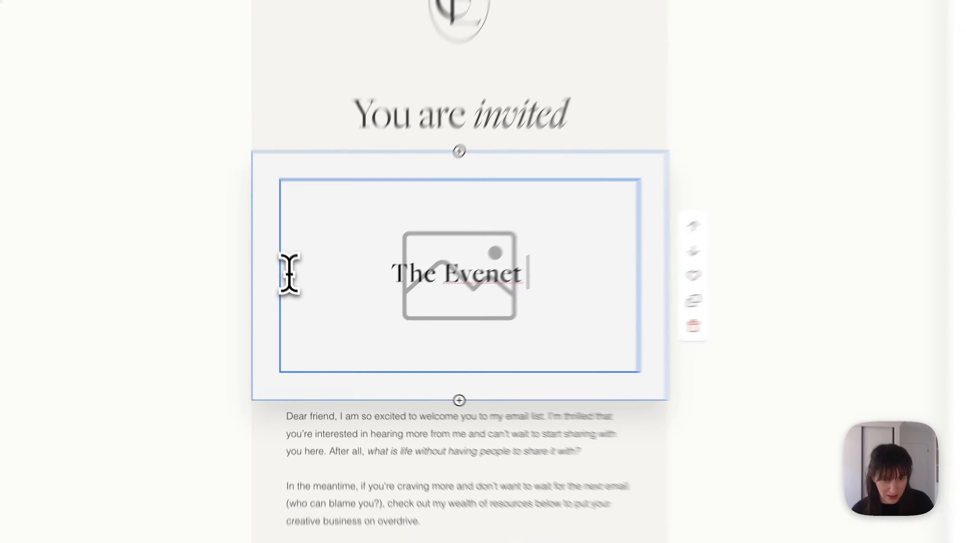
key("BackSpace")
key("BackSpace")
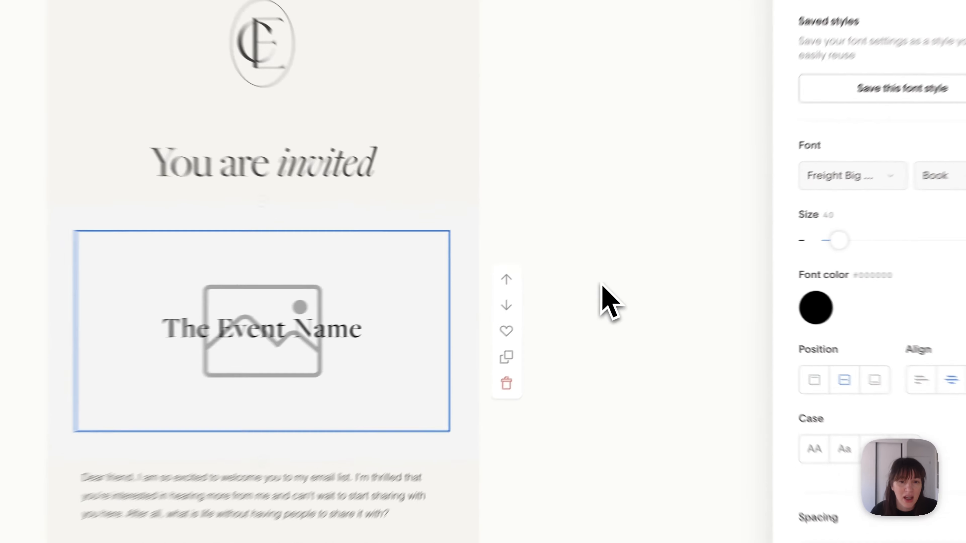
Extend the "The Event Name" image area to the full block width and fill it with an Unsplash photo of hands on a laptop
left_click(597, 293)
left_click(524, 276)
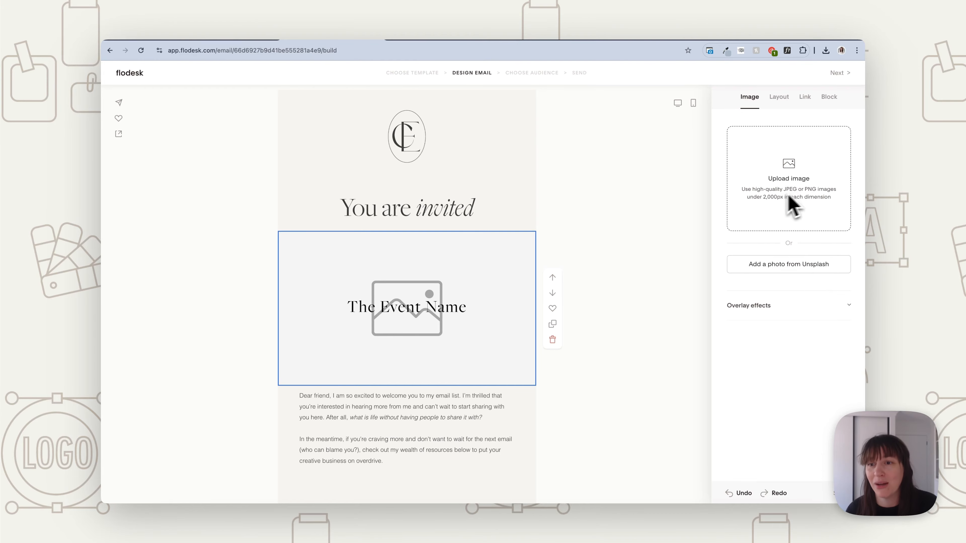
left_click(809, 264)
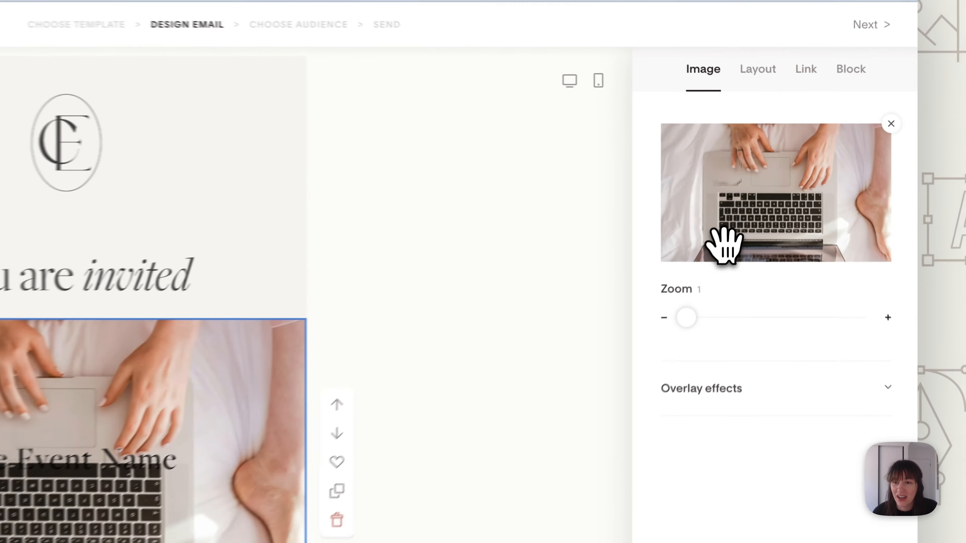
Set the laptop photo's zoom to 1.04 and shift it down within its frame so more of the arms shows
left_click_drag(741, 231, 744, 231)
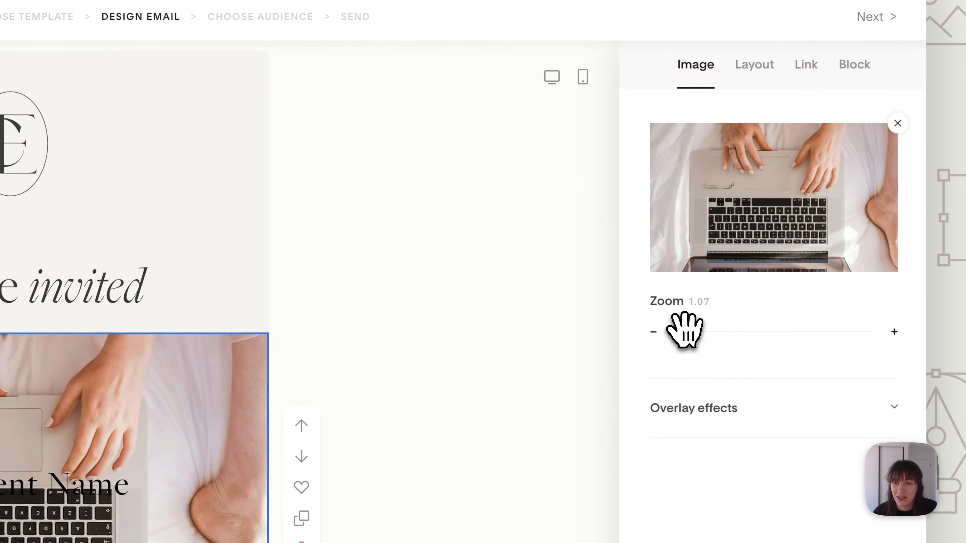
left_click_drag(684, 330, 681, 329)
left_click_drag(715, 263, 811, 238)
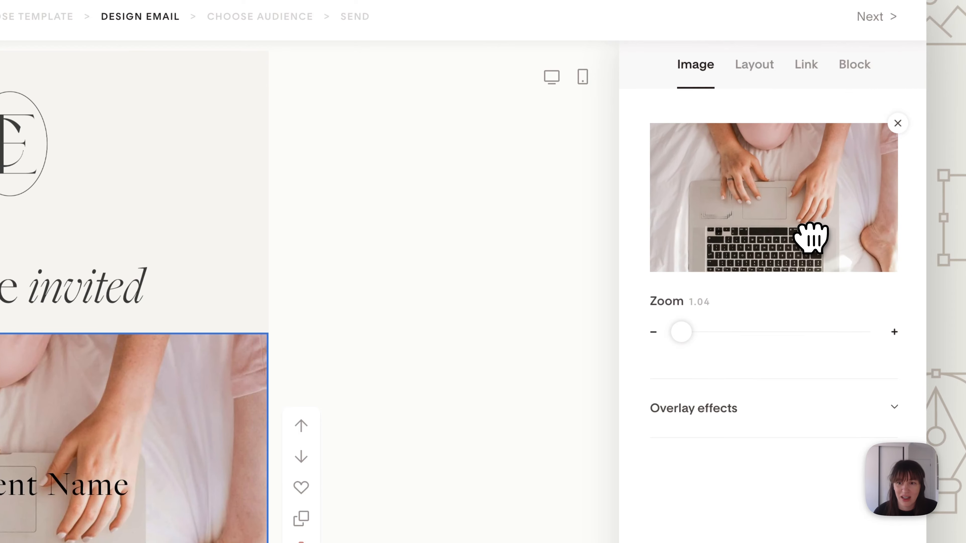
Add a white (#FFFFFF) overlay to the laptop photo and raise its opacity slightly to lighten the picture behind the title
scroll(699, 396, "down", 2)
left_click(688, 333)
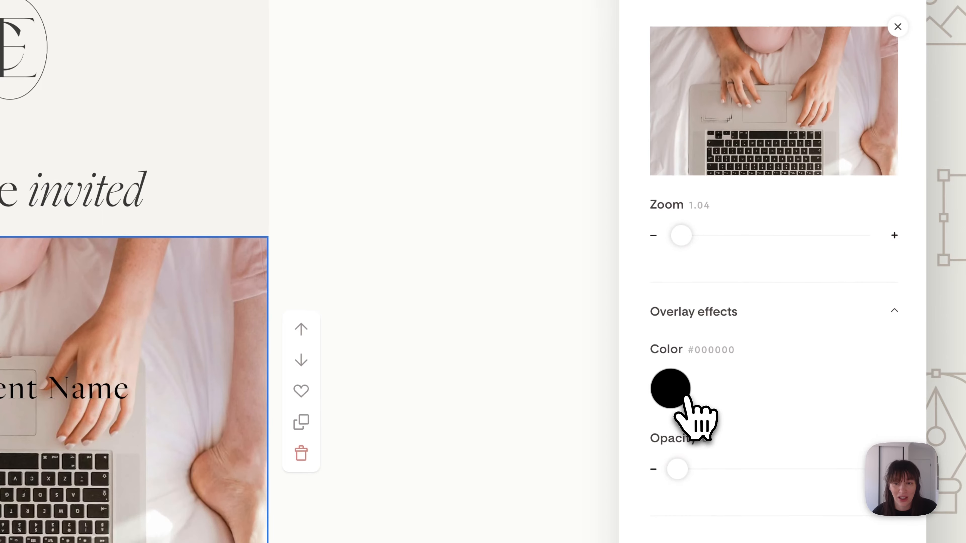
left_click(683, 399)
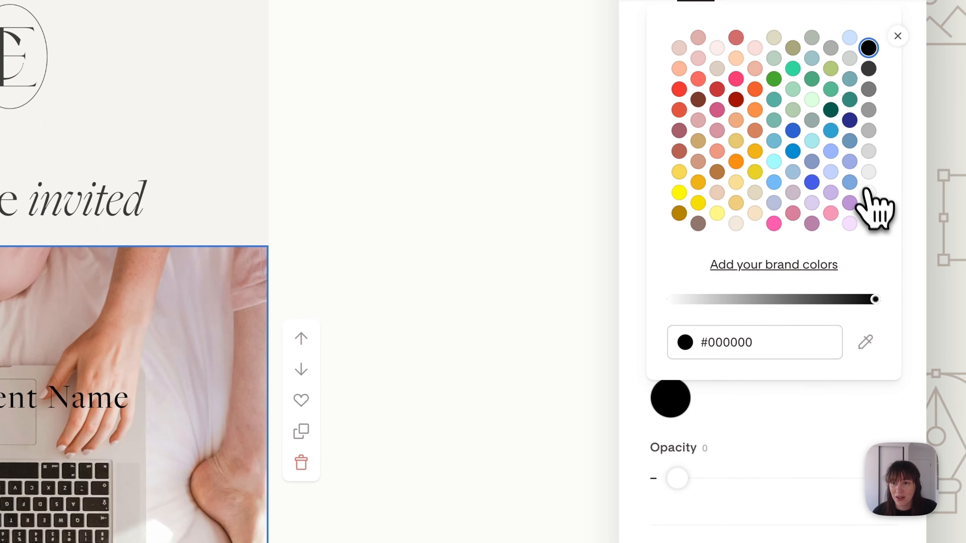
left_click(868, 183)
scroll(684, 323, "down", 3)
scroll(688, 327, "down", 1)
left_click_drag(696, 301, 737, 301)
left_click(481, 268)
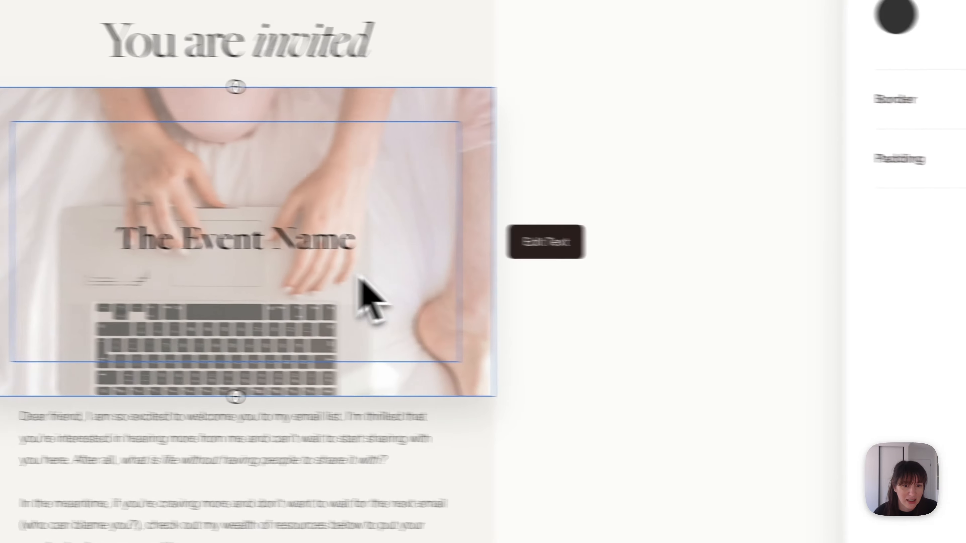
Set "The Event Name" to the Light font weight and enlarge it to a size of about 89
left_click(133, 230)
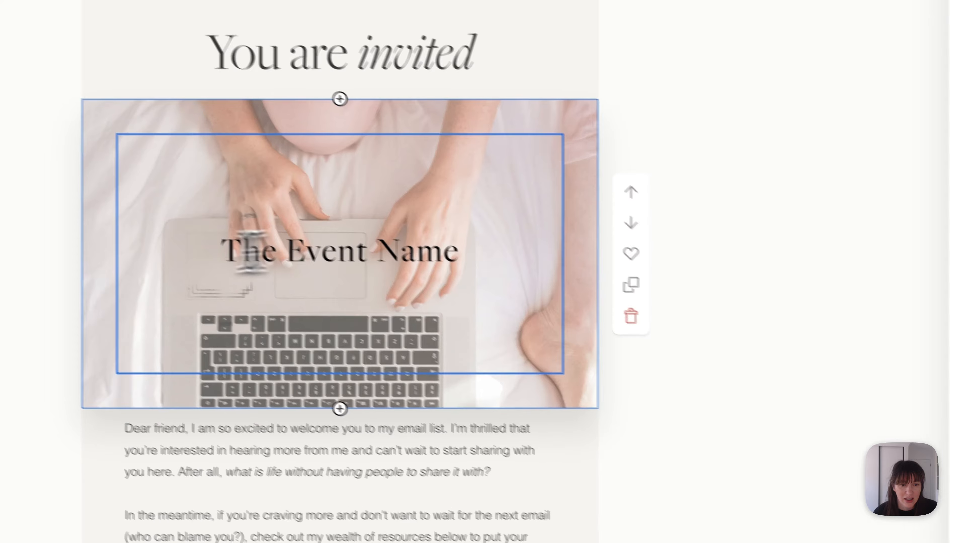
left_click_drag(286, 281, 557, 287)
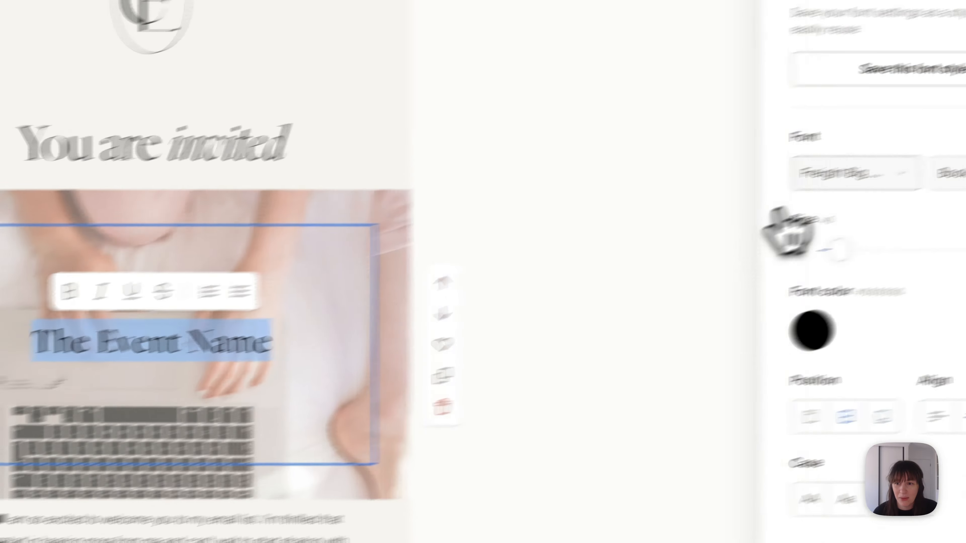
left_click(853, 213)
left_click(833, 271)
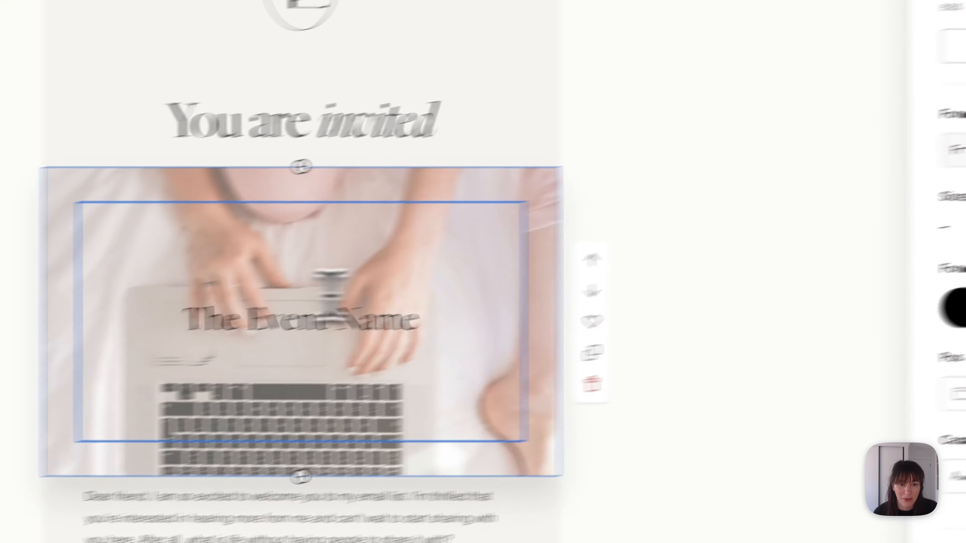
left_click_drag(541, 296, 309, 297)
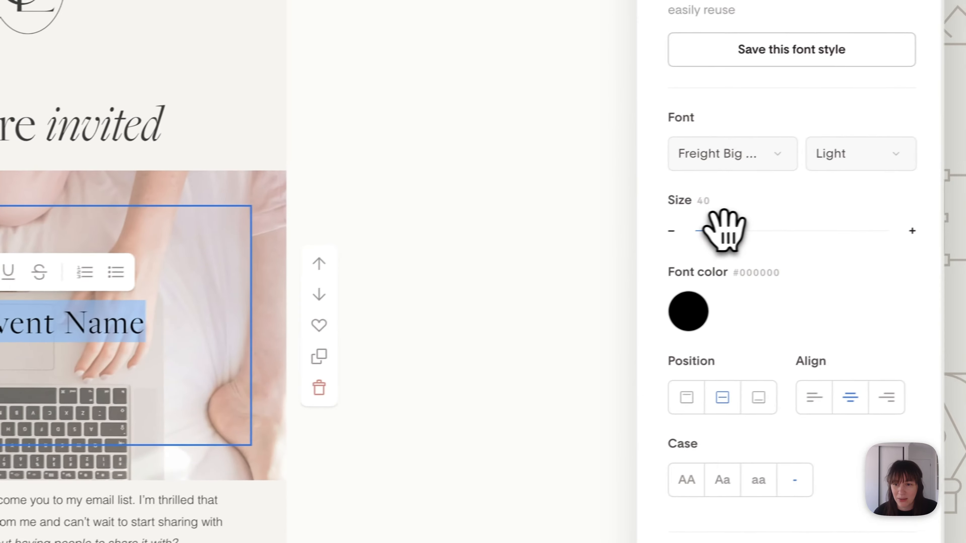
left_click_drag(722, 228, 727, 236)
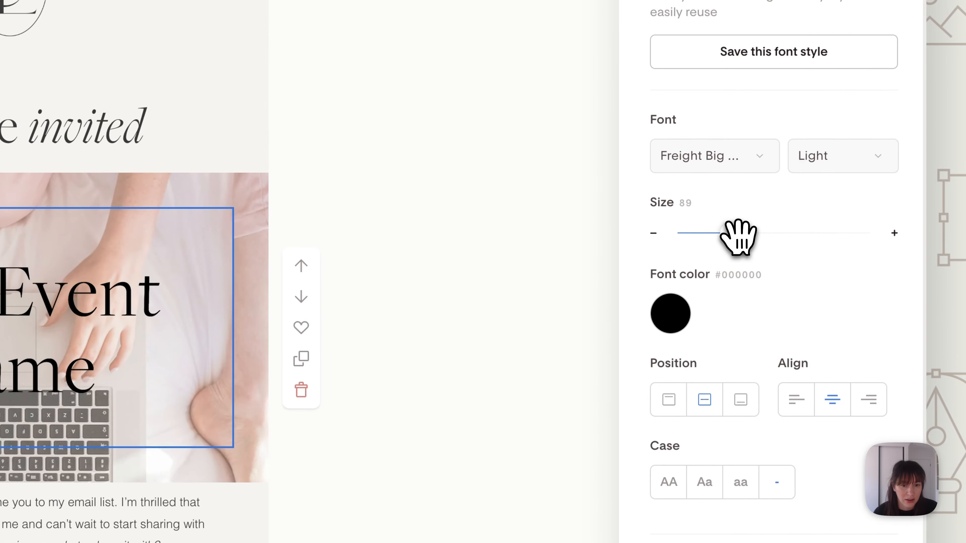
left_click(446, 253)
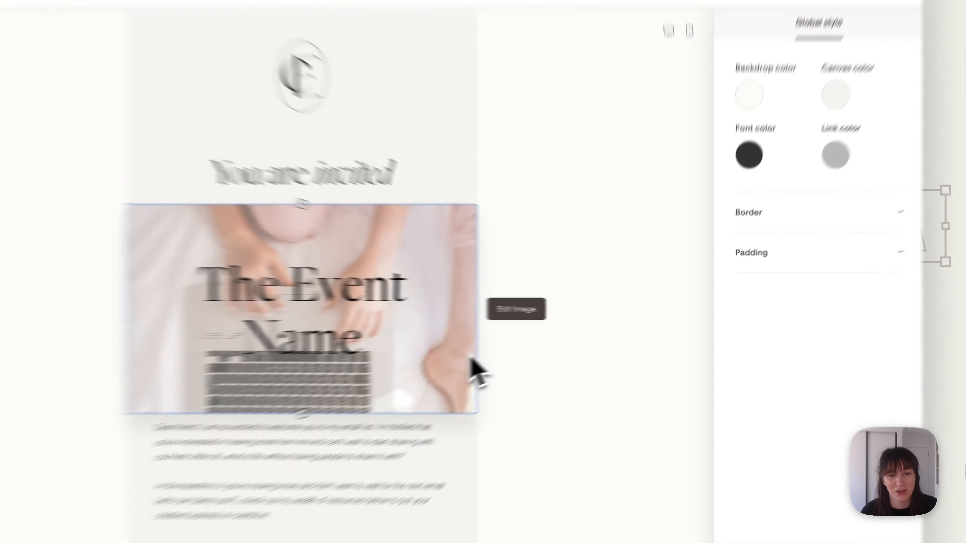
Raise the opacity of the laptop photo's white overlay above 0.69 to fade the picture strongly behind the title
left_click(528, 355)
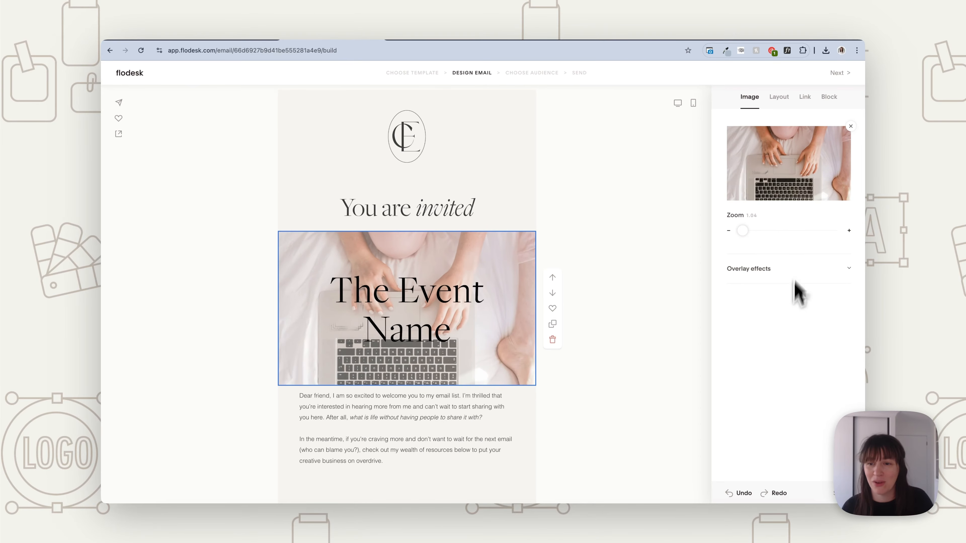
left_click(765, 271)
left_click_drag(773, 346, 842, 344)
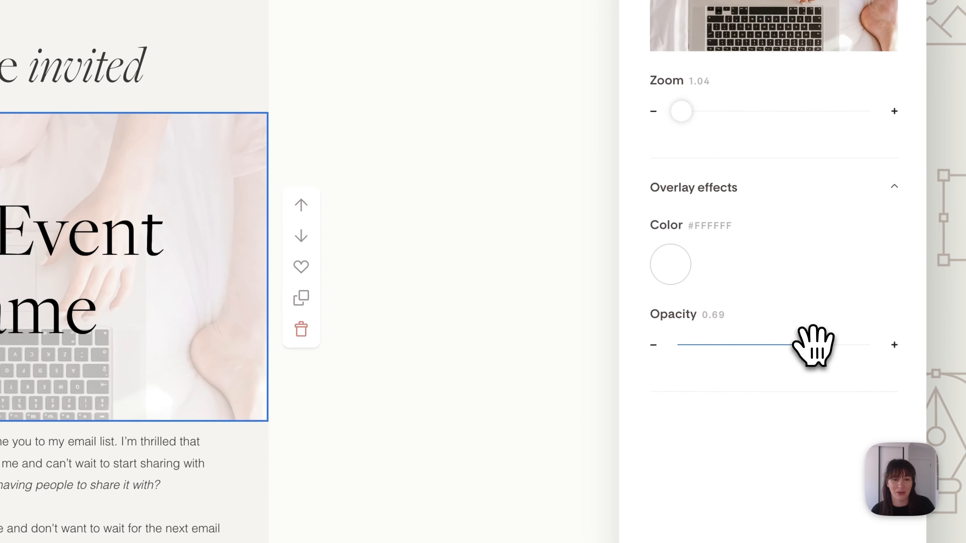
left_click(532, 267)
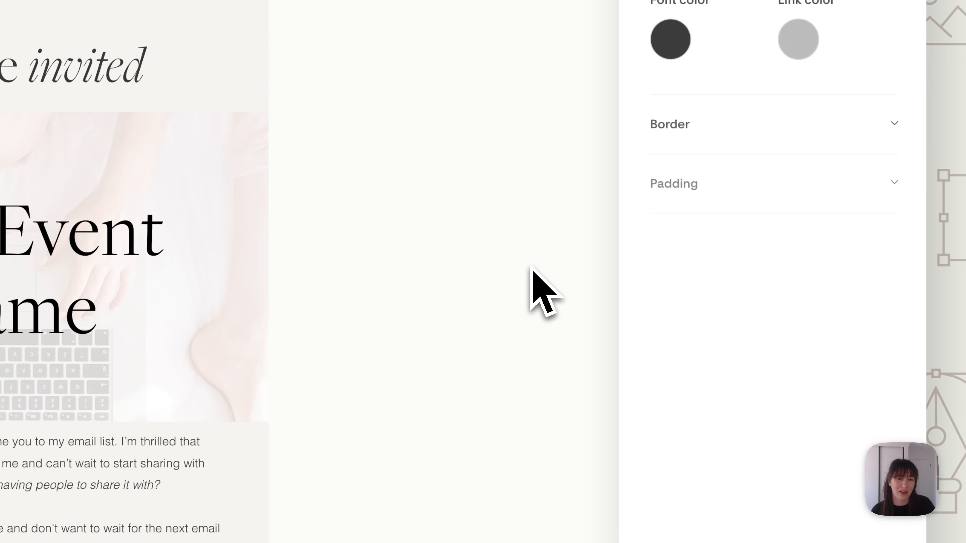
left_click(190, 367)
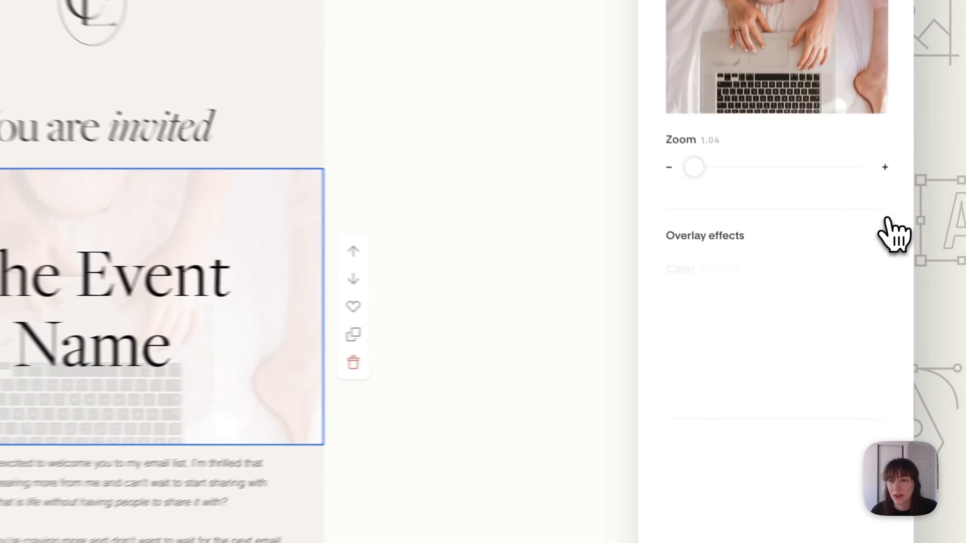
left_click(679, 272)
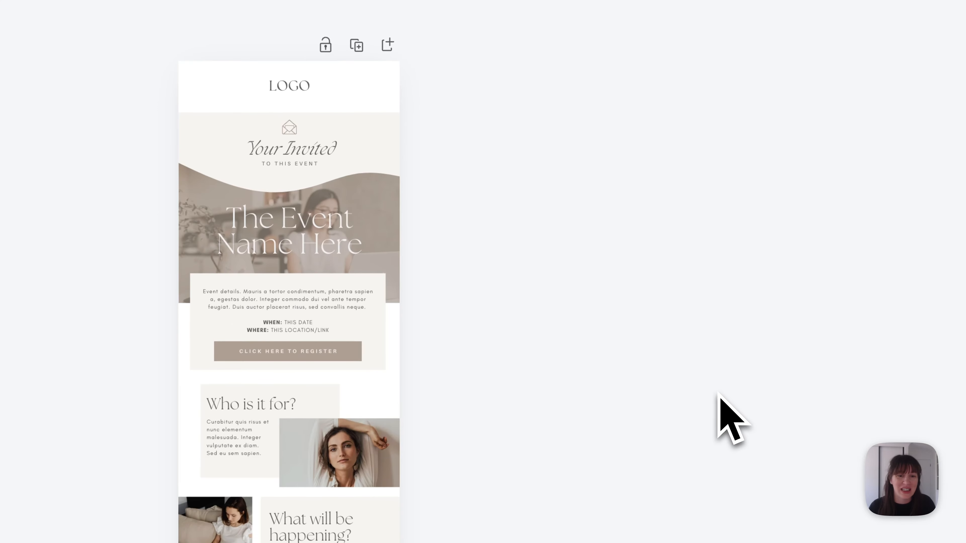
Insert a layout block between the "The Event Name" image block and the welcome text
left_click(315, 332)
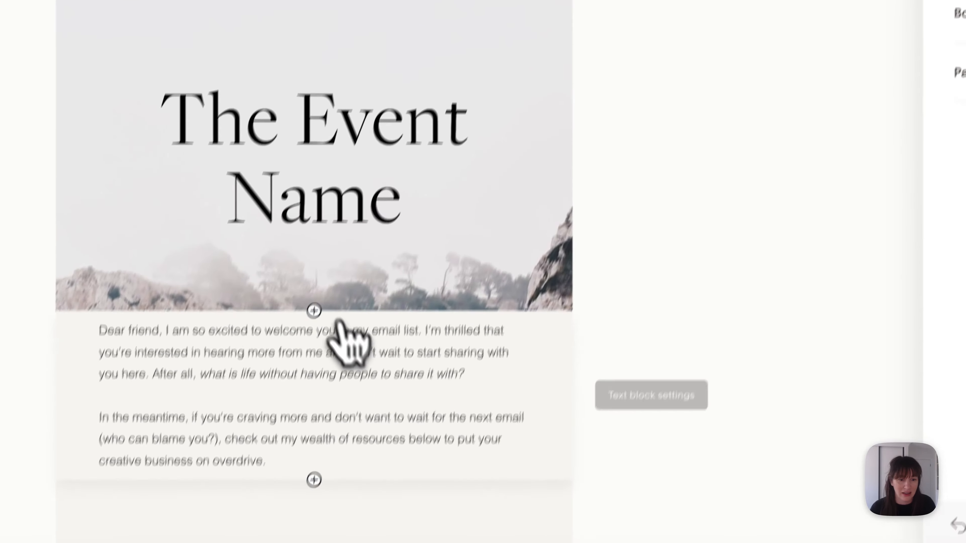
left_click(360, 529)
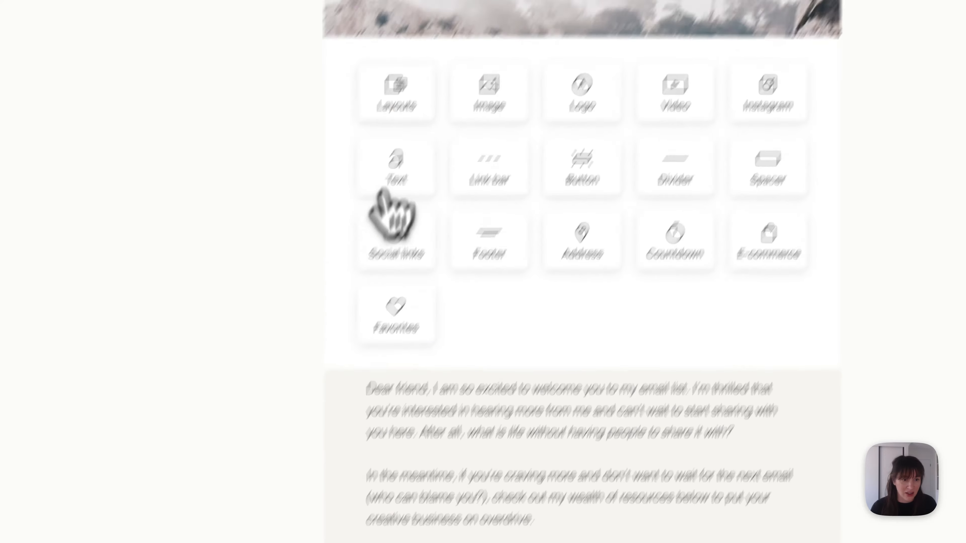
left_click(192, 189)
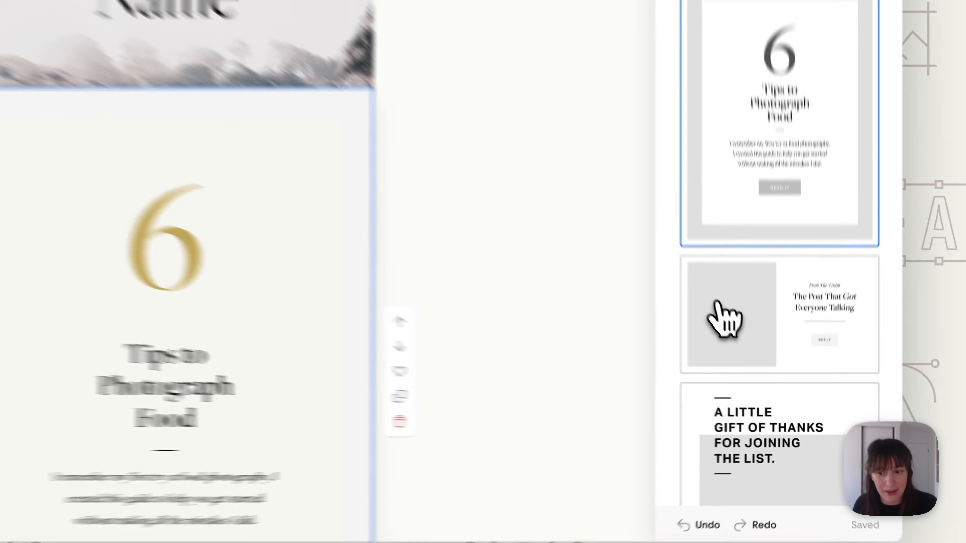
Browse the layout gallery for a design that suits the event details section of the Canva template
scroll(711, 301, "down", 5)
scroll(761, 354, "down", 10)
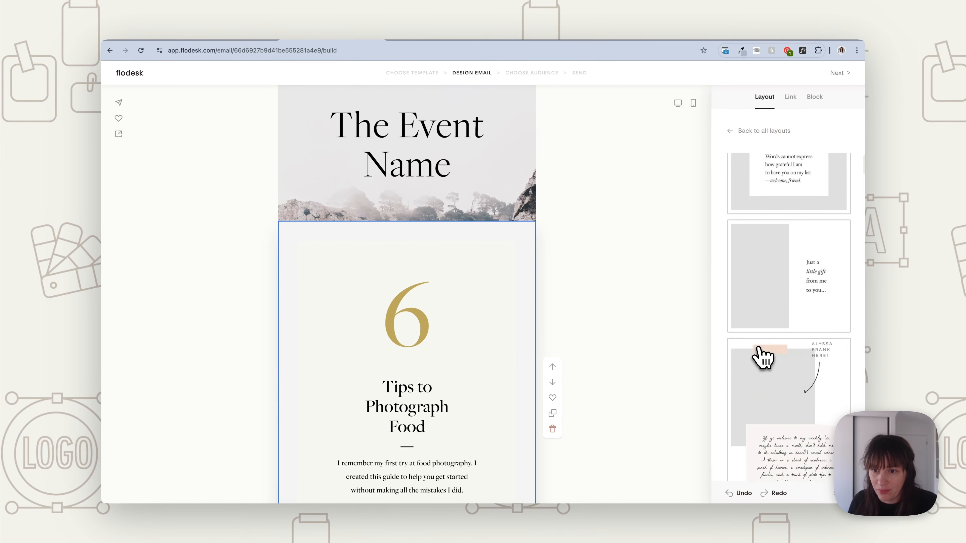
scroll(763, 358, "down", 5)
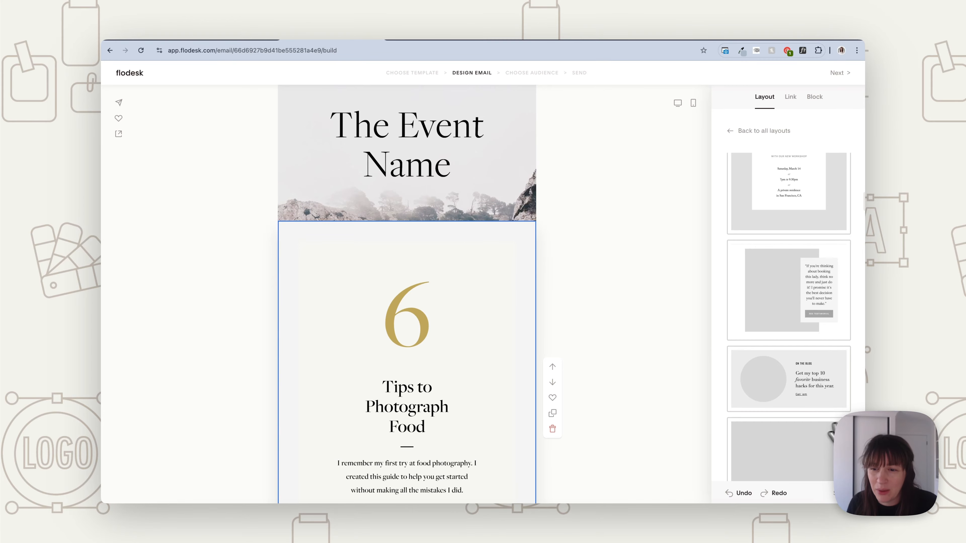
scroll(816, 433, "down", 10)
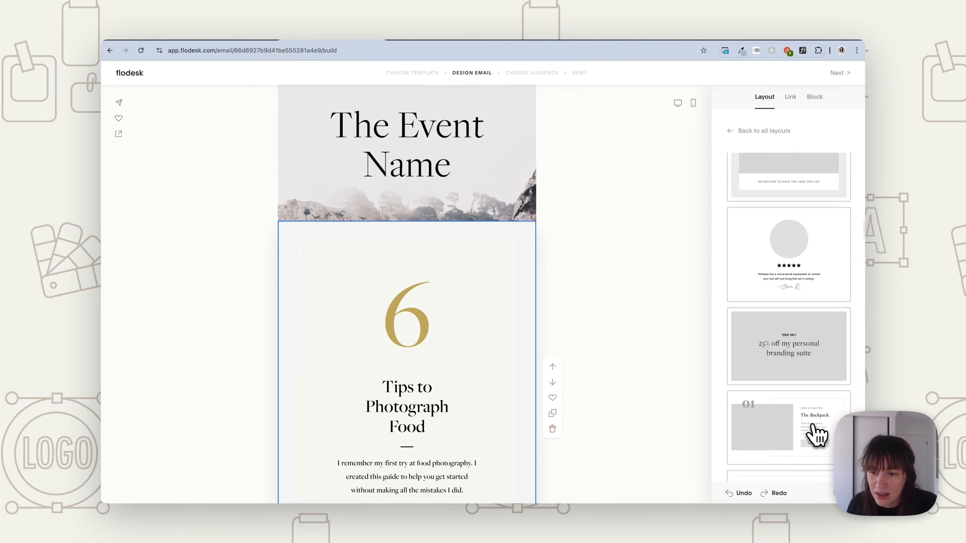
scroll(816, 433, "down", 2)
scroll(817, 434, "down", 2)
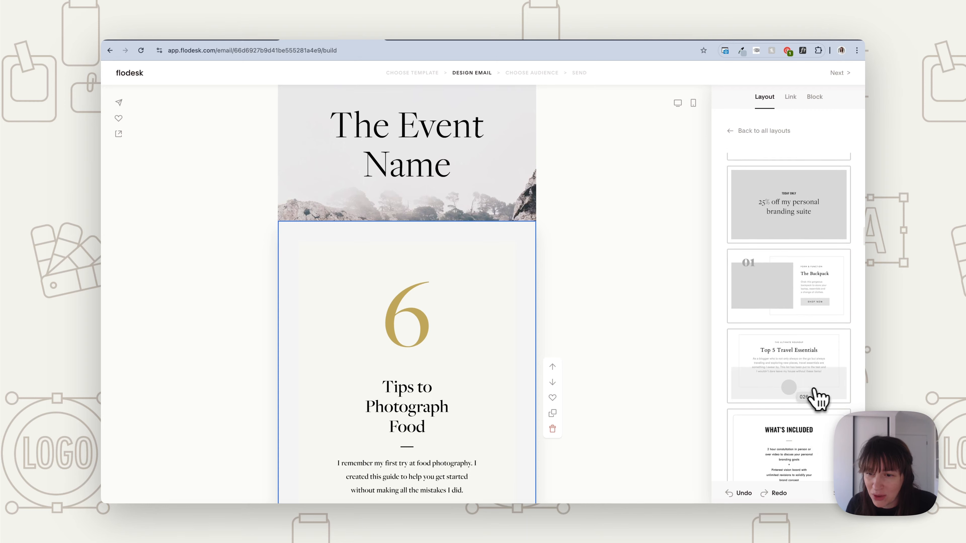
scroll(817, 398, "down", 12)
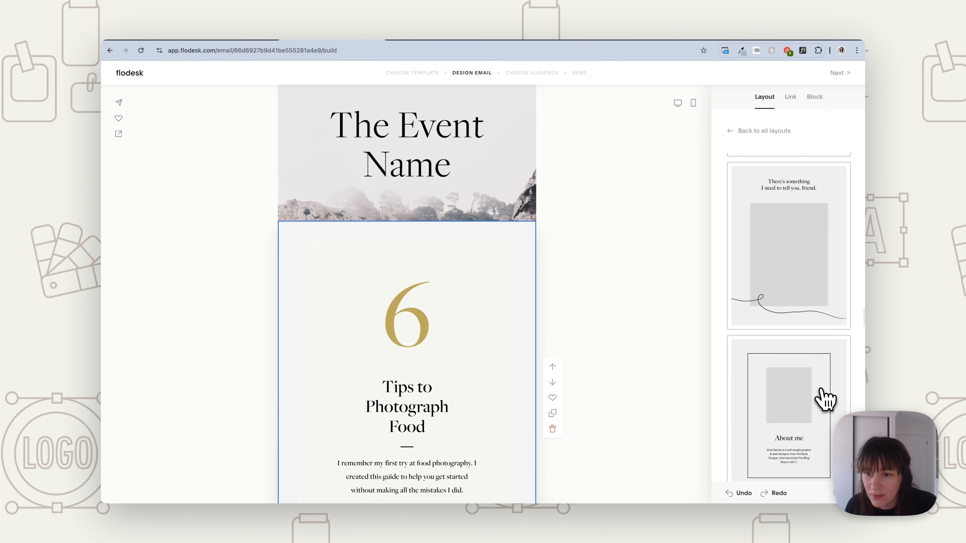
scroll(824, 397, "down", 4)
scroll(824, 398, "up", 2)
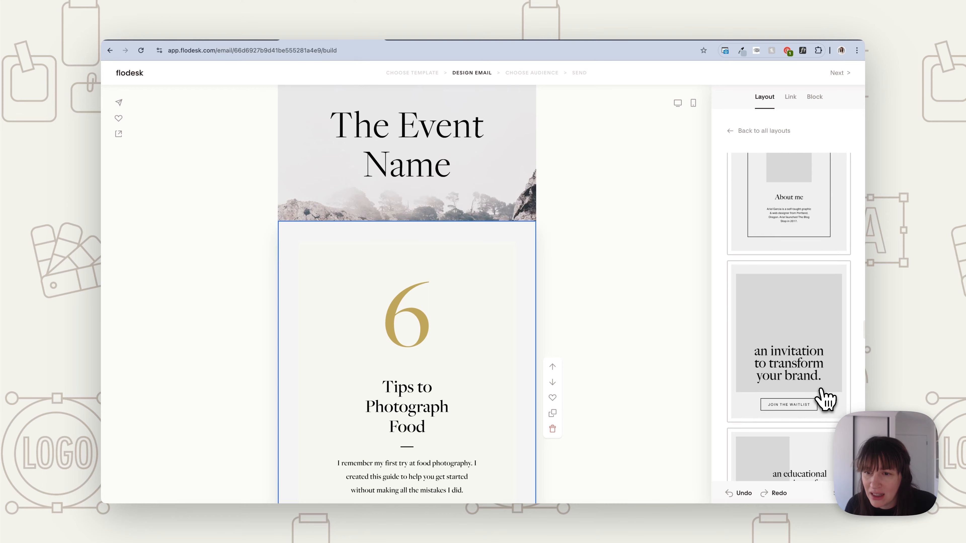
scroll(825, 397, "down", 6)
scroll(825, 398, "down", 15)
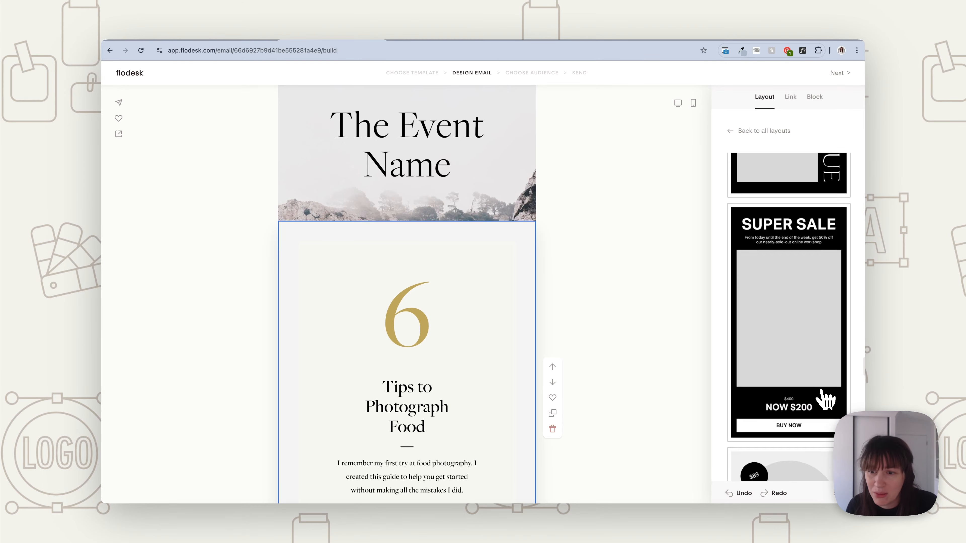
scroll(824, 397, "down", 15)
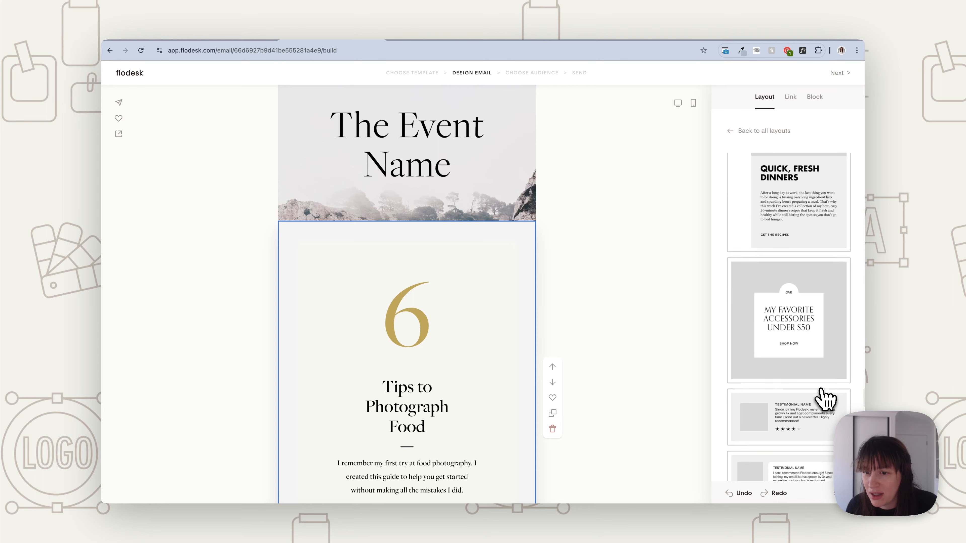
scroll(824, 398, "down", 15)
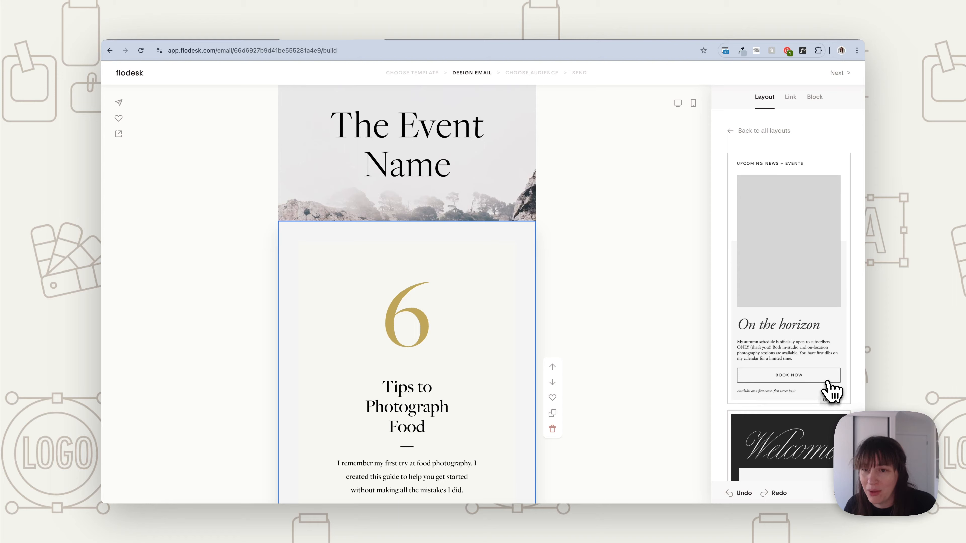
scroll(833, 384, "up", 1)
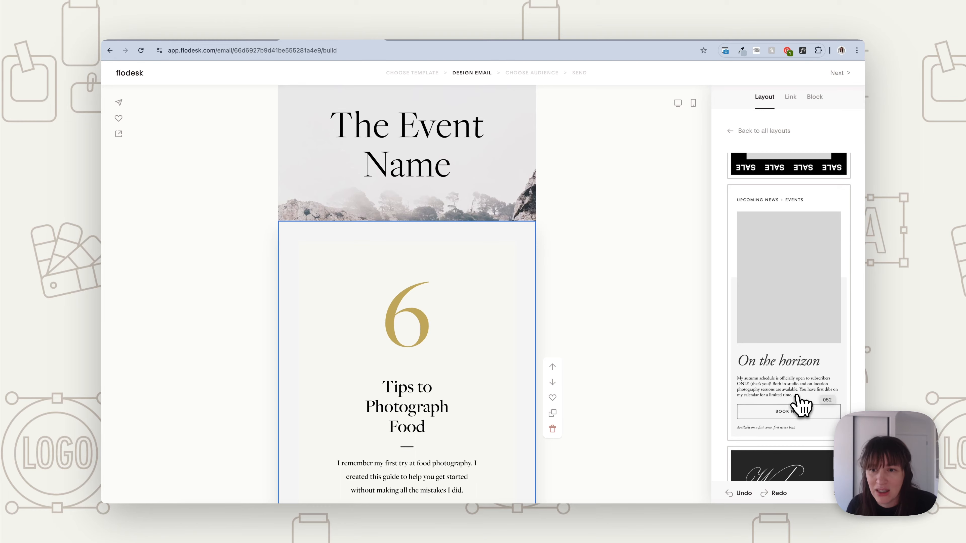
scroll(380, 216, "up", 3)
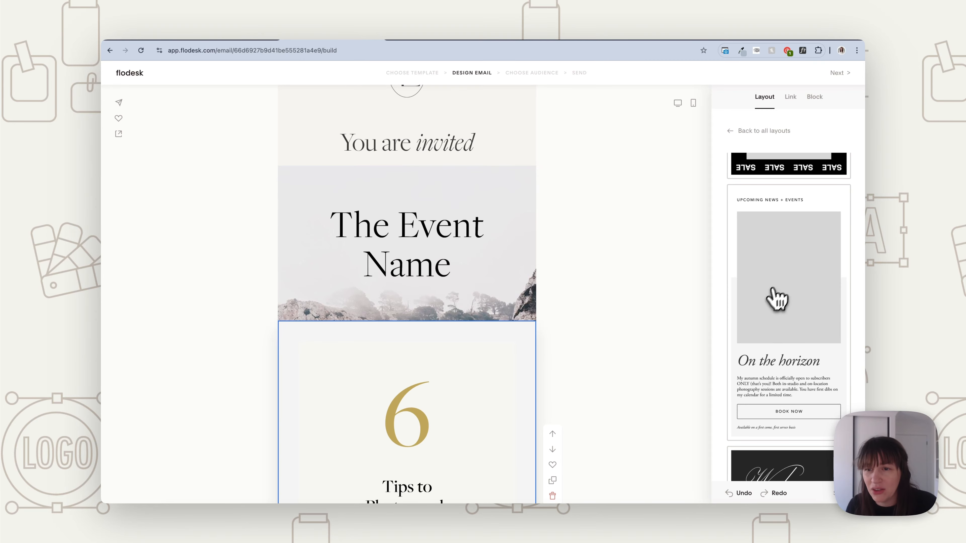
scroll(776, 301, "down", 10)
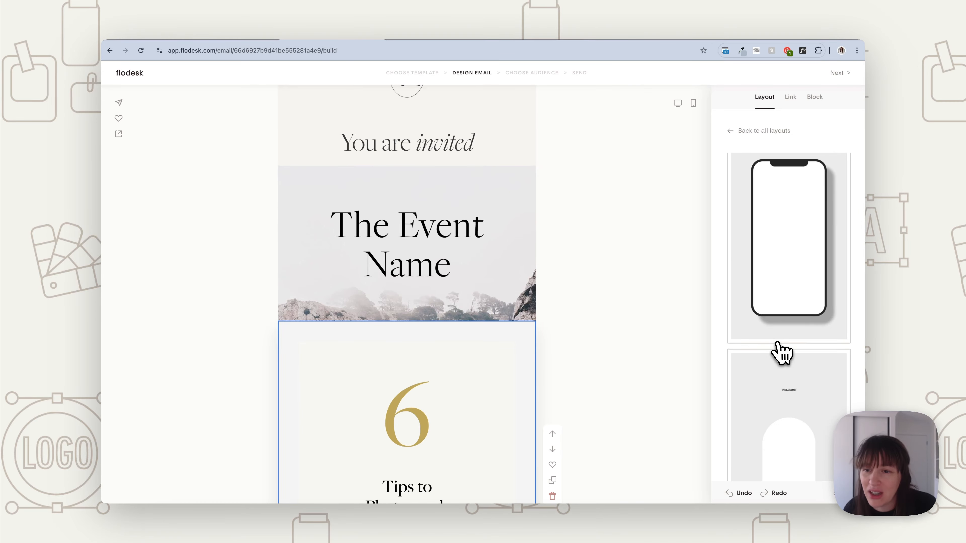
scroll(781, 353, "up", 15)
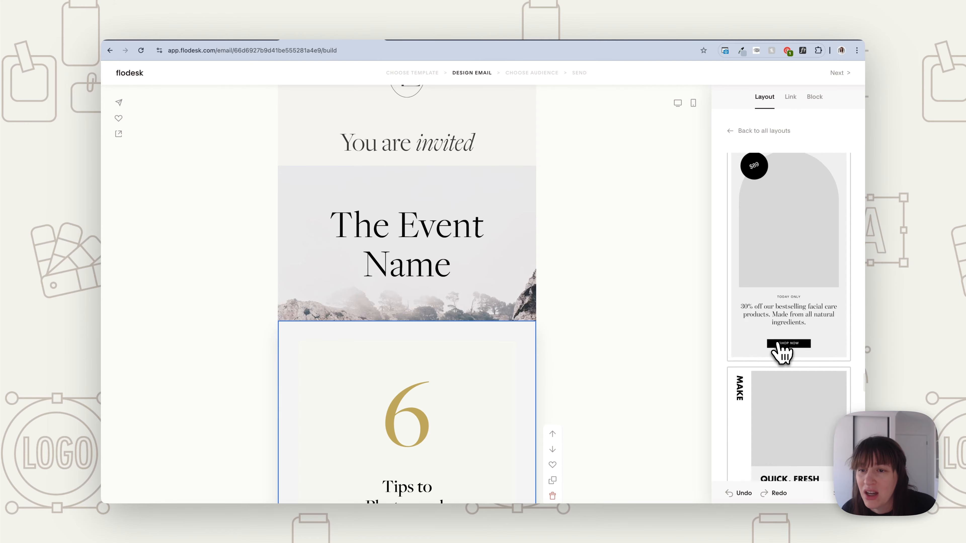
scroll(782, 353, "up", 10)
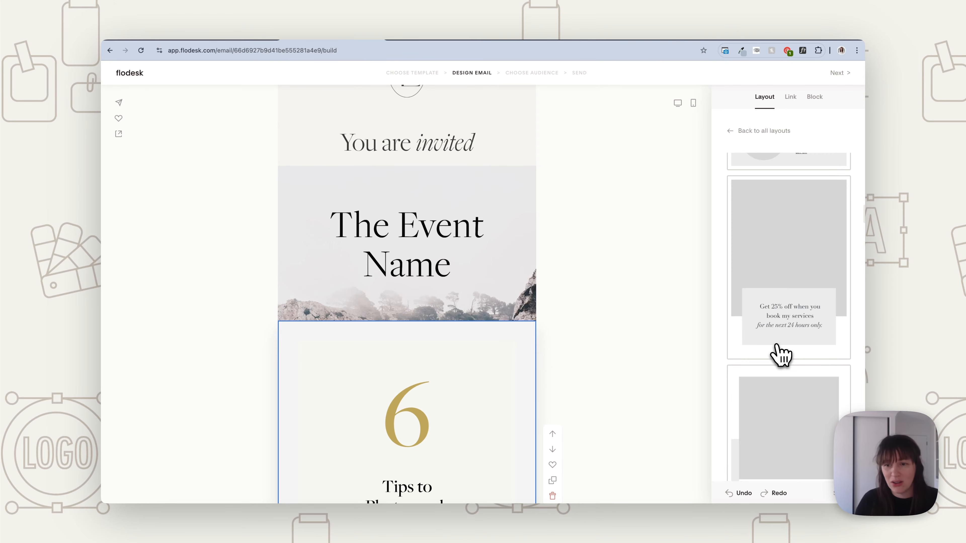
scroll(782, 354, "up", 6)
scroll(639, 315, "up", 2)
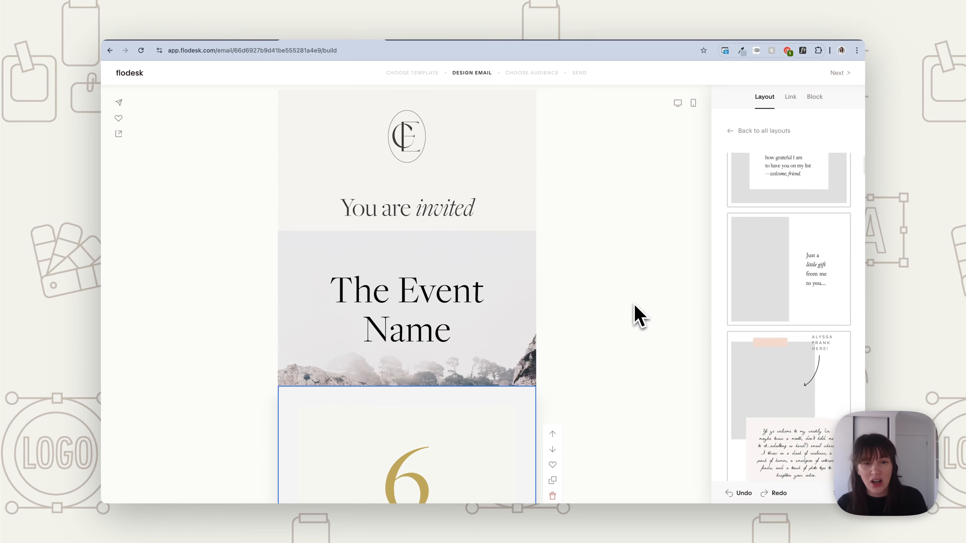
Delete the "6 Tips to Photograph Food" layout block below the event image
scroll(608, 309, "down", 5)
left_click(623, 303)
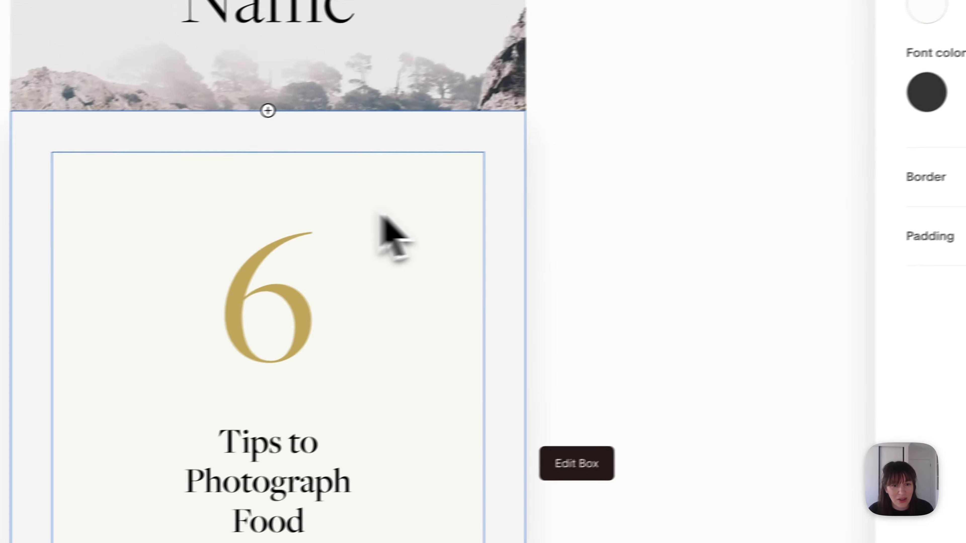
left_click(544, 277)
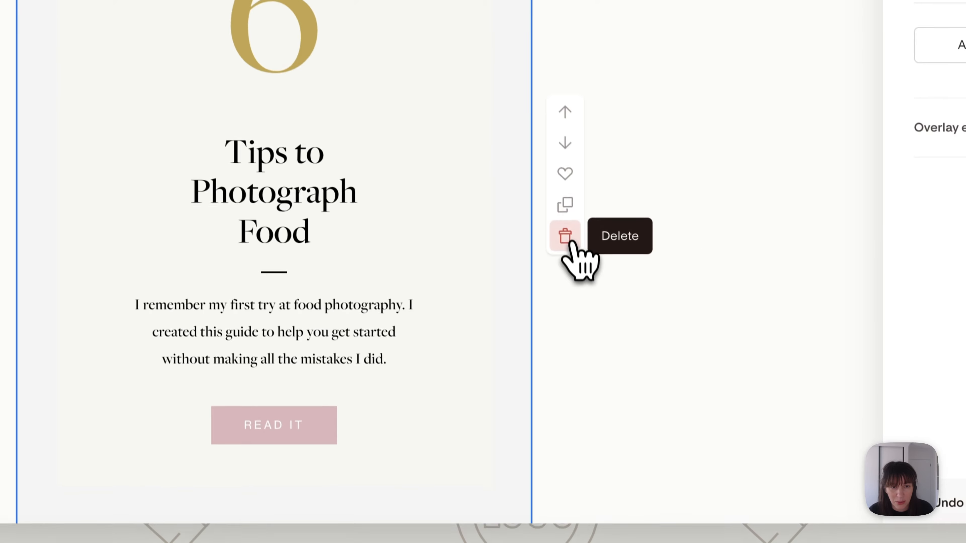
left_click(592, 520)
Replace the welcome text below the event image with placeholder event details plus "WHEN: THIS DATE" and "WHERE: THIS LOCATION/LINK" lines
left_click(326, 328)
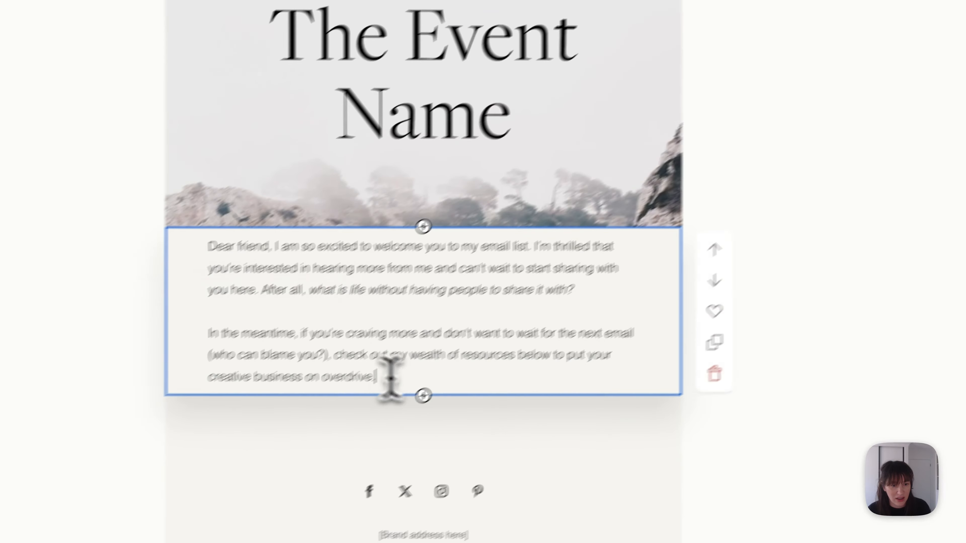
left_click_drag(282, 374, 116, 240)
type("Event details. Mauris a tortor condimentum, pharetra sapien a, egestas dolor. Integer commodo dui vel ante tempor feugiat. Duis auctor placerat risus, sed convallis neque.  WHEN: THIS DATE WHERE: THIS LOCATION/LINK")
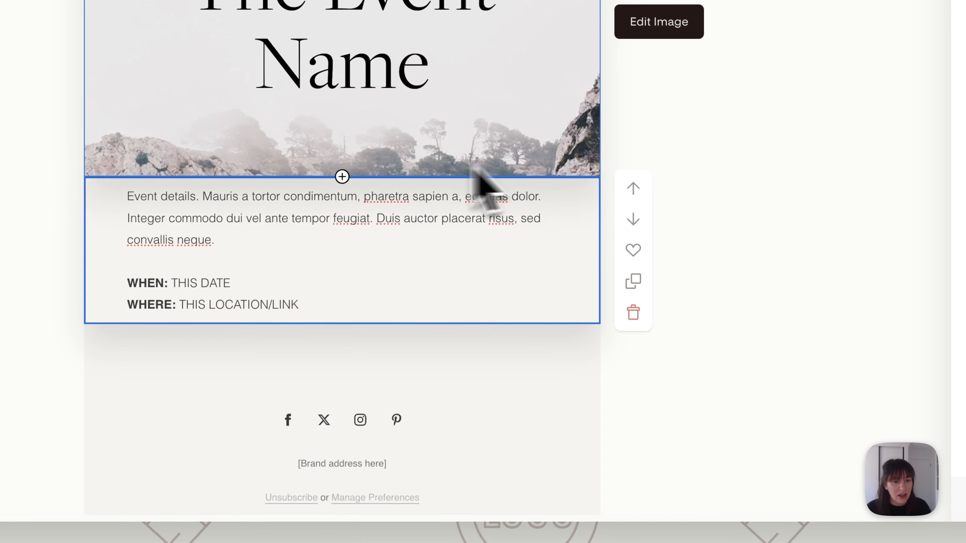
Insert a spacer between the event image and the details text and color it with the email's backdrop color #FBFBF9
left_click(342, 177)
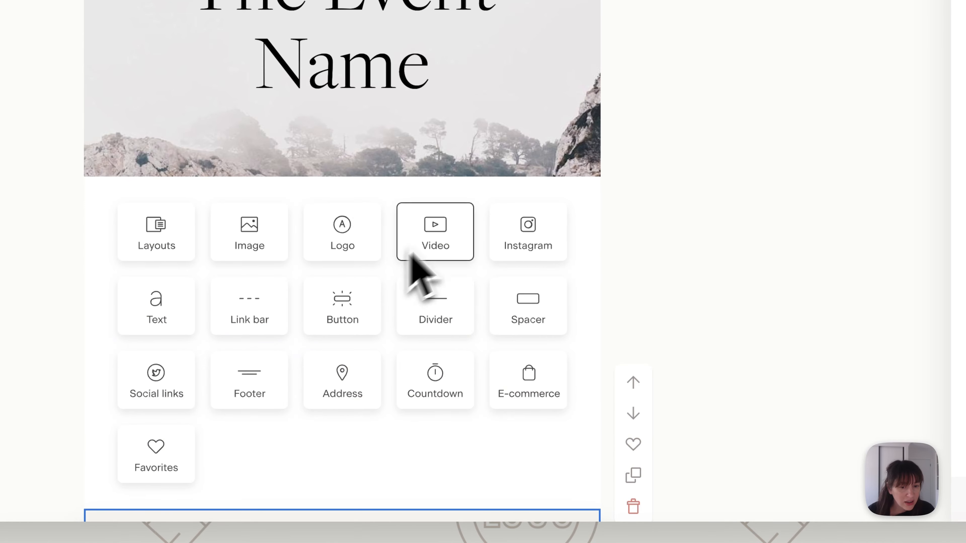
left_click(517, 307)
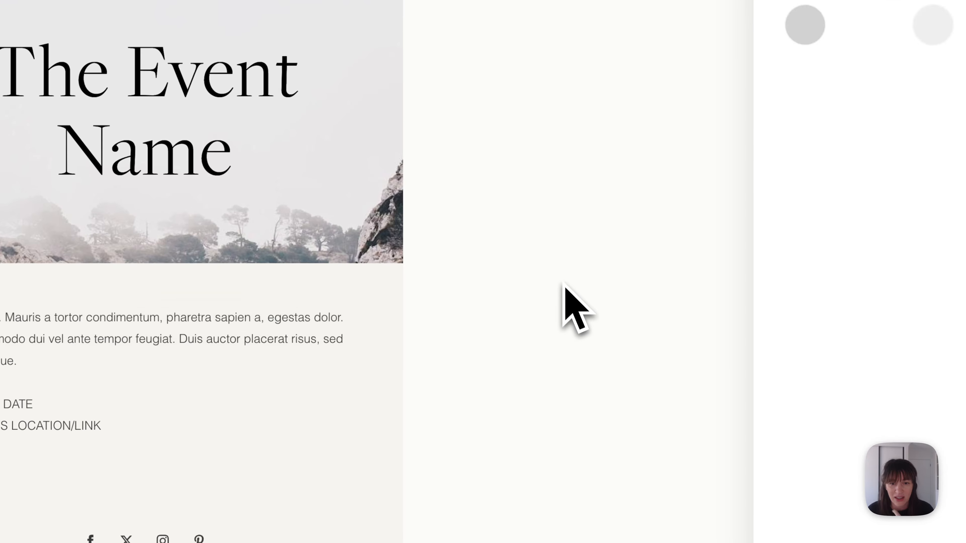
left_click(702, 125)
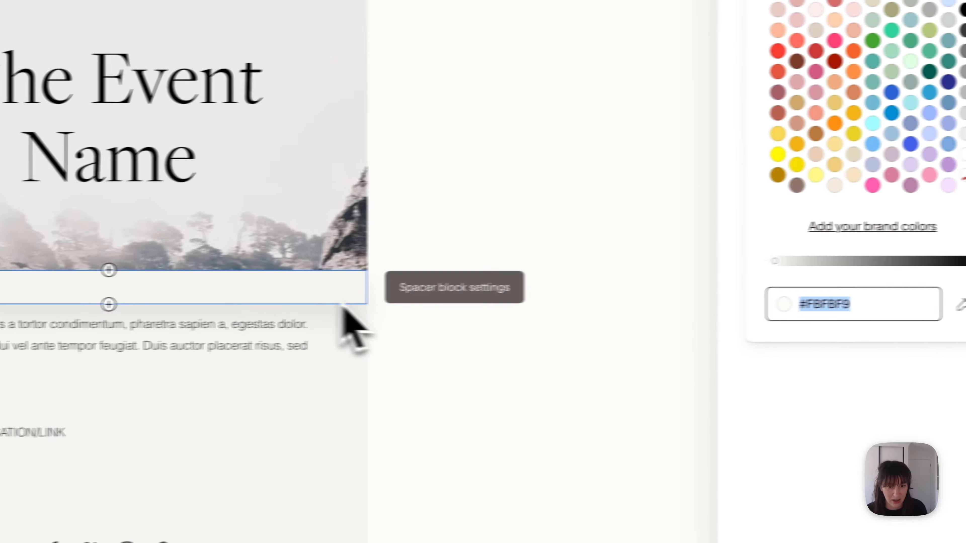
left_click(239, 326)
left_click(677, 141)
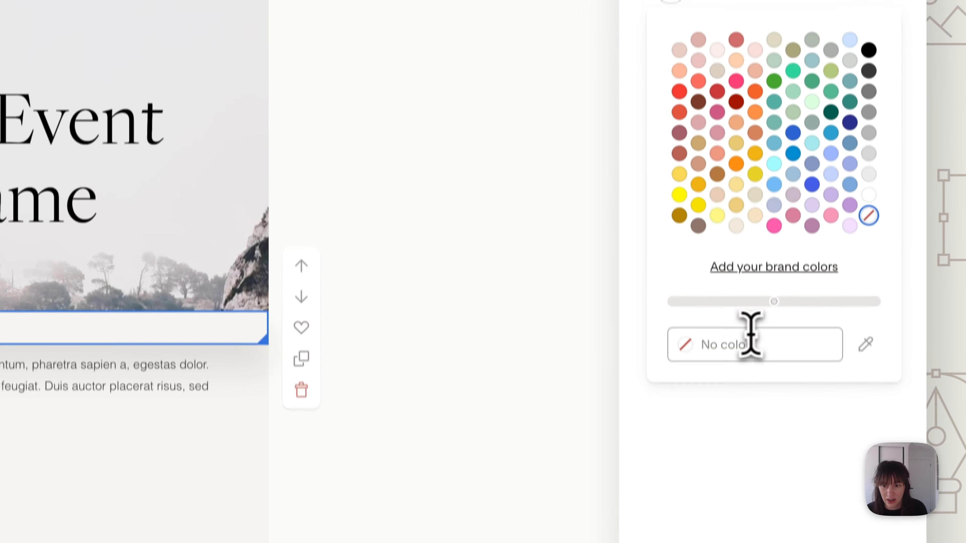
left_click(751, 503)
type("#FBFBF9")
left_click(450, 320)
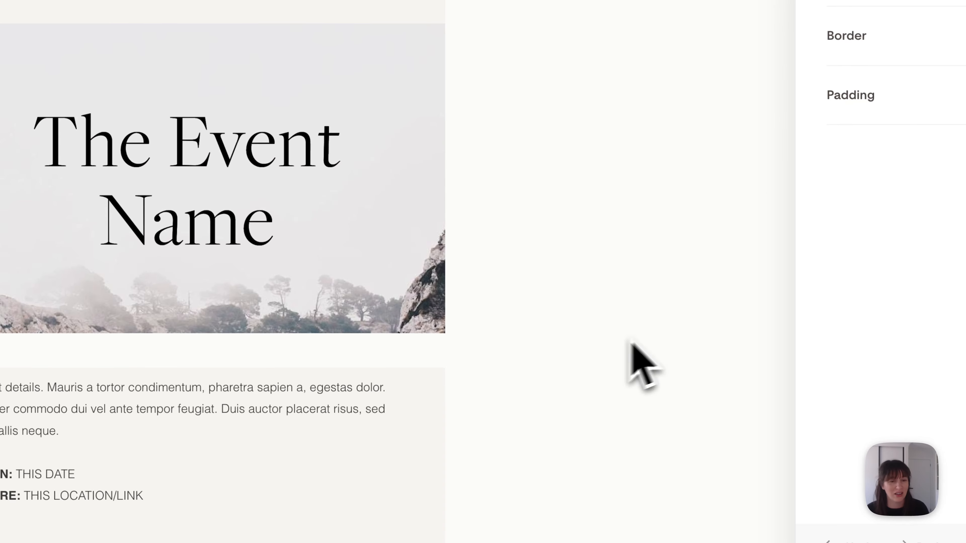
Increase the top padding of the event details text block and insert a button block directly below it
scroll(630, 344, "down", 3)
left_click(417, 308)
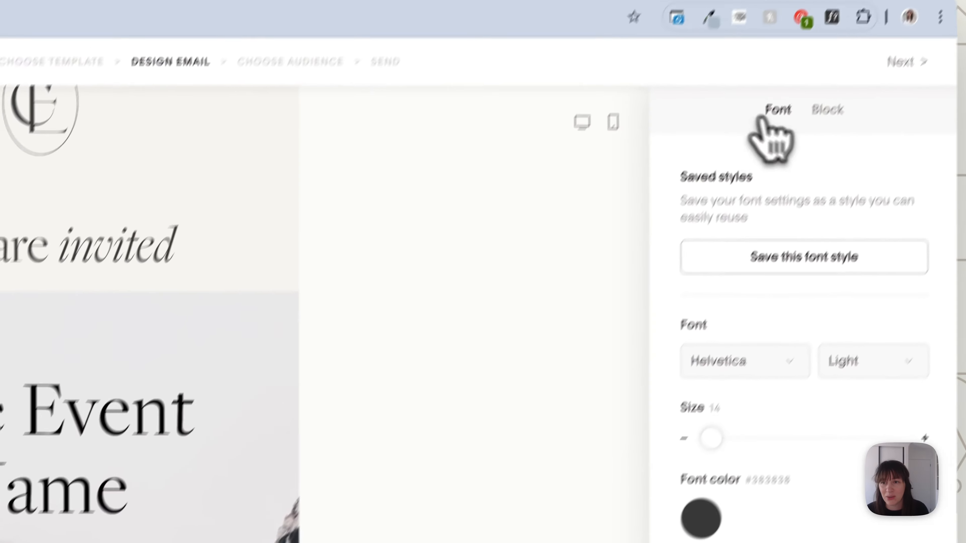
left_click(827, 109)
left_click(674, 341)
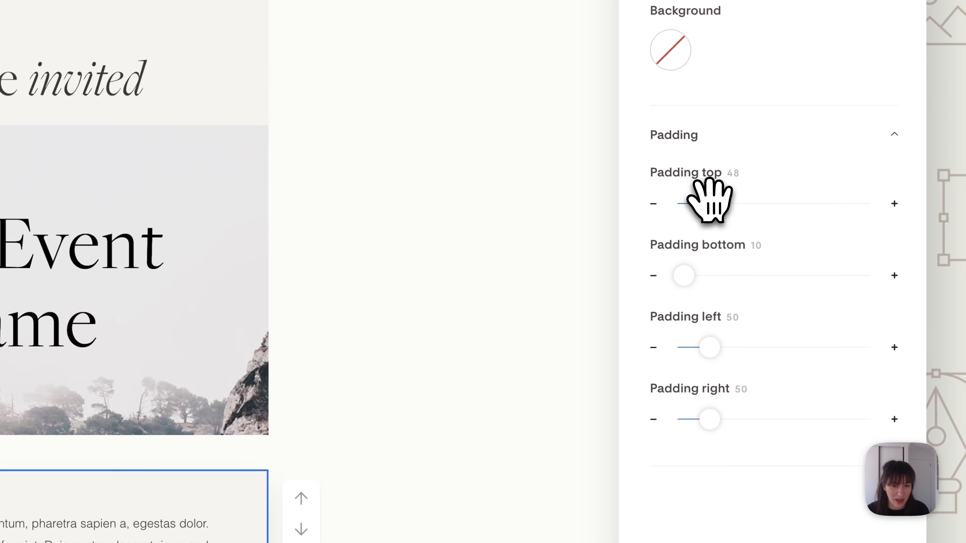
left_click(494, 491)
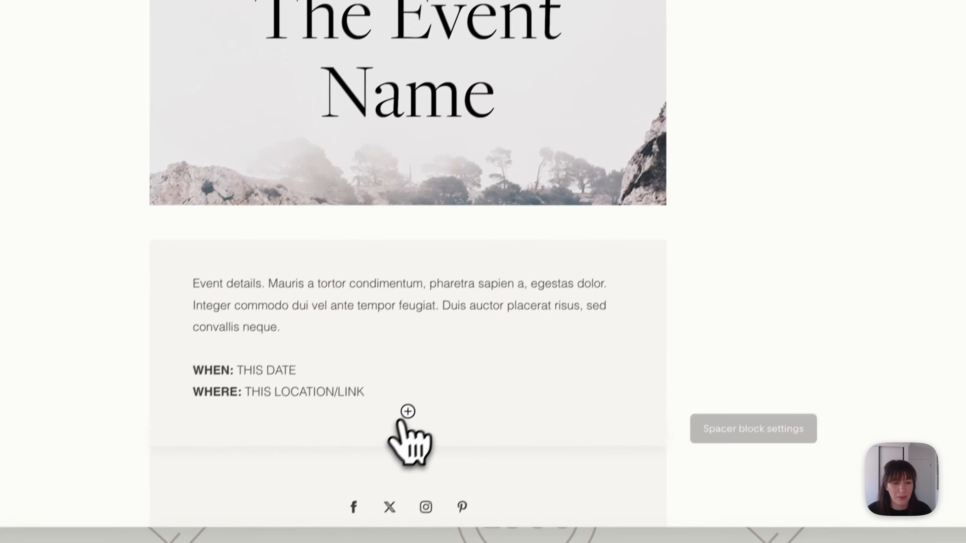
left_click(408, 411)
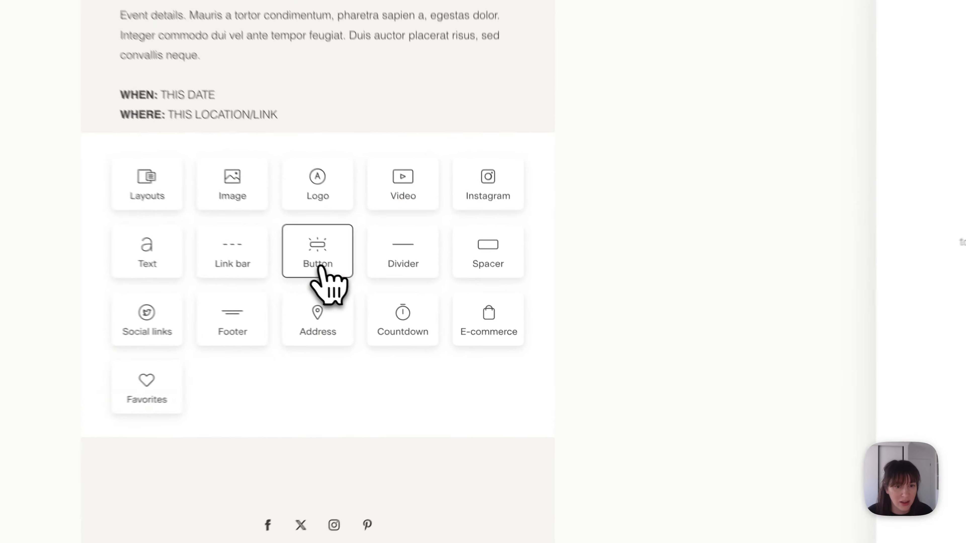
left_click(407, 304)
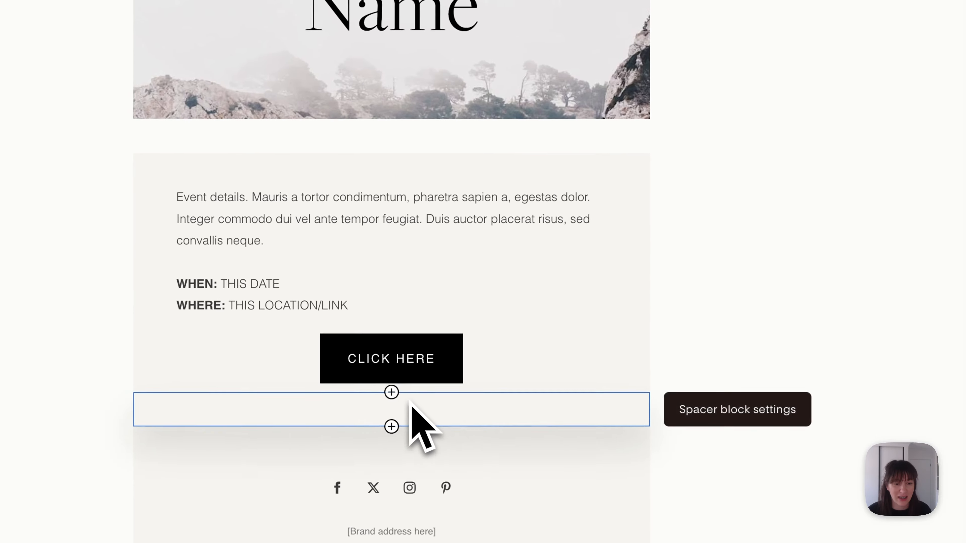
Duplicate the off-white spacer above the event details, move the copy above the social links, and delete the beige spacer below the button
left_click(569, 145)
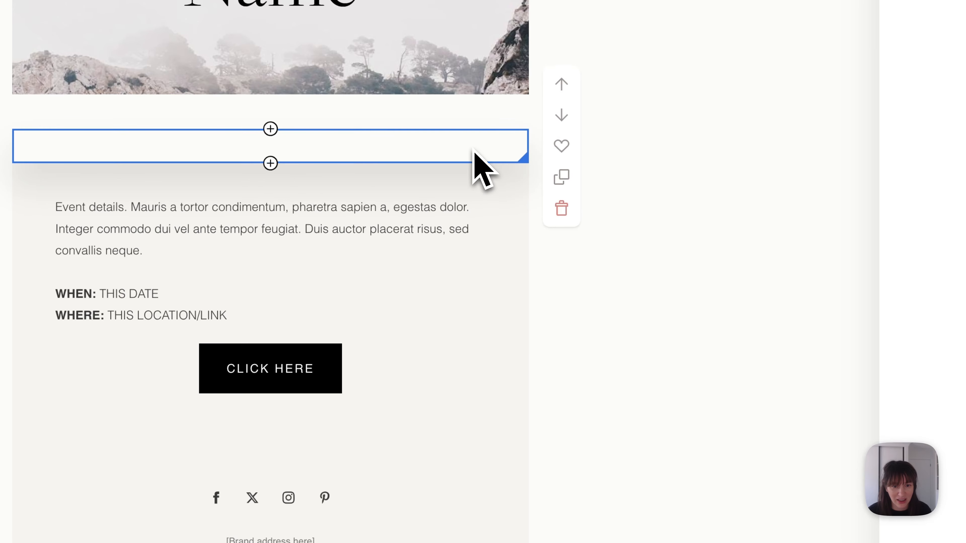
left_click_drag(322, 154, 323, 369)
left_click_drag(464, 358, 495, 480)
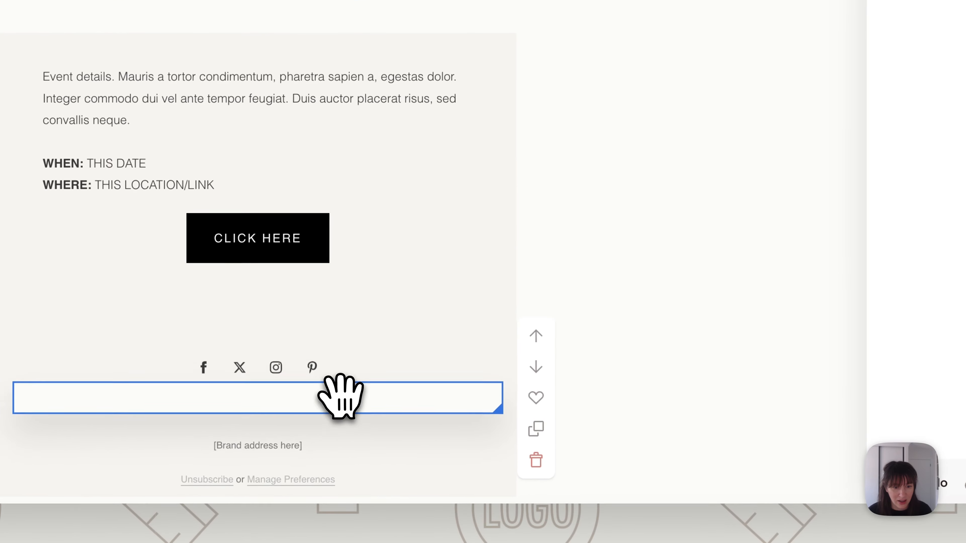
left_click_drag(340, 396, 339, 322)
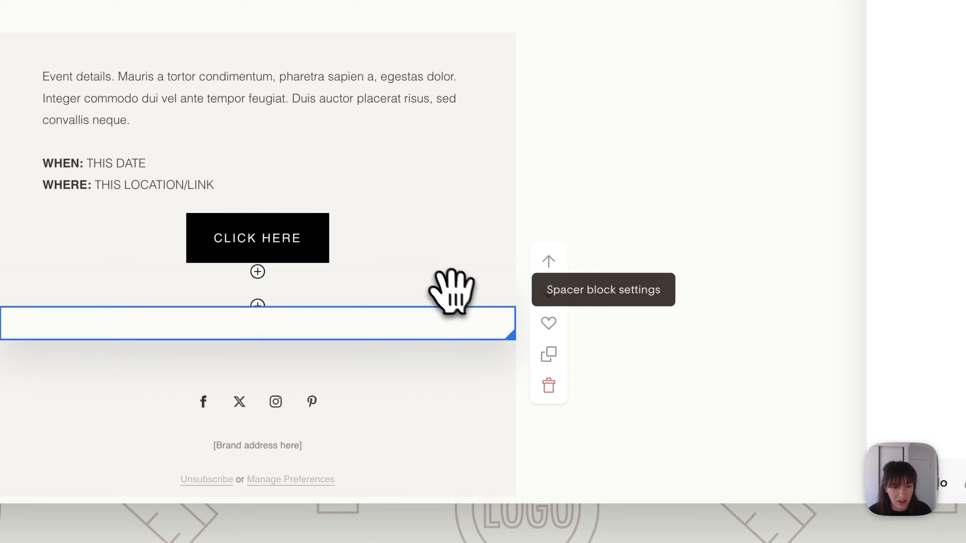
left_click_drag(453, 291, 455, 295)
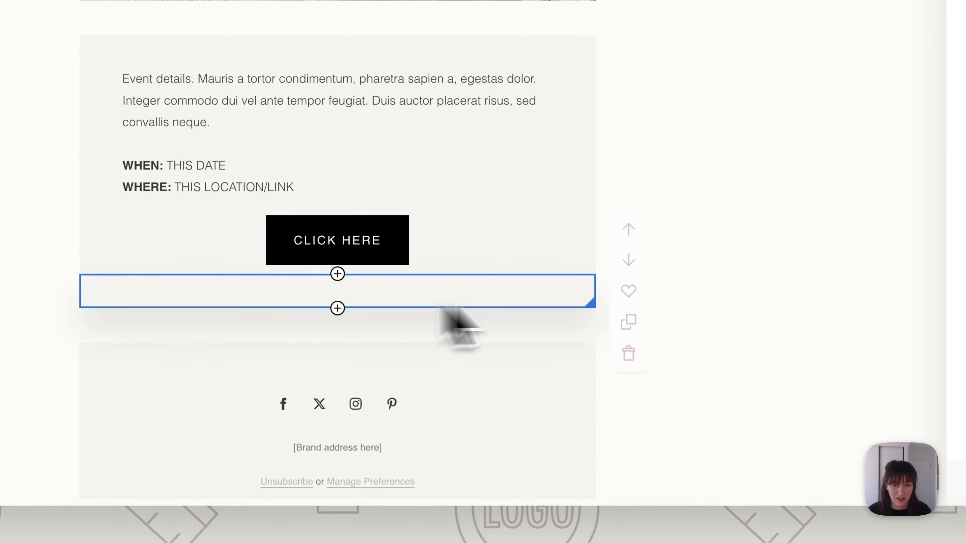
left_click(650, 304)
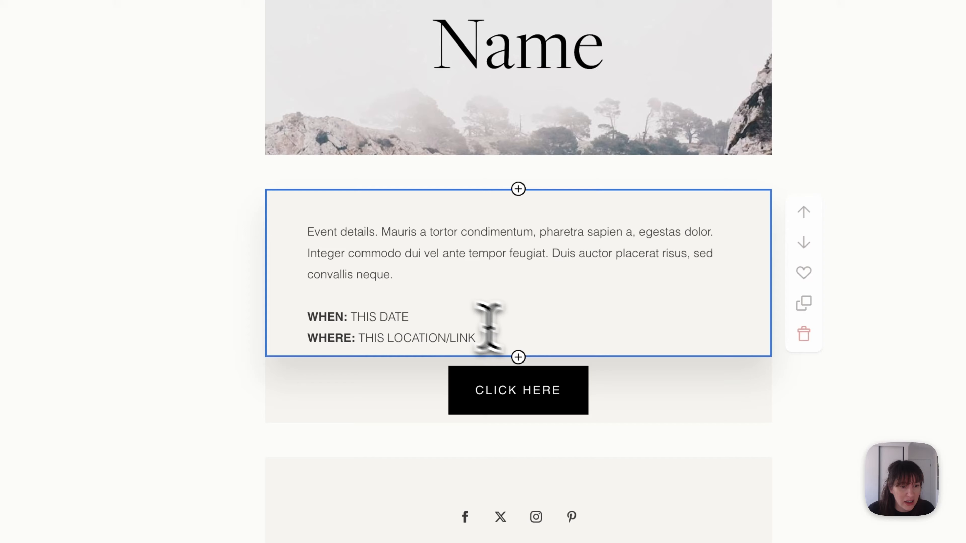
Center the event details text and increase the bottom padding of the button block beneath it
left_click_drag(389, 360, 287, 307)
left_click(913, 265)
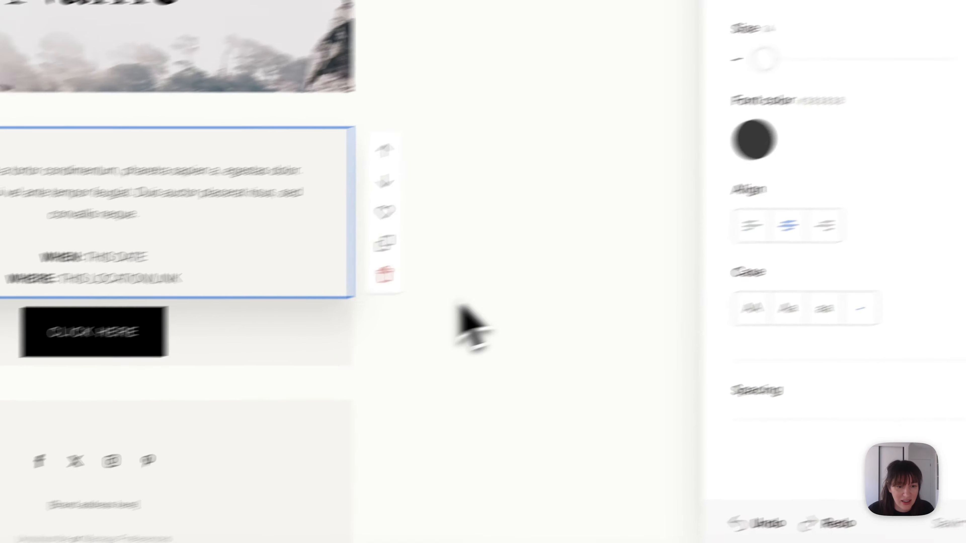
left_click(301, 293)
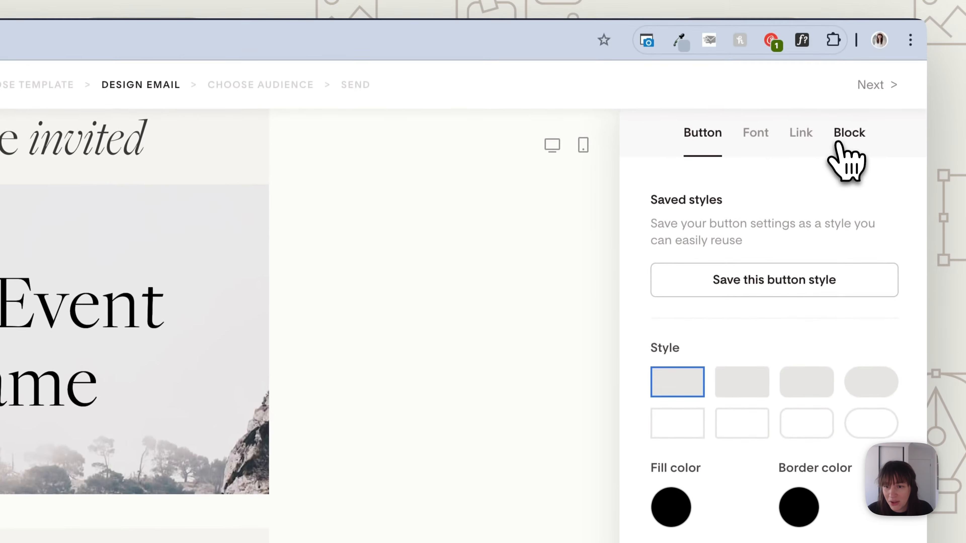
left_click(848, 133)
left_click(675, 207)
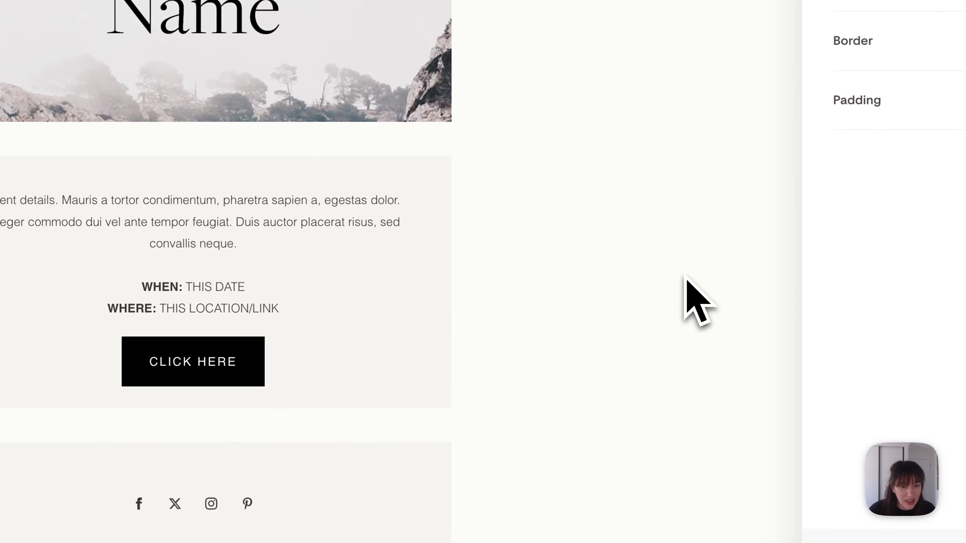
Restyle the button as a square-cornered outline with a #383838 border of thickness 1 and label it "REGISTER HERE"
left_click(319, 348)
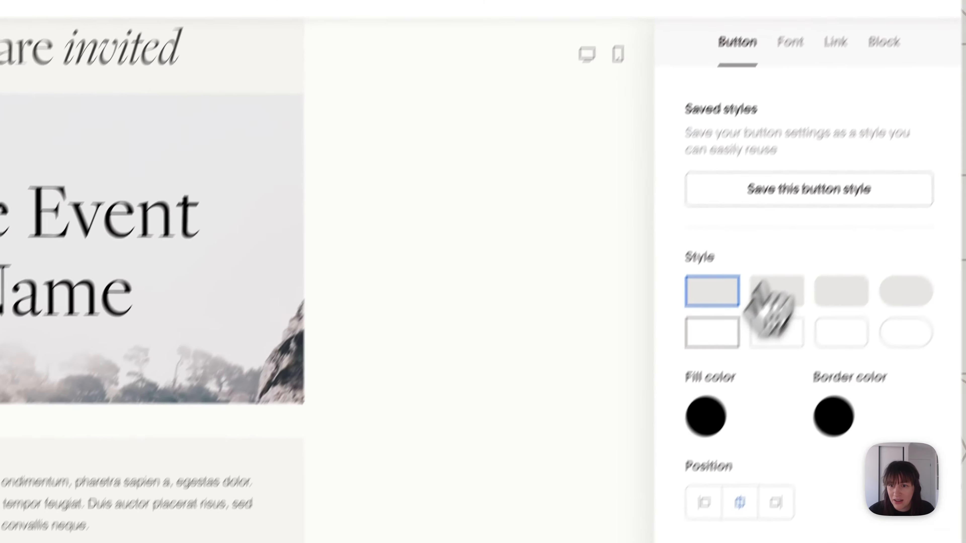
left_click(713, 337)
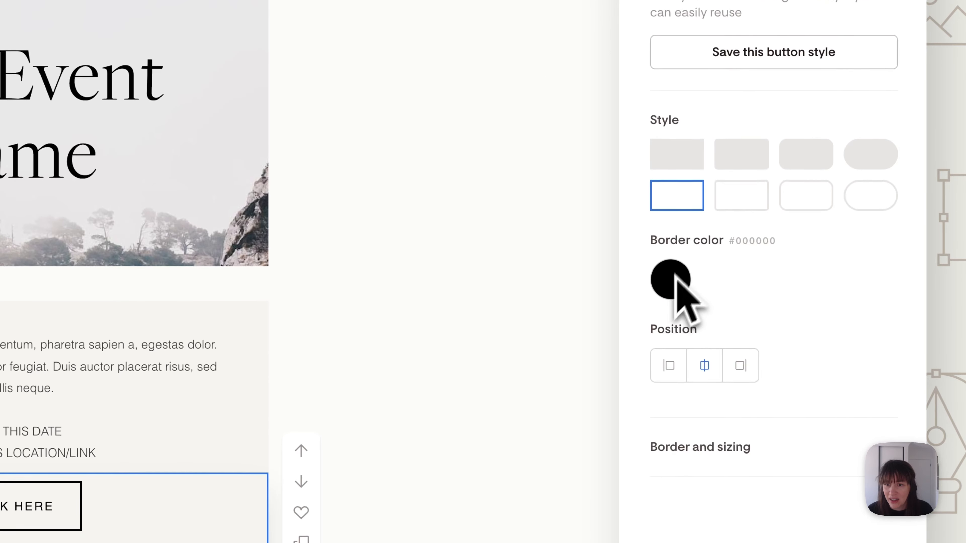
left_click(674, 281)
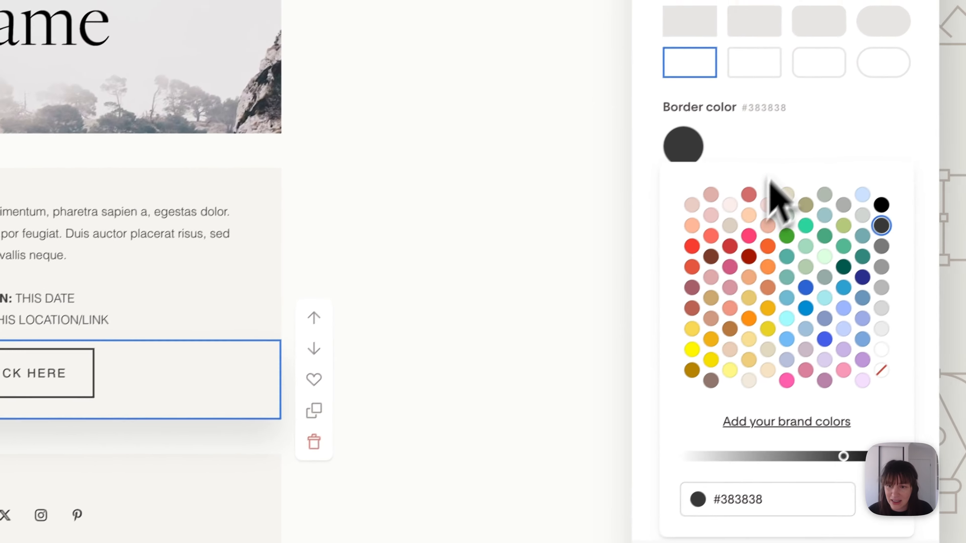
left_click(789, 151)
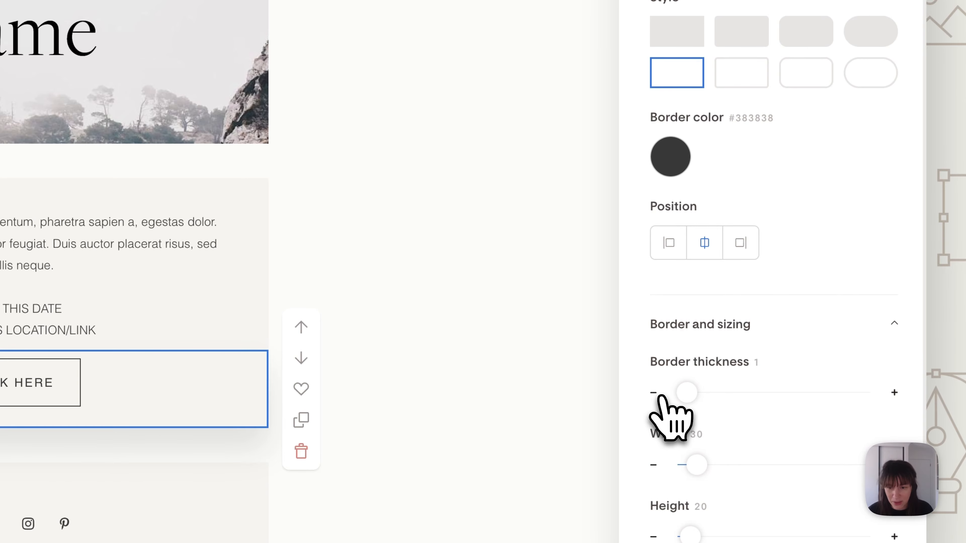
left_click(753, 102)
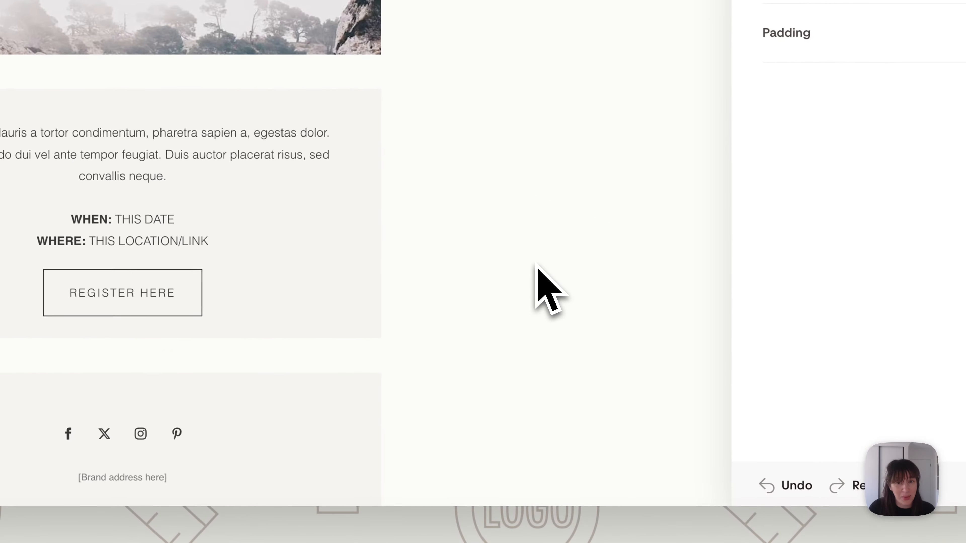
Insert a layout block above the social links and give it the "01 The Backpack" design with an image beside a text card
scroll(536, 265, "up", 5)
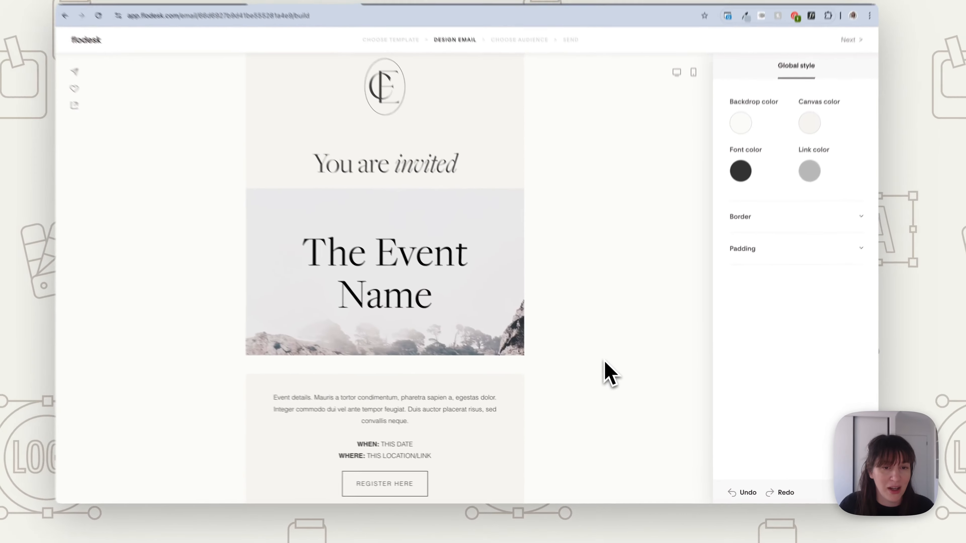
scroll(615, 383, "down", 3)
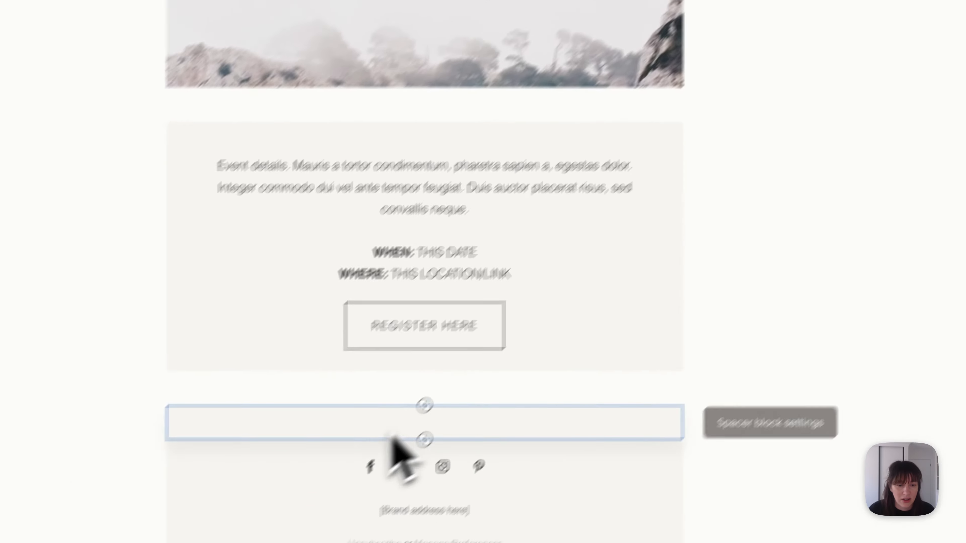
left_click(474, 361)
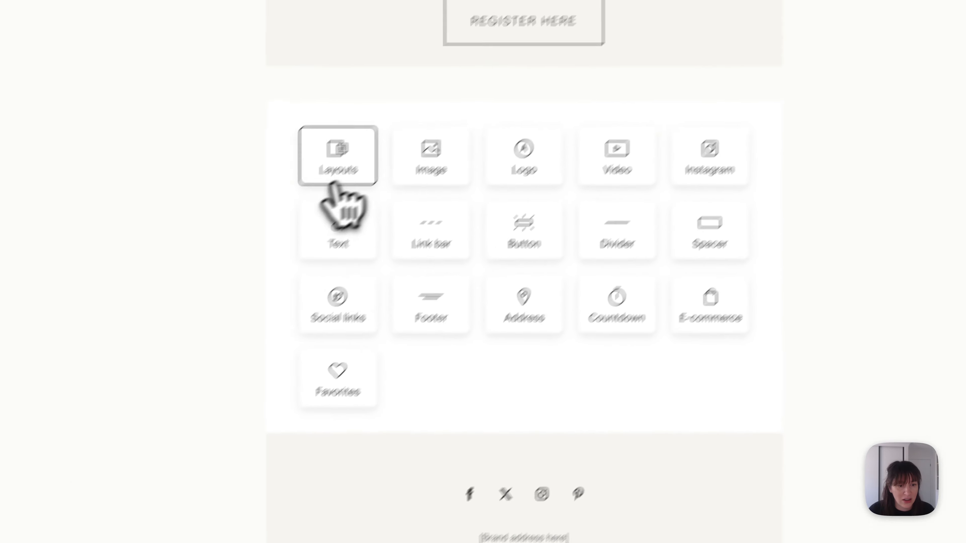
left_click(390, 95)
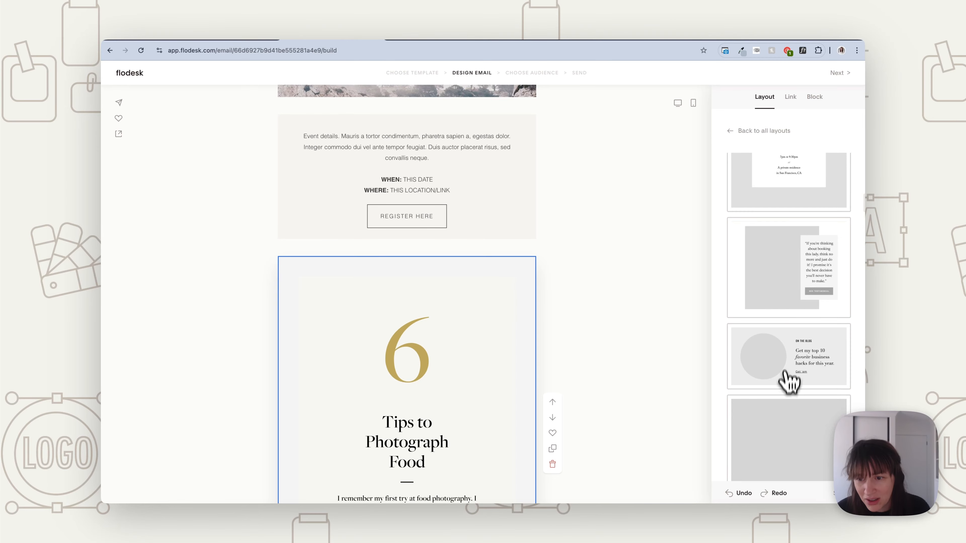
scroll(789, 384, "down", 10)
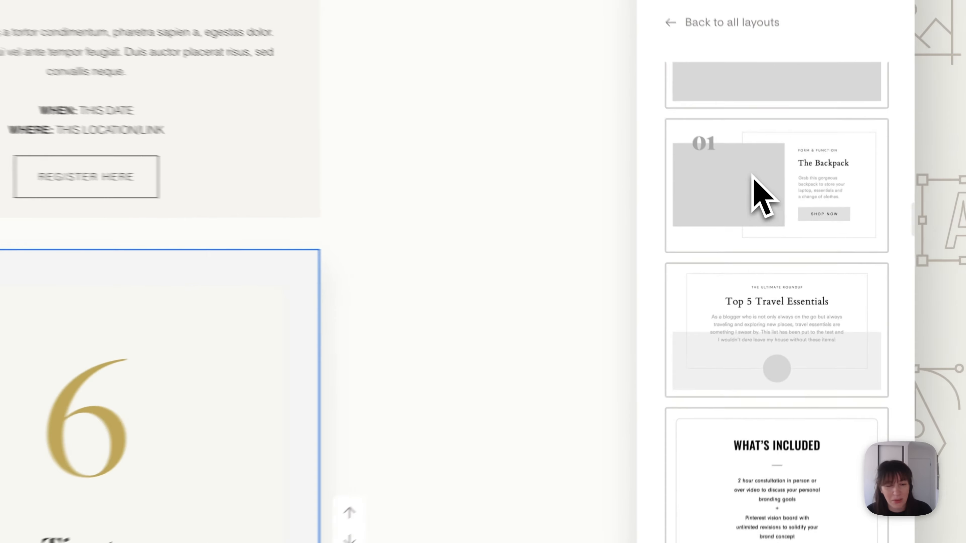
left_click(780, 232)
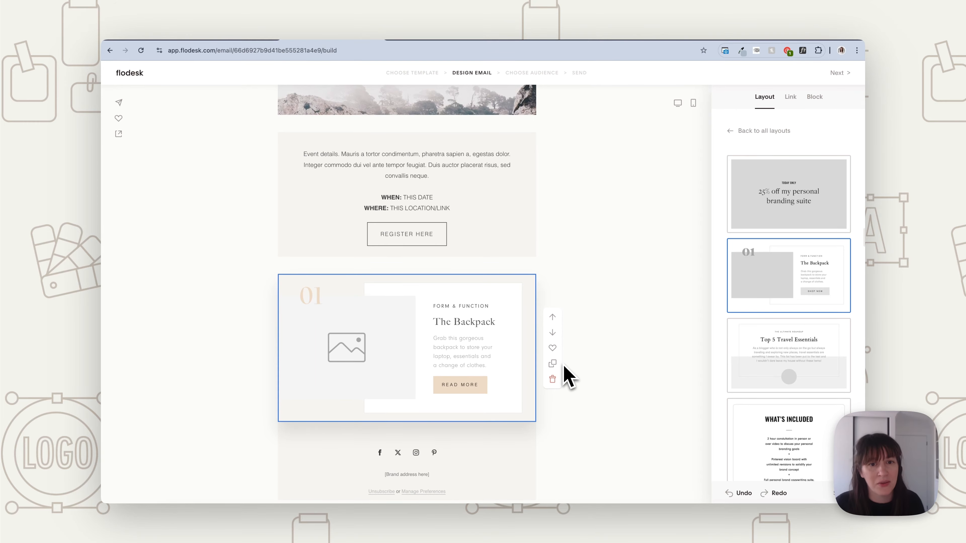
Copy the email's backdrop color and apply it as the layout block's background, #FBFBF9
scroll(563, 281, "up", 5)
scroll(571, 277, "down", 5)
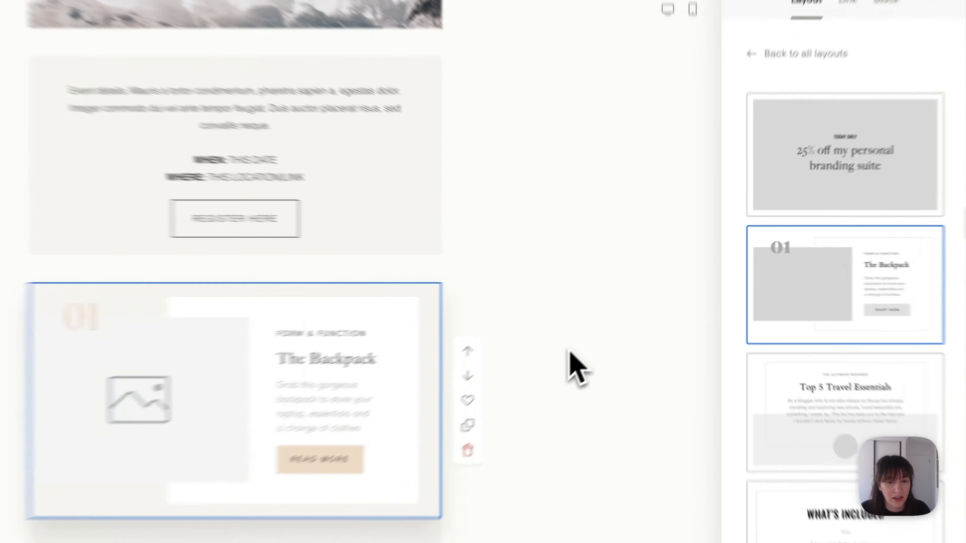
left_click(611, 313)
left_click(533, 317)
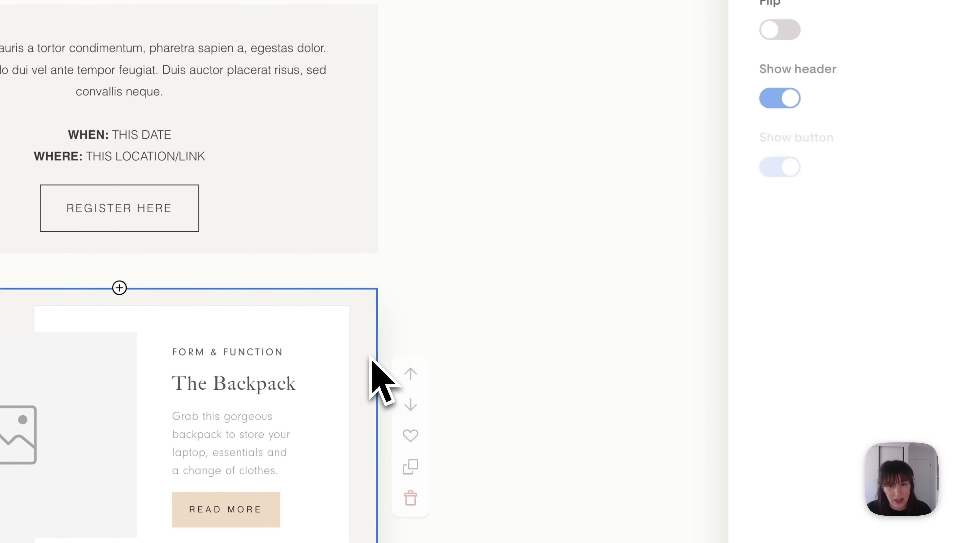
left_click(588, 291)
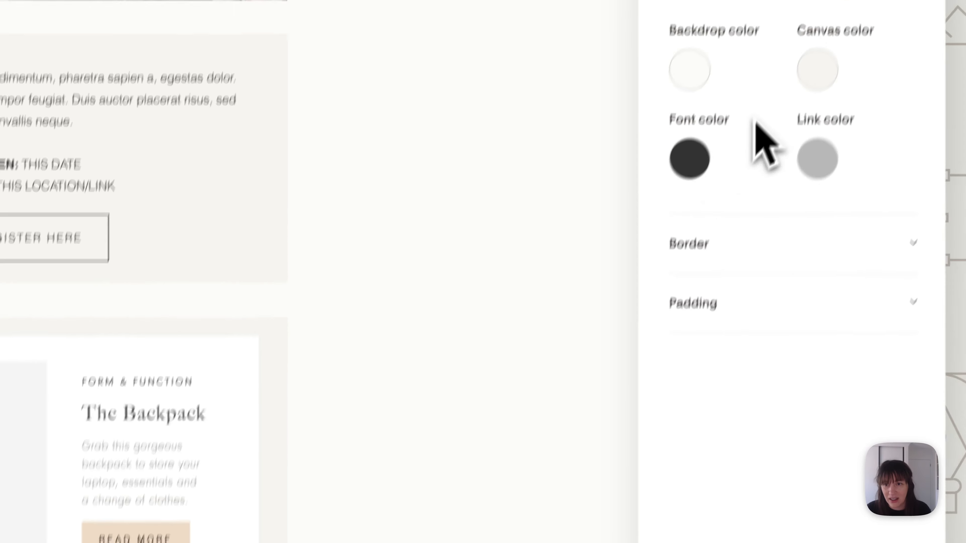
left_click(780, 40)
double_click(772, 485)
key("ctrl+c")
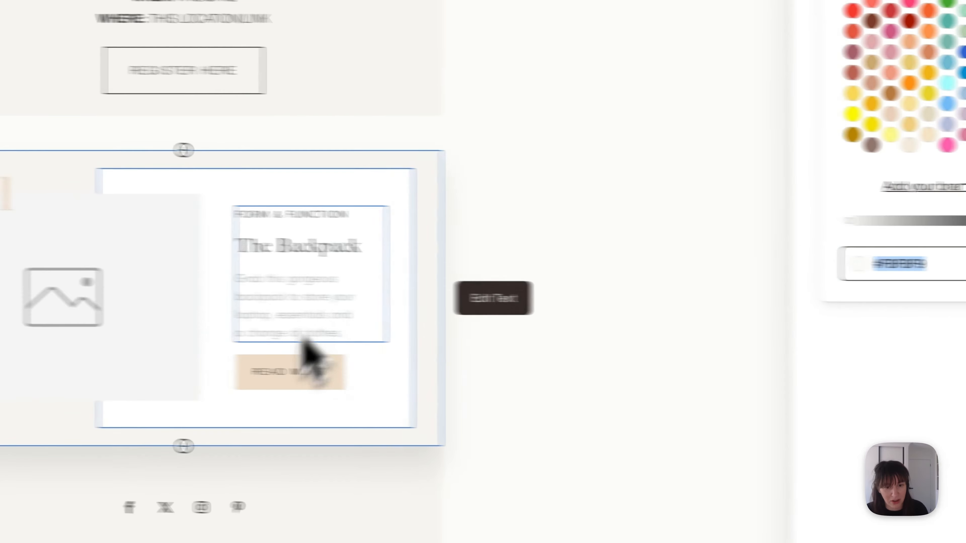
left_click(542, 189)
left_click(946, 120)
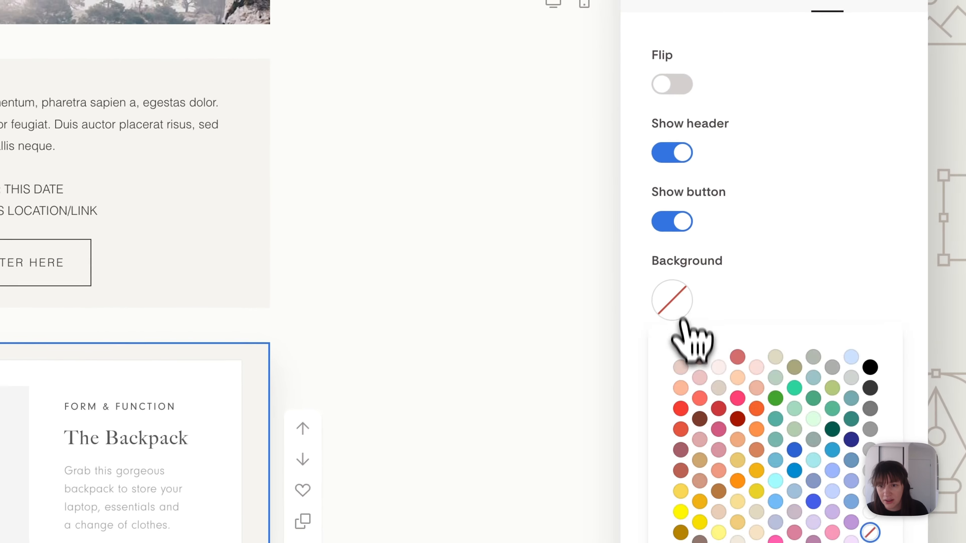
left_click(775, 453)
key("ctrl+v")
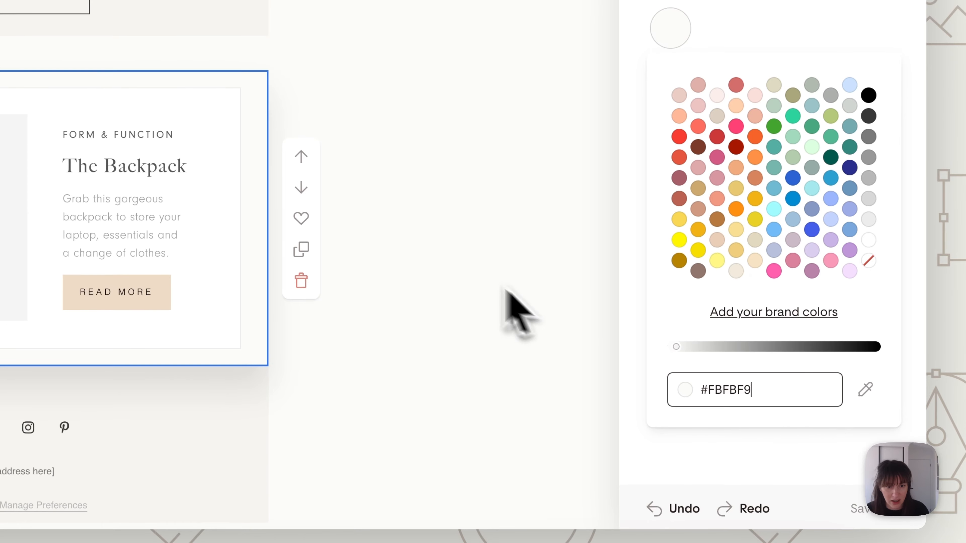
Hide the button and the "01" header in the layout block
left_click(451, 249)
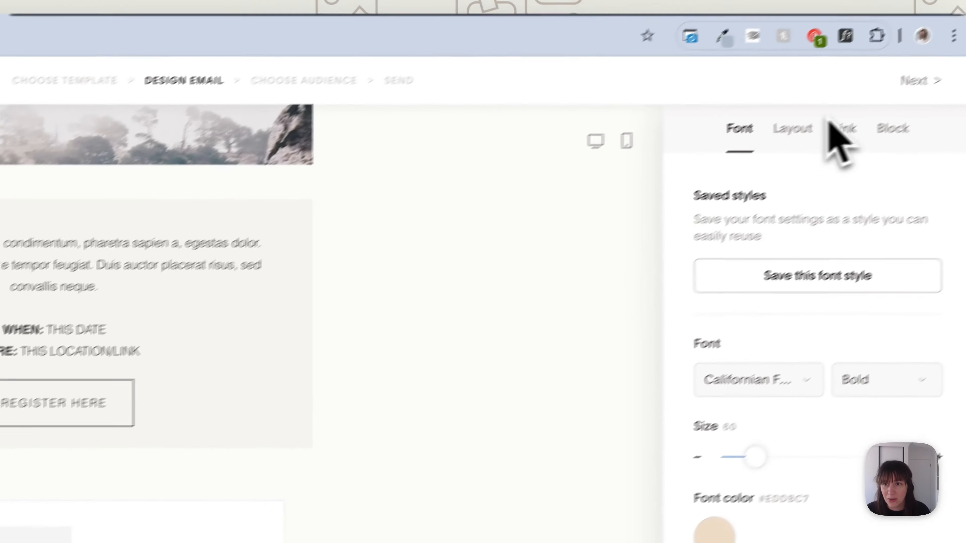
left_click(886, 130)
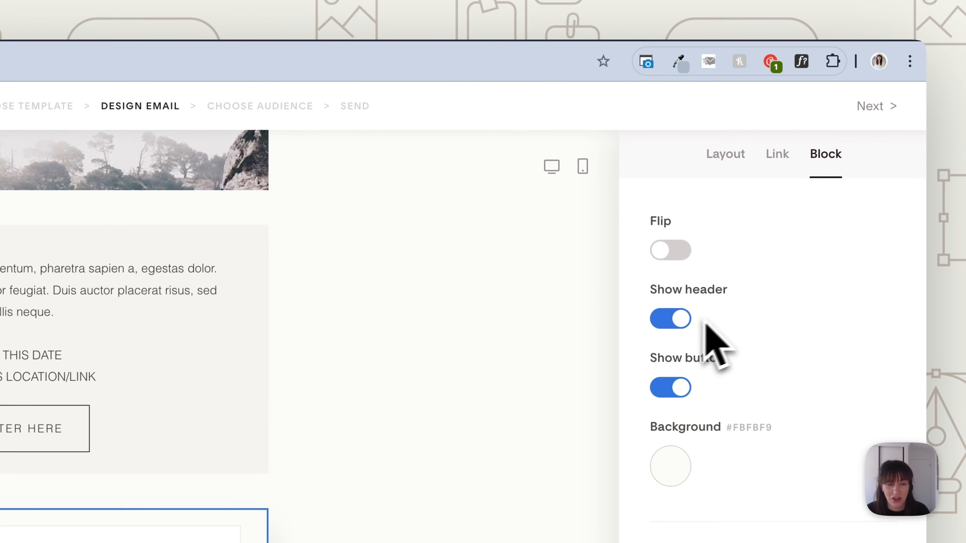
left_click(676, 390)
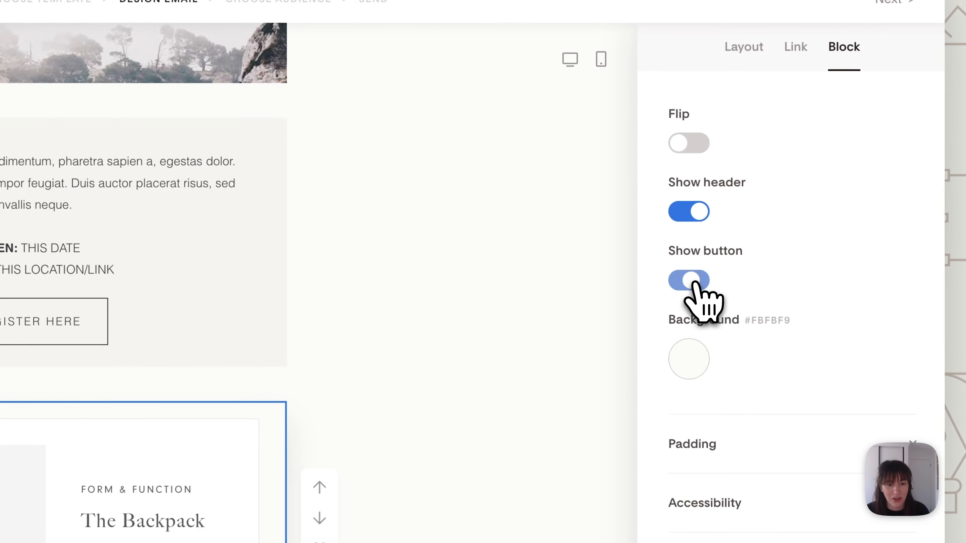
left_click(696, 209)
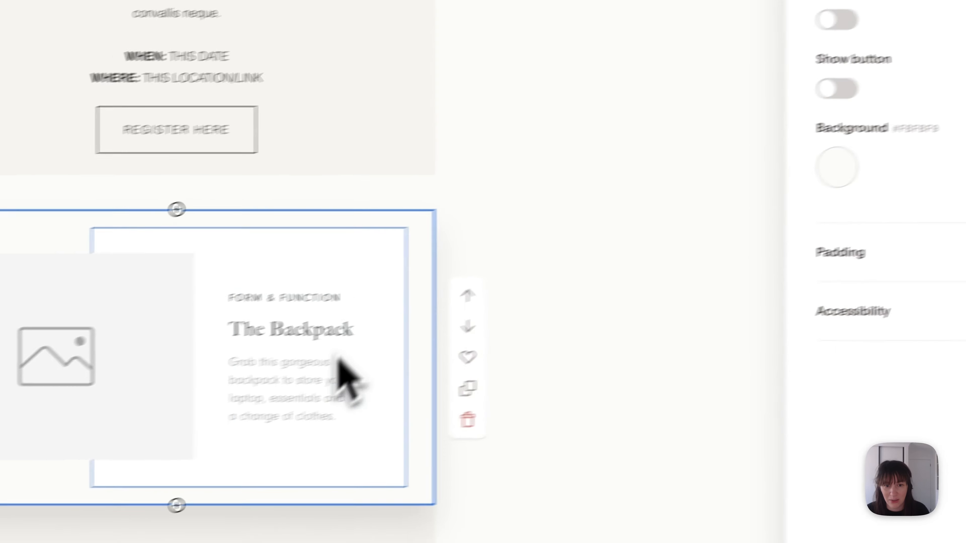
Remove the border color from the text card box in the layout block
left_click(373, 275)
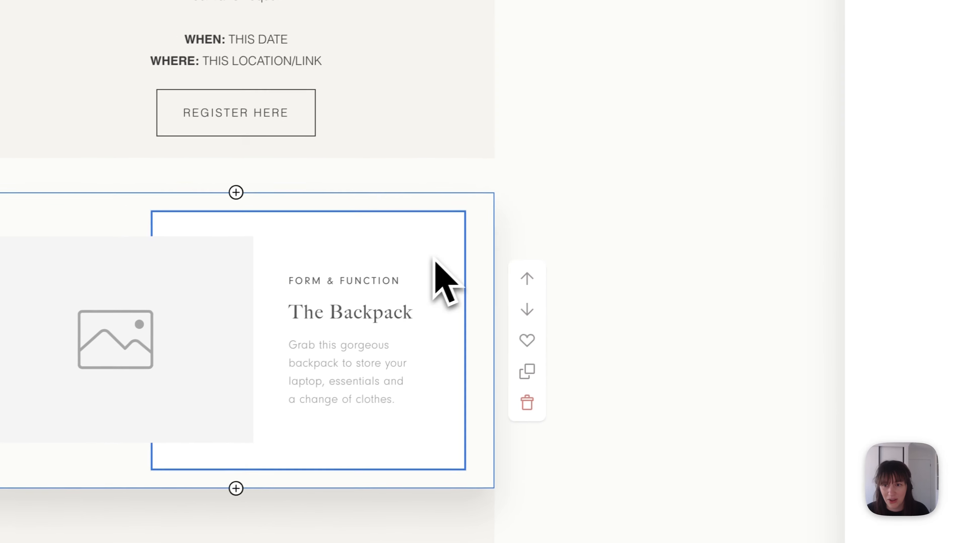
left_click(808, 151)
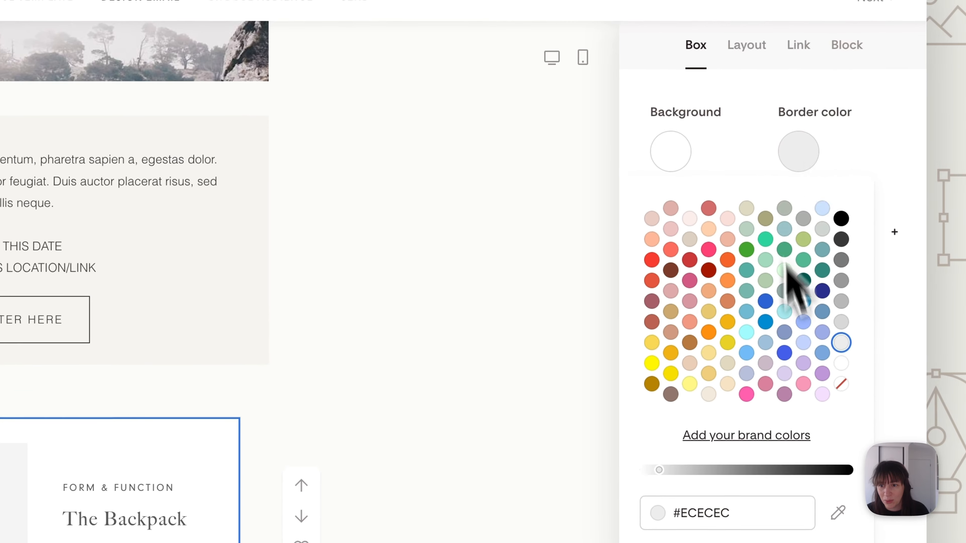
scroll(786, 266, "down", 4)
left_click(840, 236)
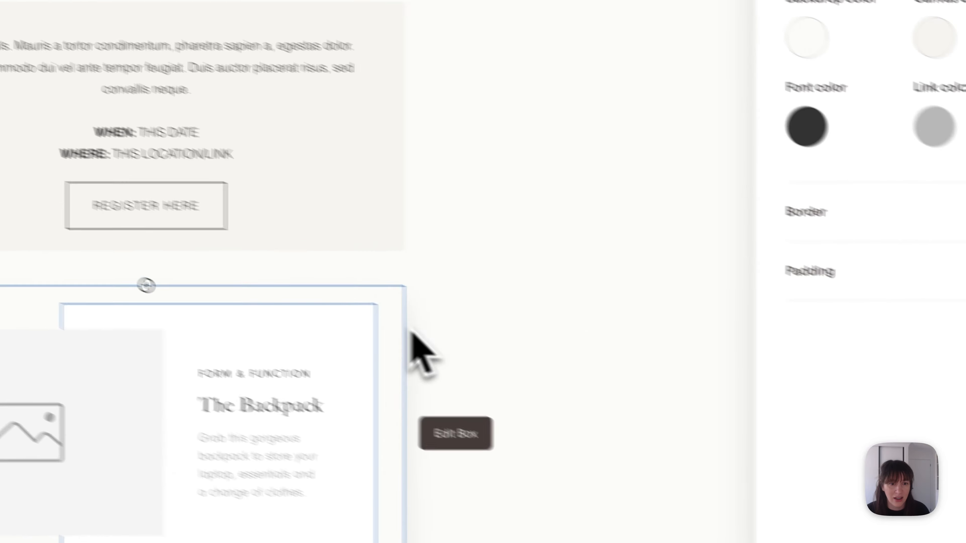
Copy the email's canvas color #F5F4F0 and apply it as the background of the layout's text card box
left_click(229, 269)
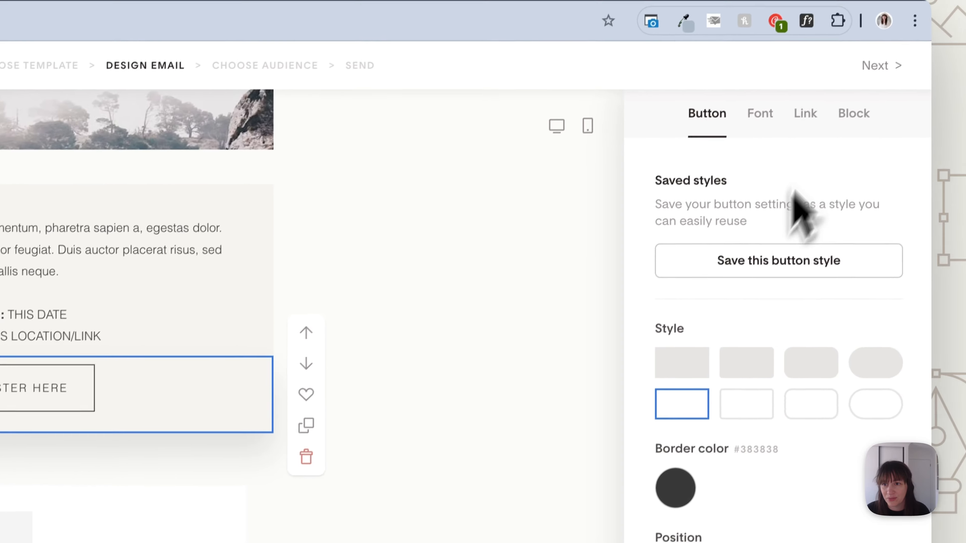
left_click(890, 95)
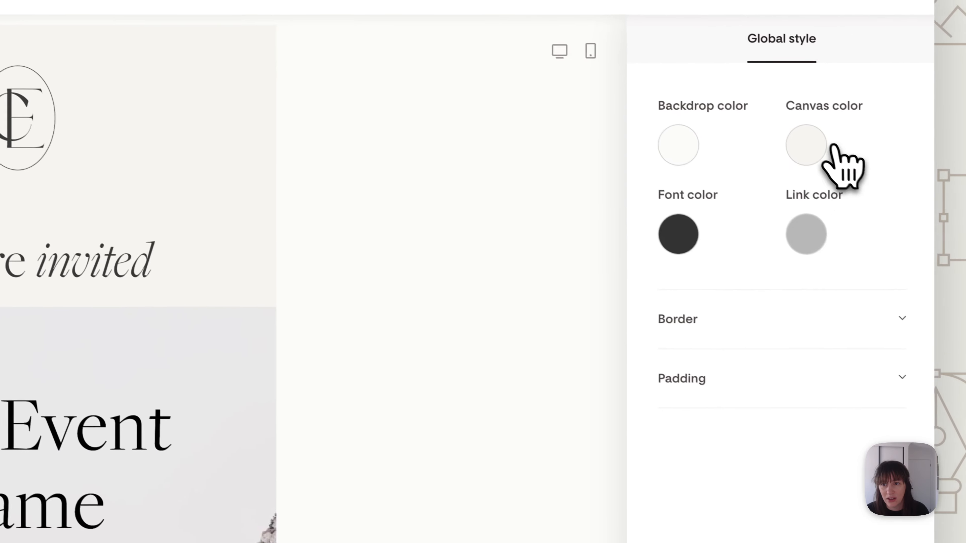
left_click(825, 149)
scroll(808, 263, "down", 5)
left_click(772, 326)
key("ctrl+c")
scroll(506, 259, "down", 10)
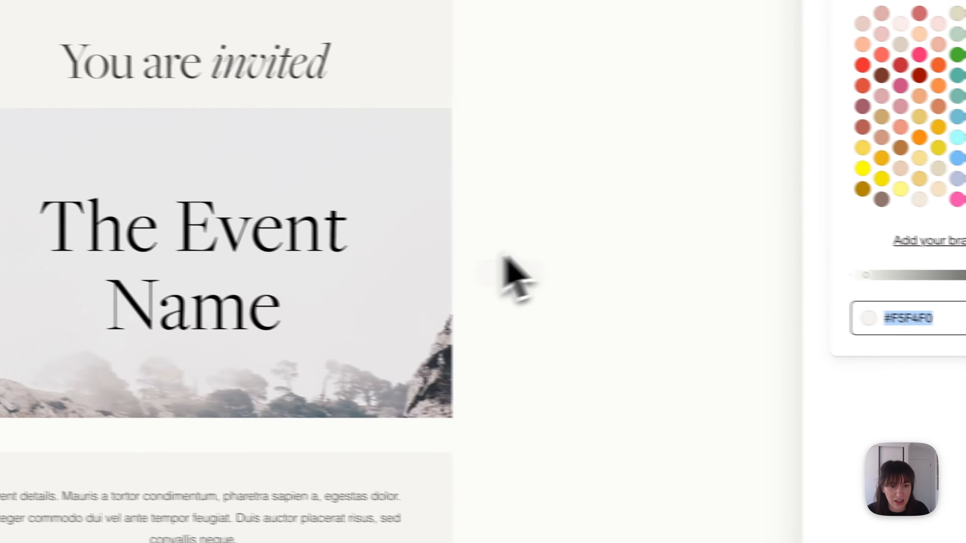
left_click(412, 278)
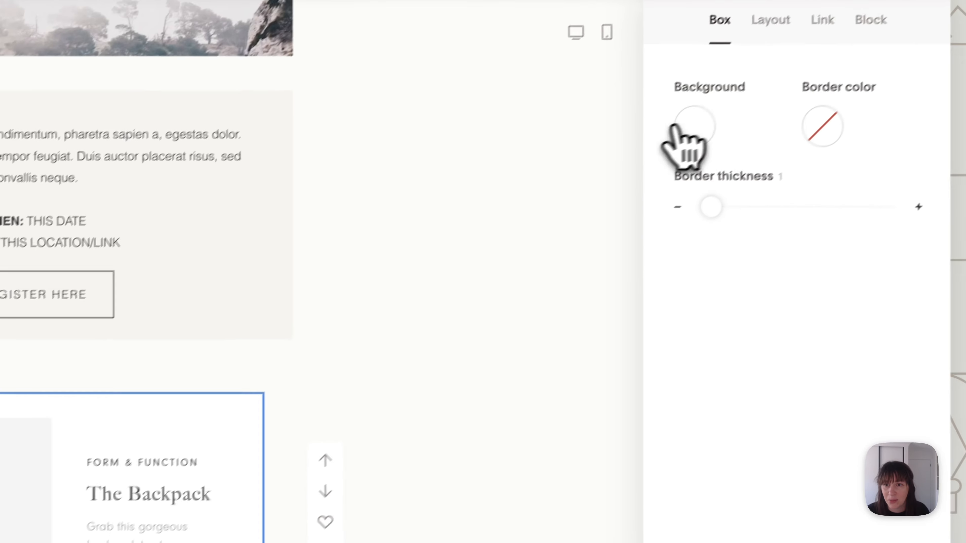
left_click(860, 9)
left_click(789, 302)
key("ctrl+v")
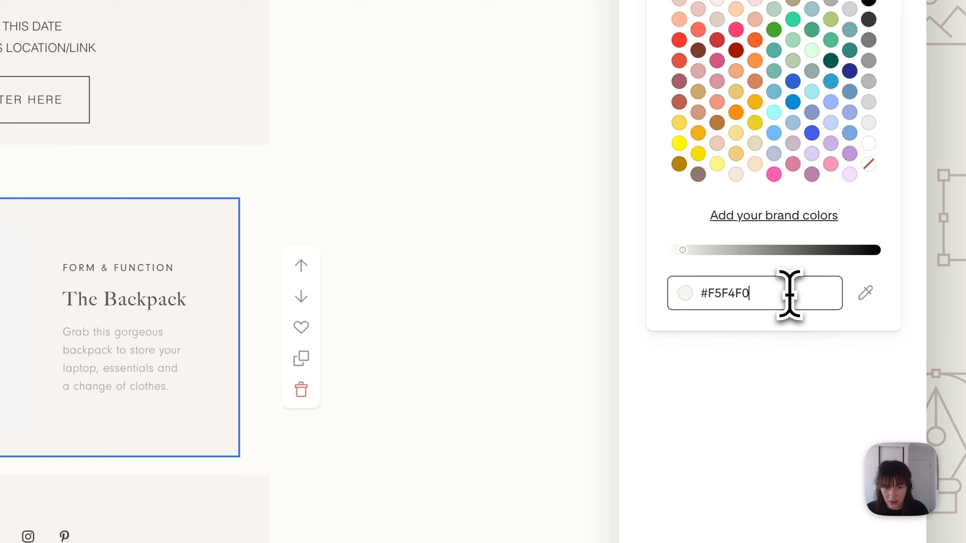
left_click(502, 331)
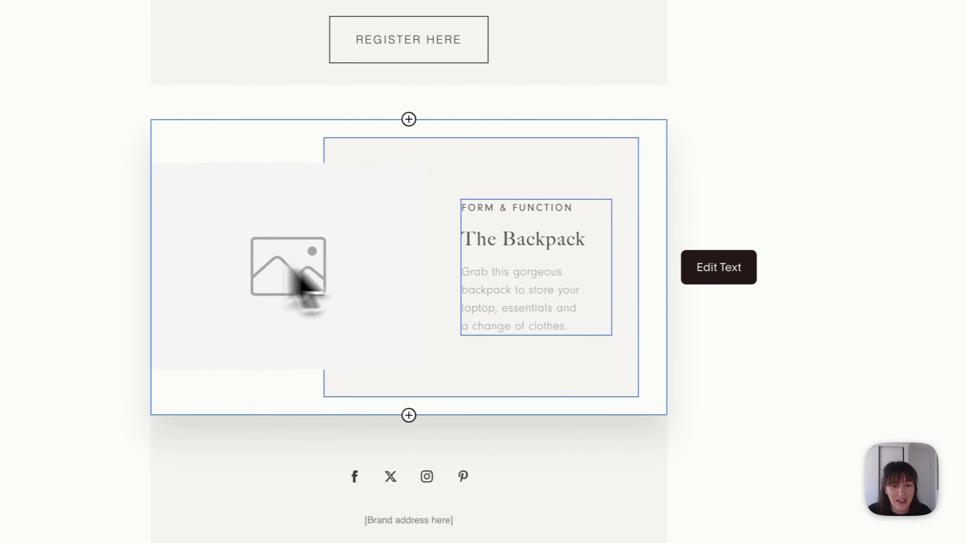
Add the laptop-on-bed photo to the layout's image area and change the card heading to "Who is it for?", without the "FORM & FUNCTION" line
left_click(286, 266)
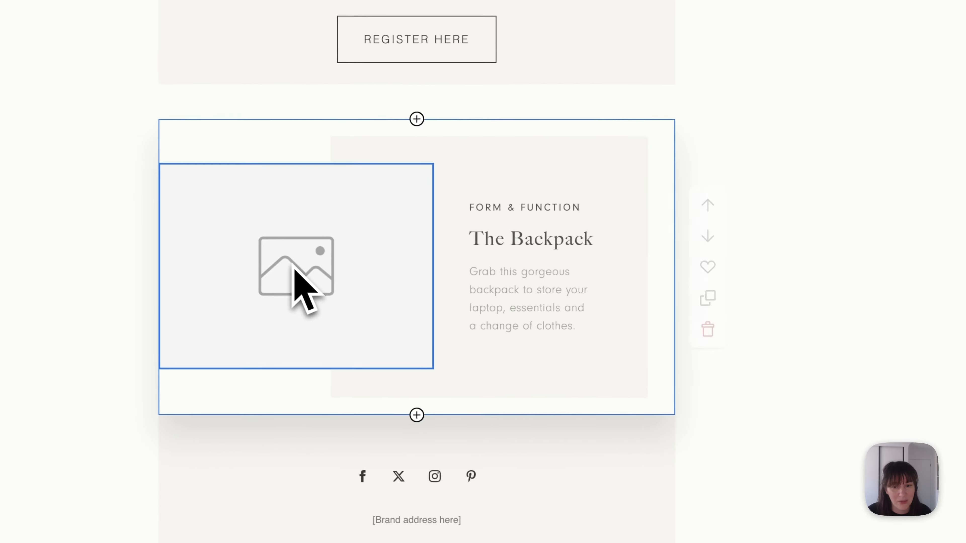
double_click(558, 244)
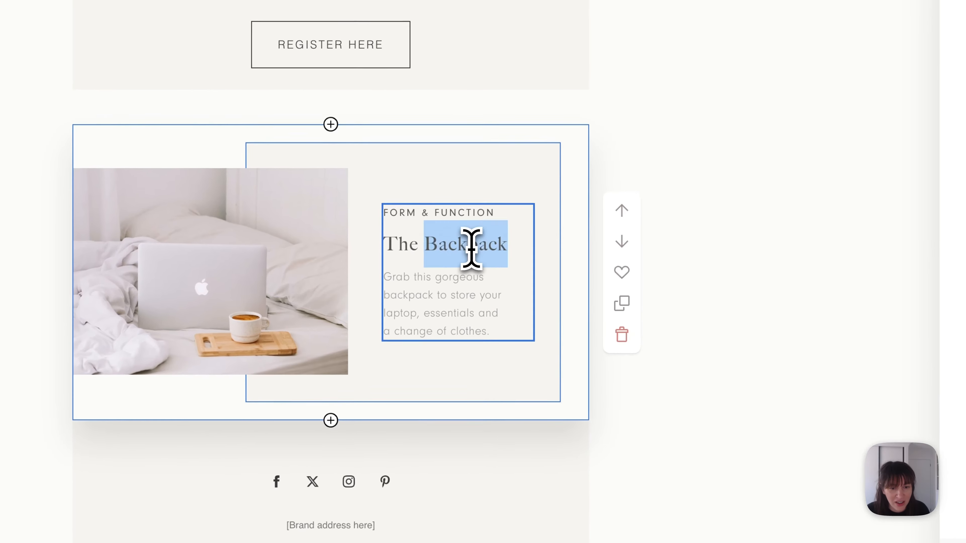
type("Vho is it for?")
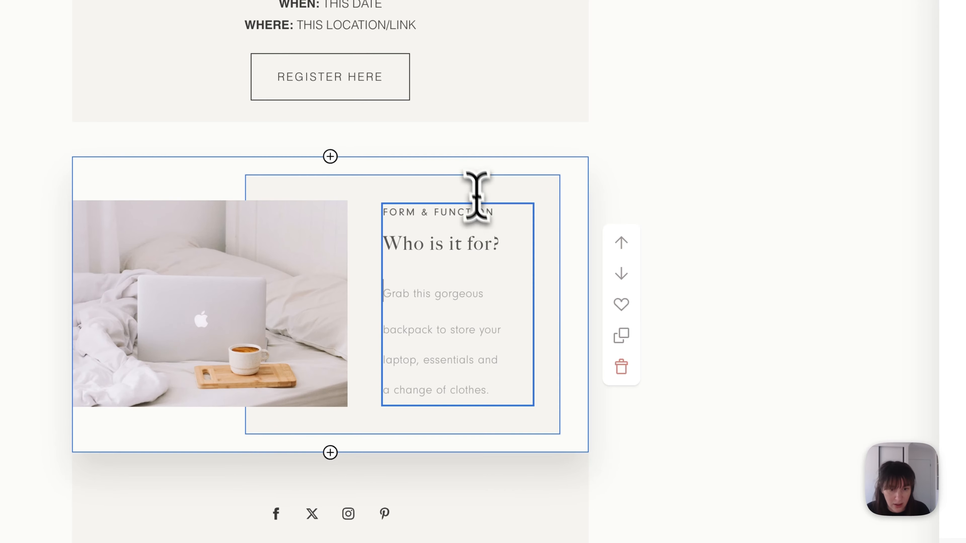
left_click_drag(440, 212, 473, 219)
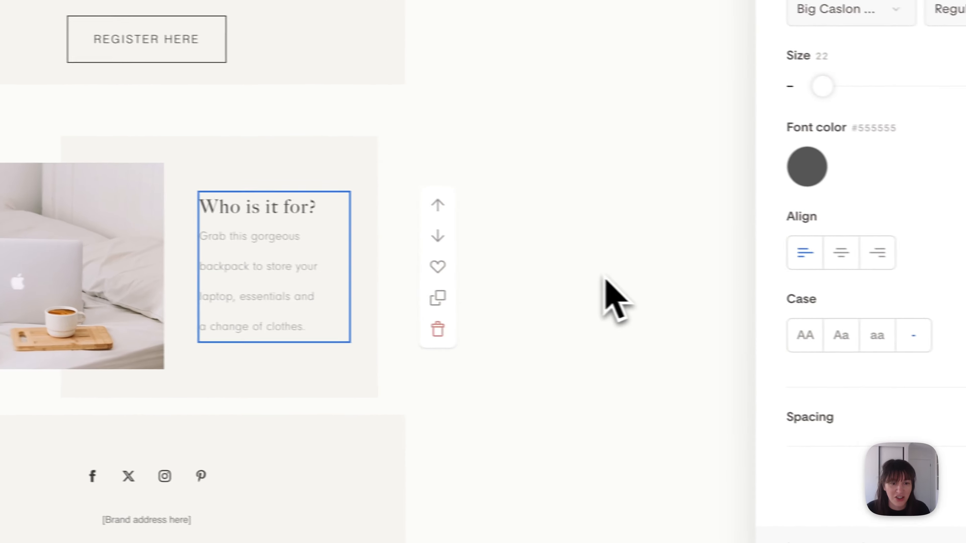
left_click(787, 303)
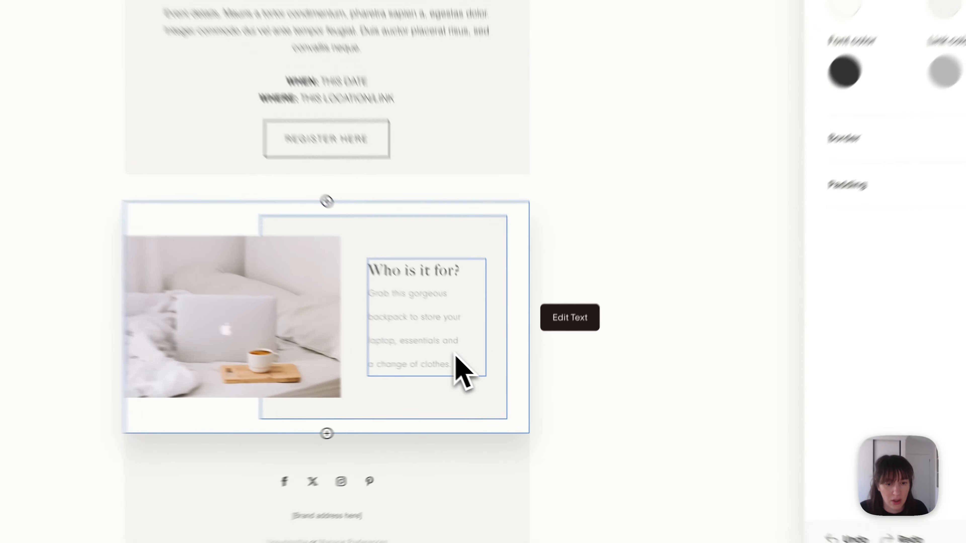
Set the card's body text beneath the heading to font color #383838 and the Helvetica font
left_click_drag(497, 380, 449, 365)
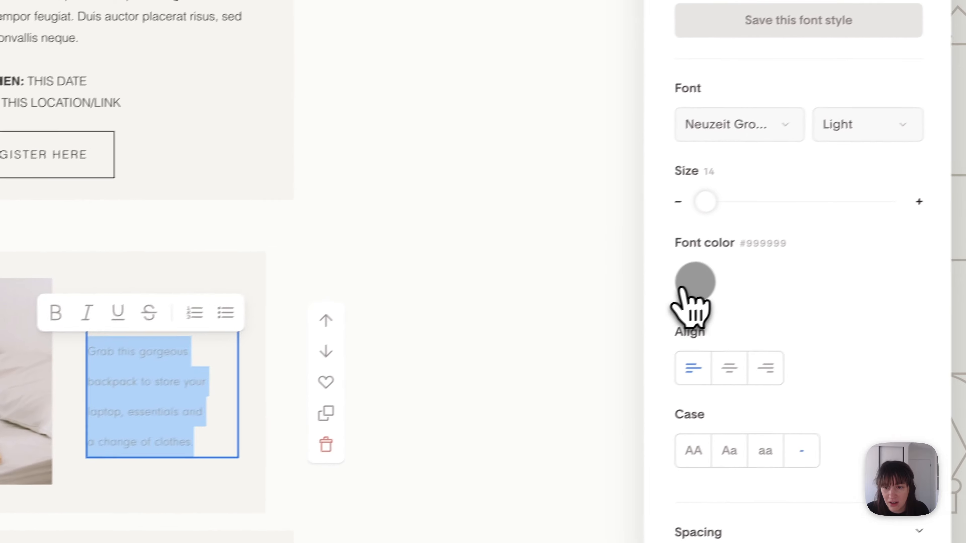
left_click(926, 191)
left_click(869, 117)
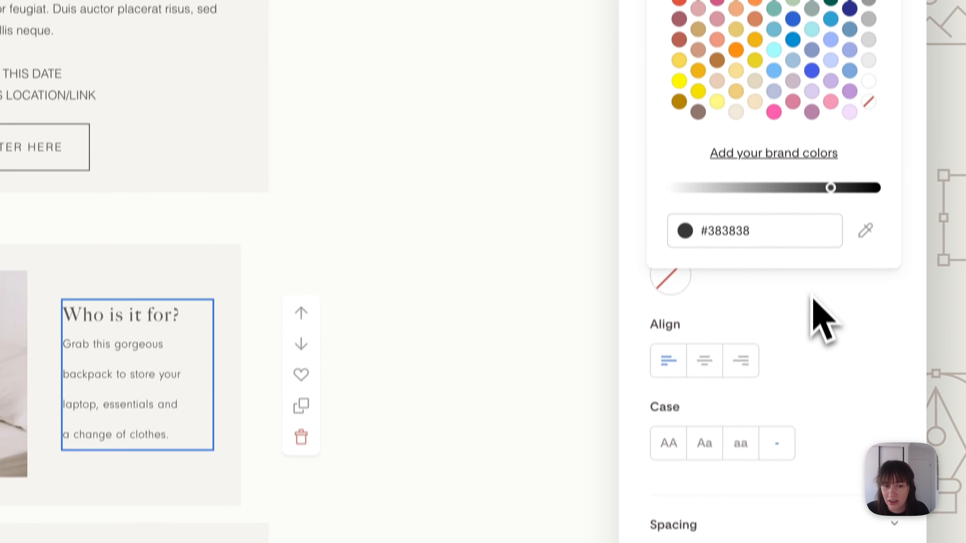
left_click_drag(352, 315, 290, 232)
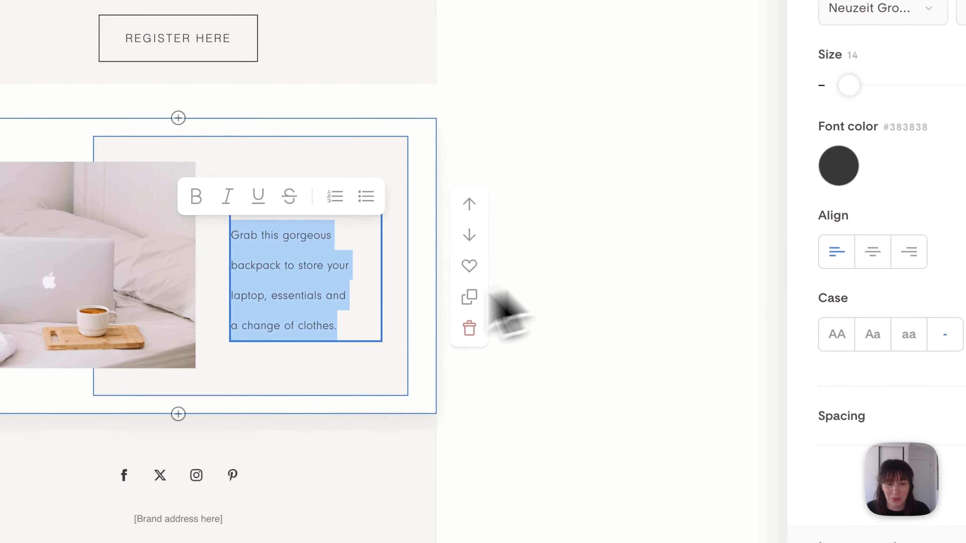
left_click(928, 19)
scroll(733, 323, "up", 10)
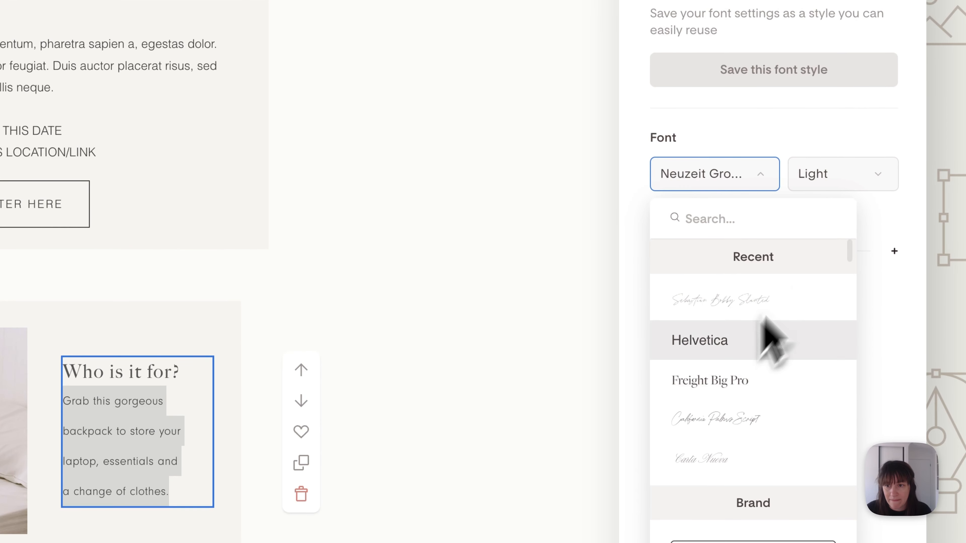
left_click(766, 337)
Reduce the line height of the card's body text to 1.7
left_click_drag(170, 492, 108, 431)
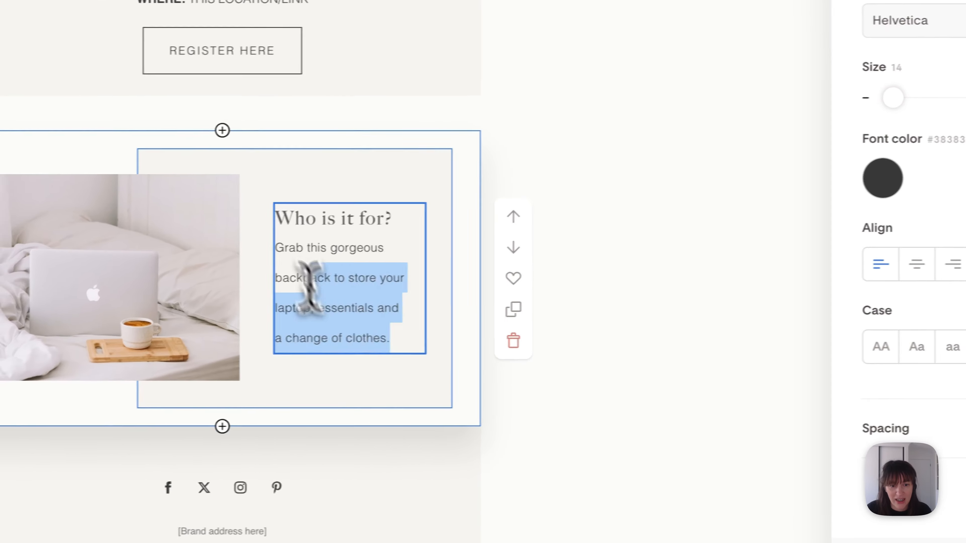
left_click_drag(310, 287, 271, 250)
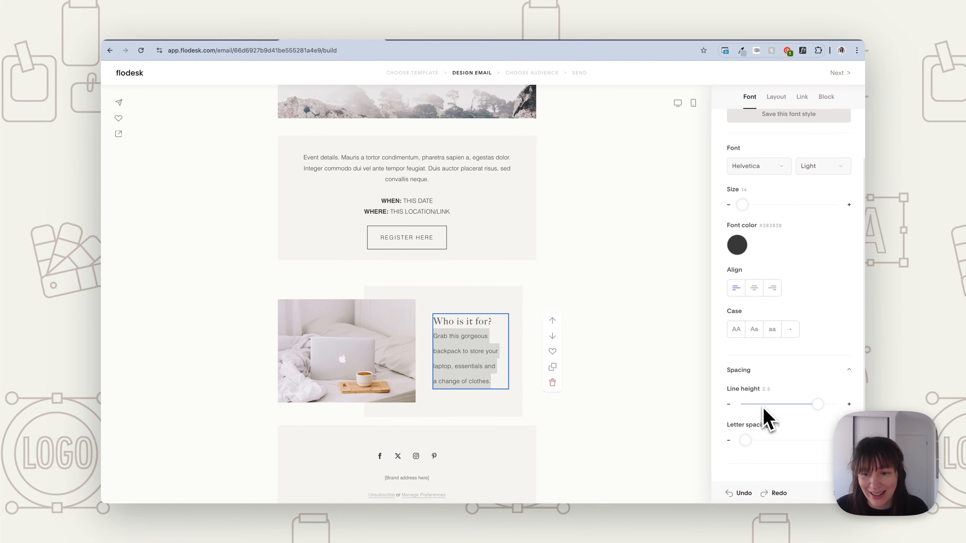
left_click_drag(811, 404, 803, 404)
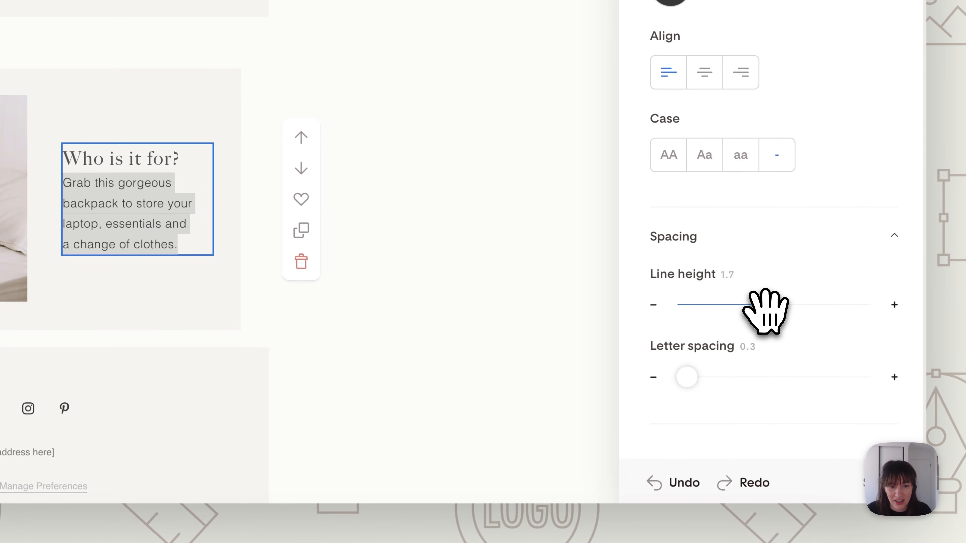
Change the font of the "Who is it for?" heading to Freight Big Pro
left_click(198, 161)
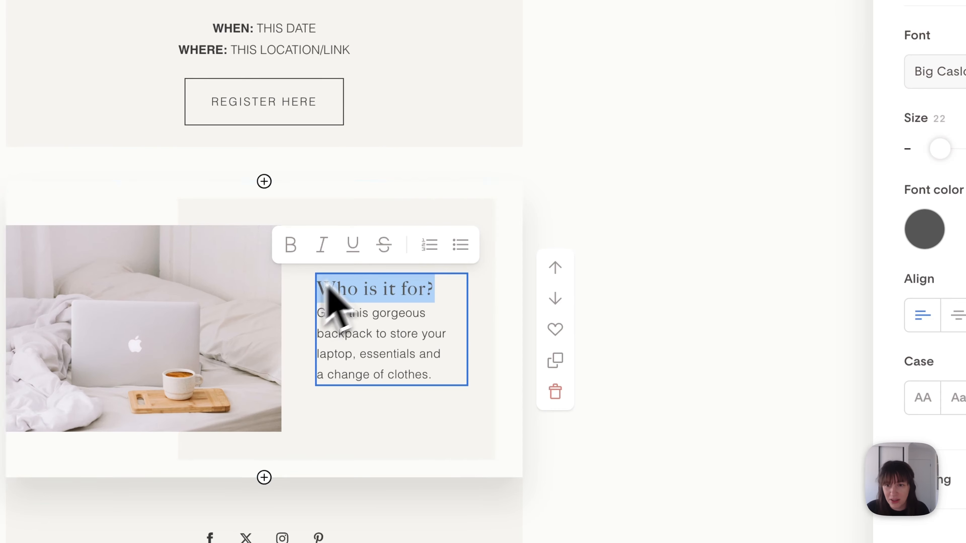
left_click(943, 71)
scroll(962, 213, "down", 10)
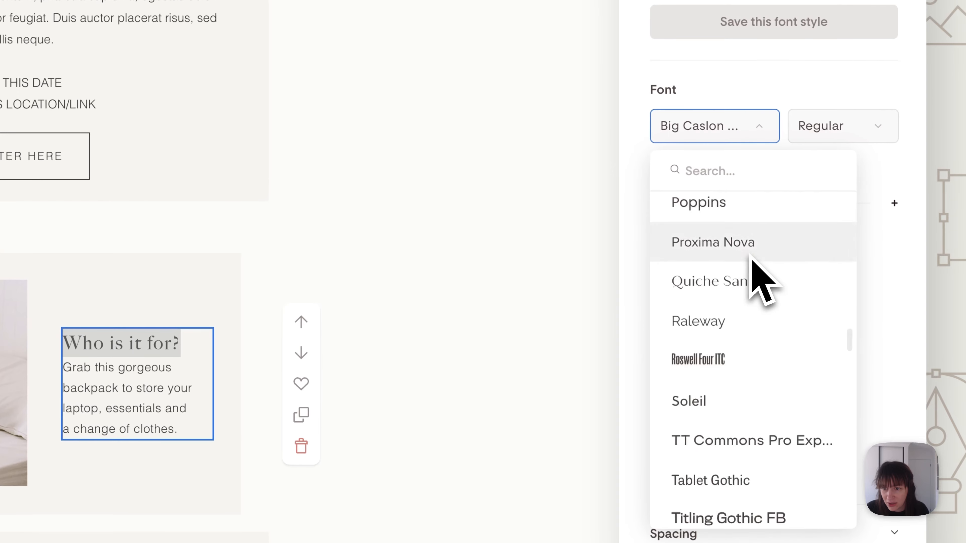
scroll(750, 257, "up", 10)
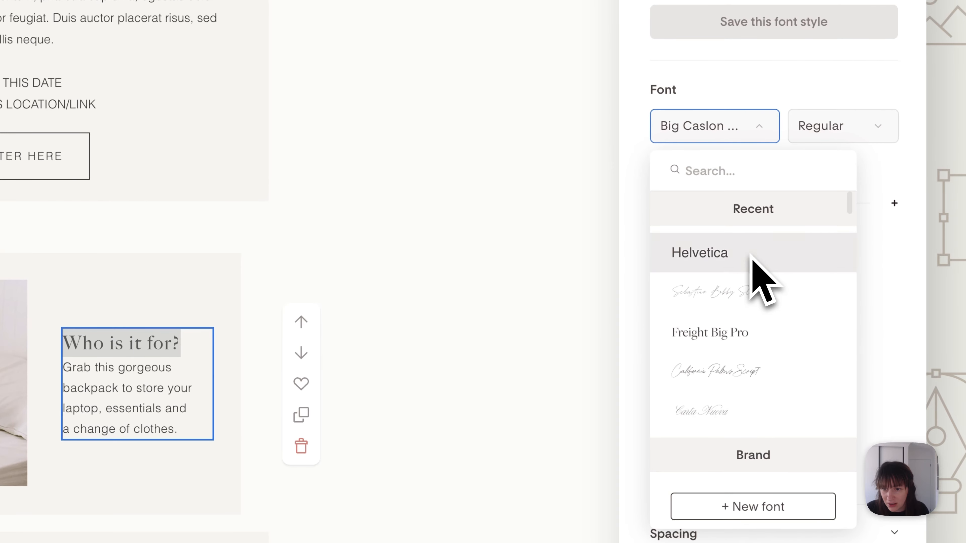
left_click(732, 332)
left_click_drag(179, 344, 64, 345)
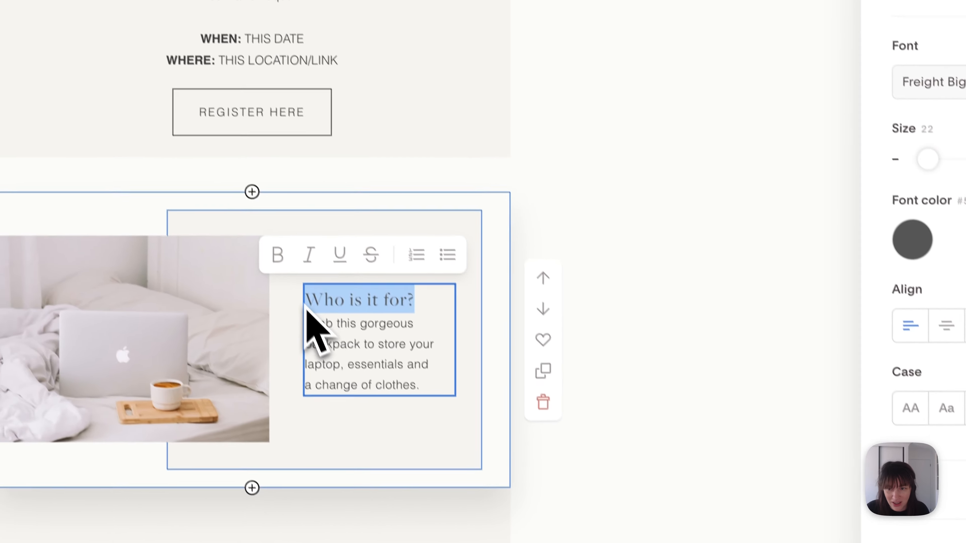
Set the "Who is it for?" heading to font color #383838 and increase its size to 42
left_click(897, 207)
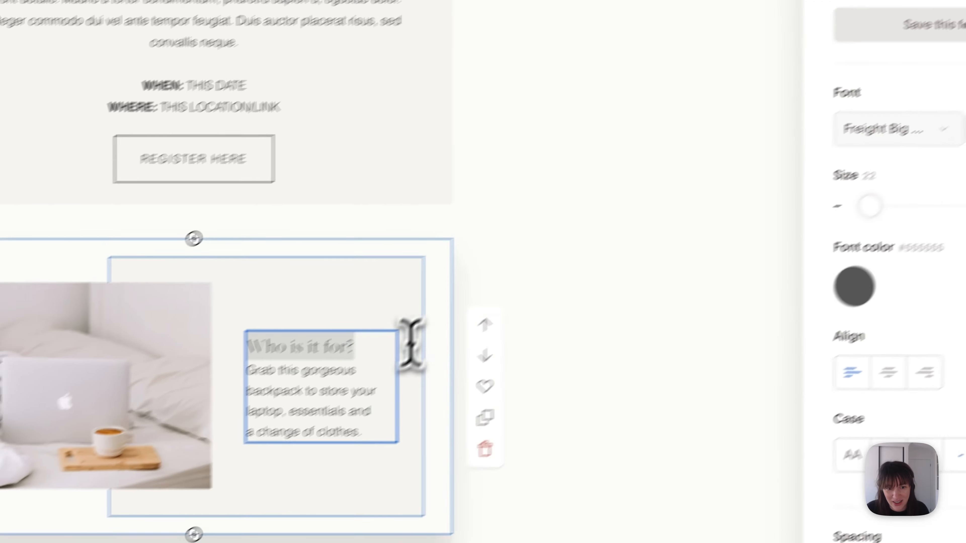
left_click_drag(368, 347, 248, 345)
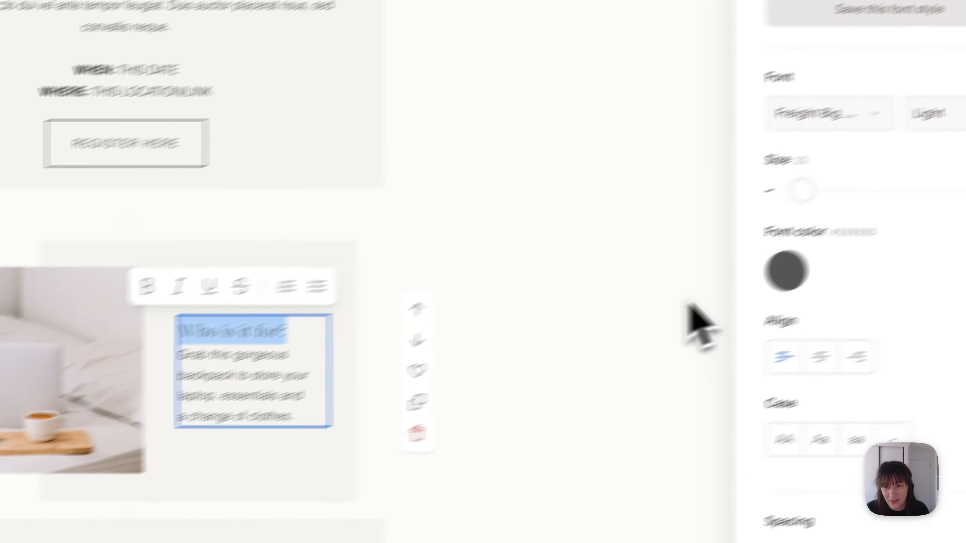
left_click(786, 270)
left_click(866, 152)
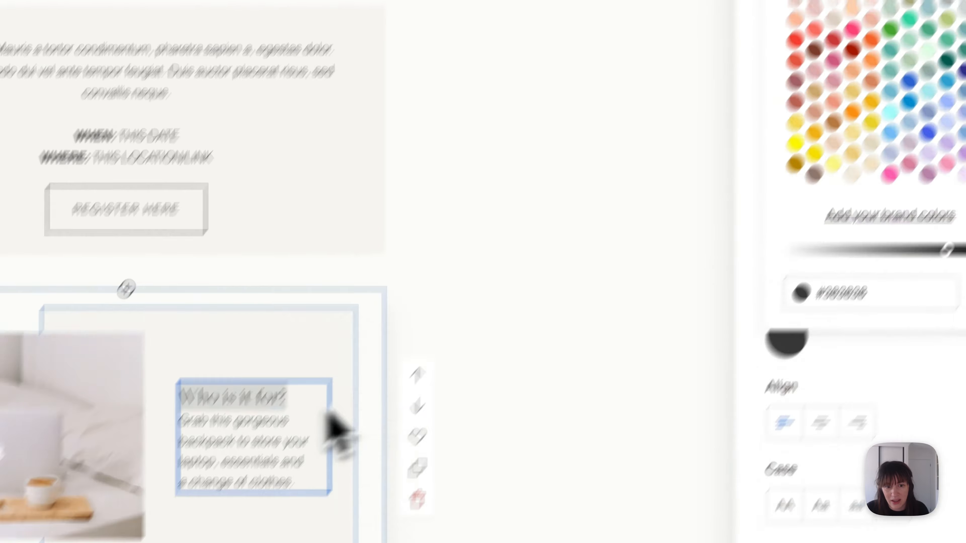
left_click(918, 422)
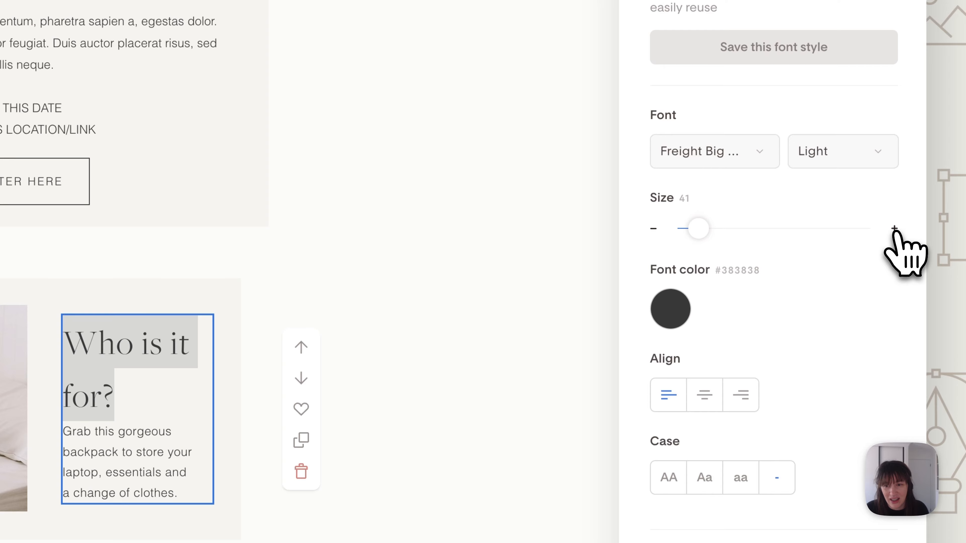
Reduce the line height of the "Who is it for?" heading so its two lines sit closer together
left_click_drag(116, 400, 64, 334)
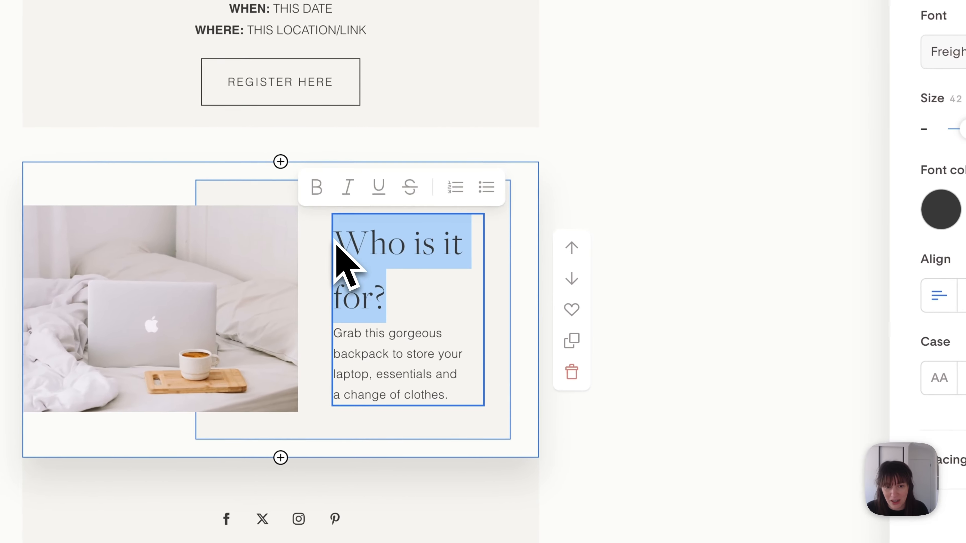
left_click(832, 499)
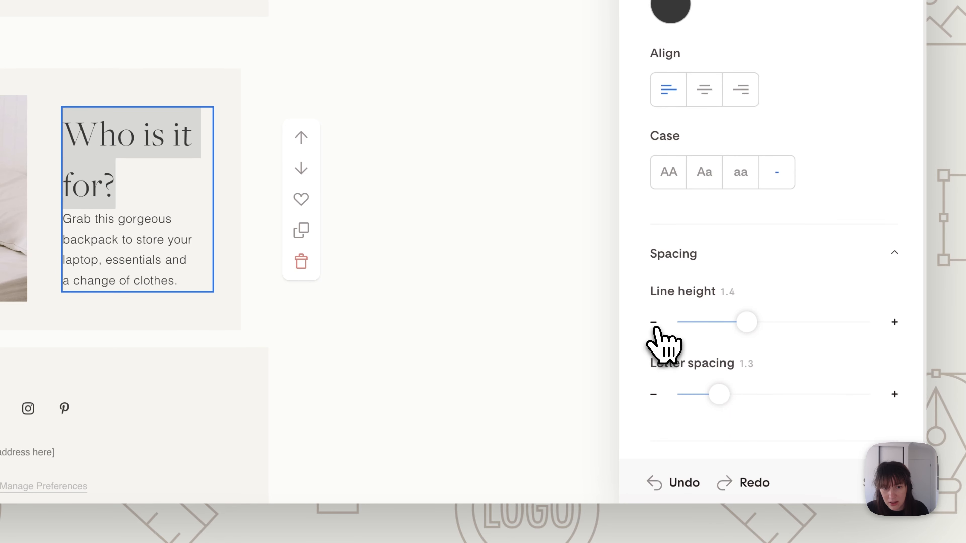
left_click(498, 281)
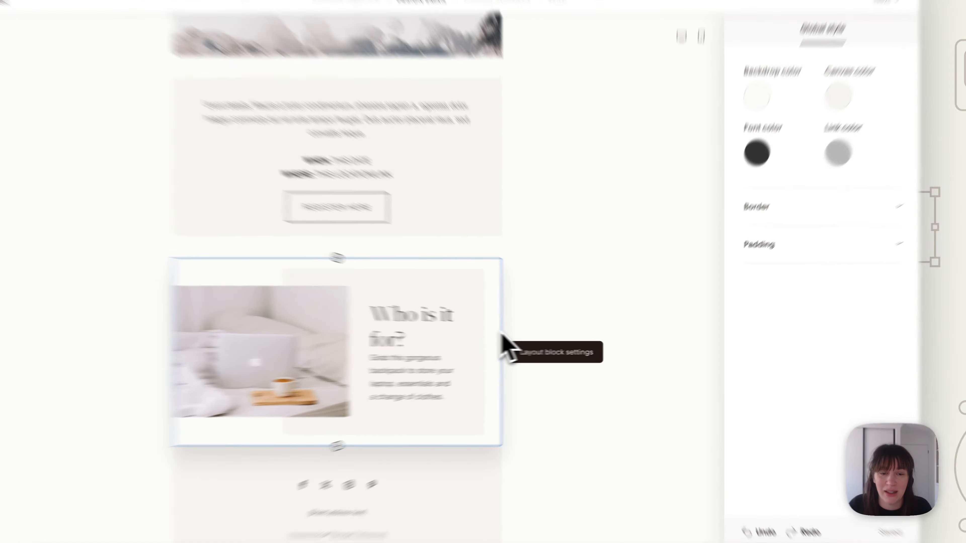
Duplicate the "Who is it for?" layout block and mirror the copy so its image is on the right of the text
left_click(537, 338)
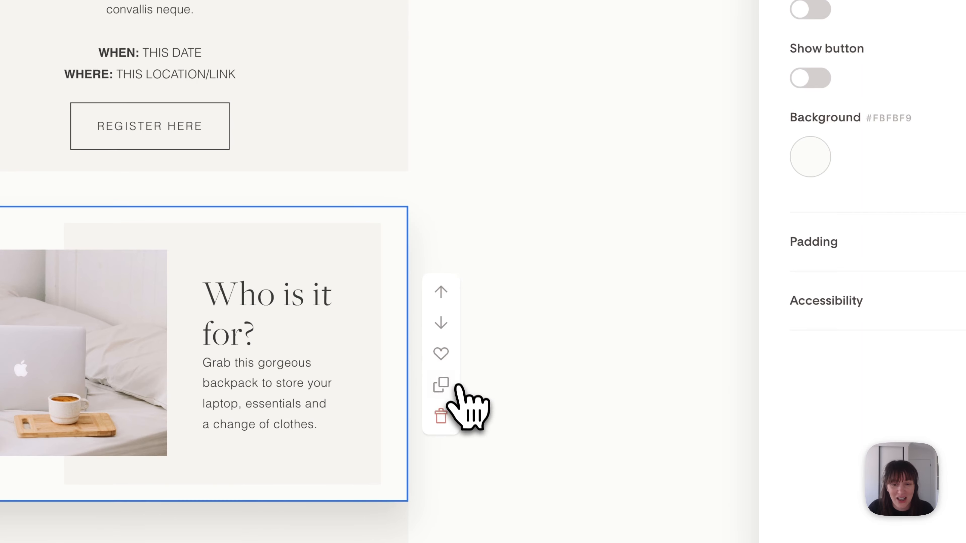
left_click(440, 386)
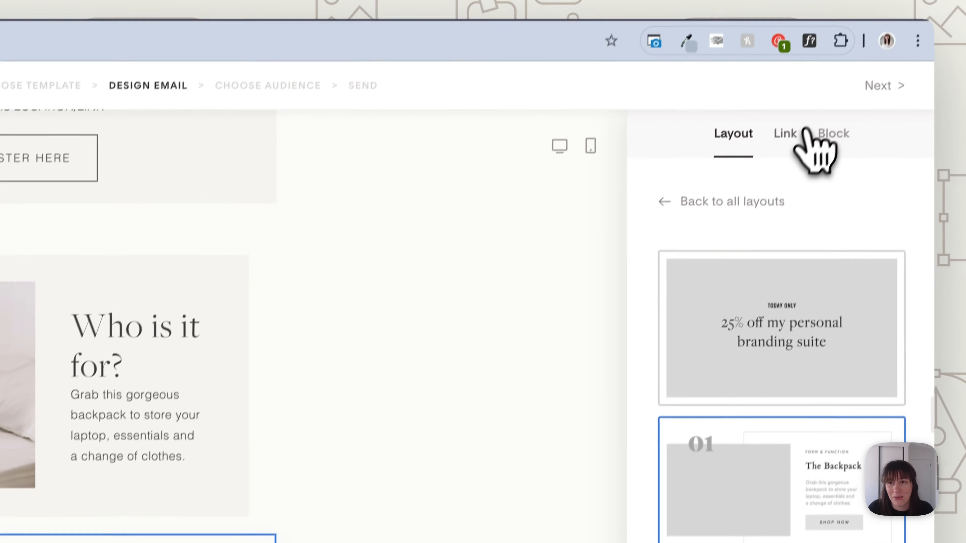
left_click(826, 134)
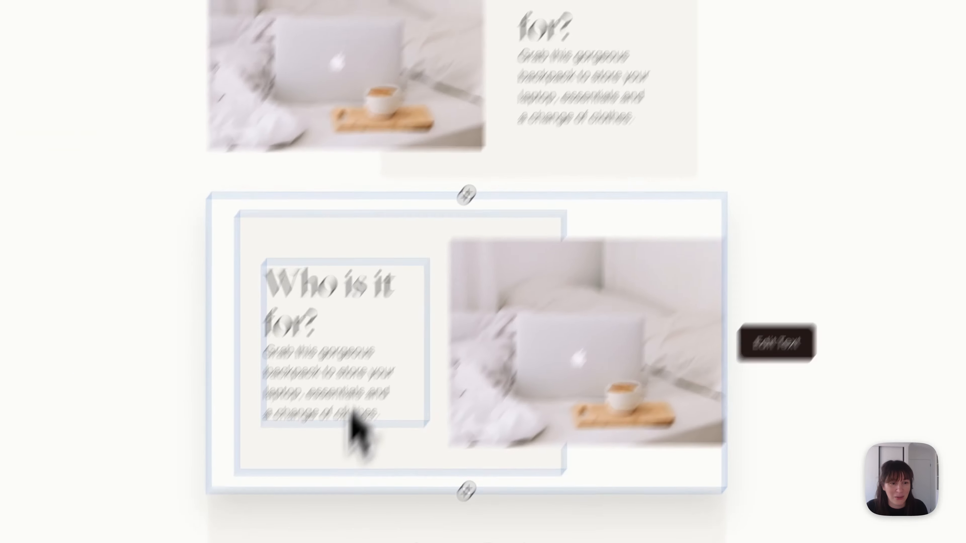
left_click(5, 337)
Change the copied layout's heading to "What is happening?" and add a blank line between it and the body text
triple_click(405, 226)
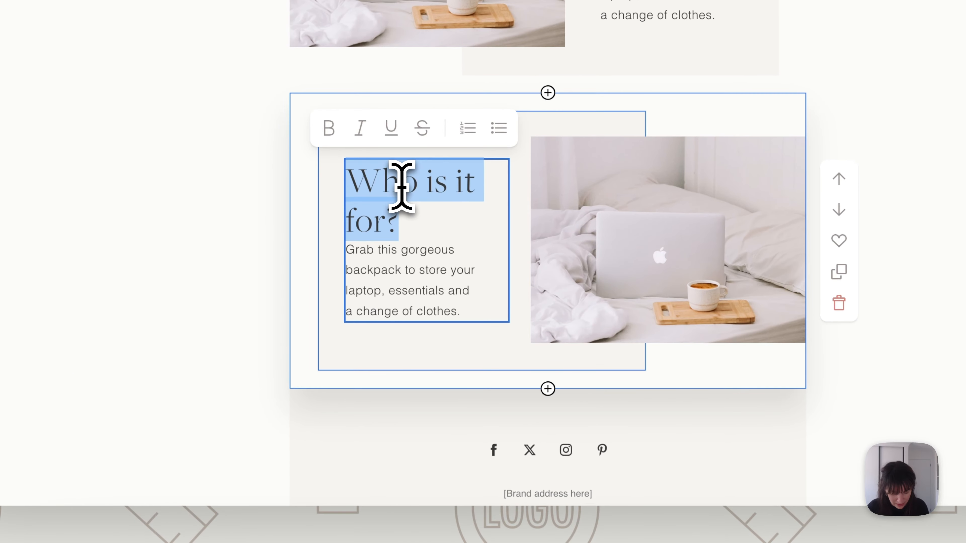
type("Who")
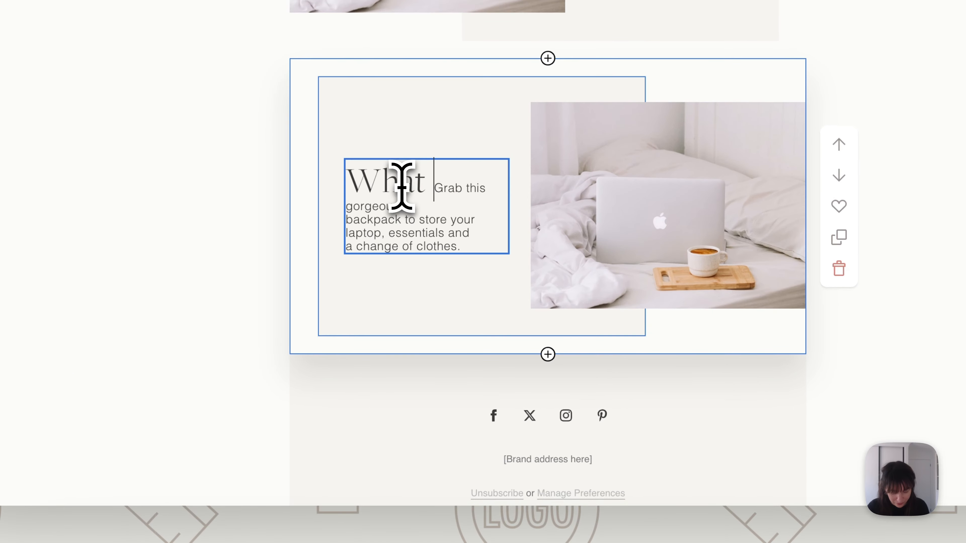
key("ctrl+z")
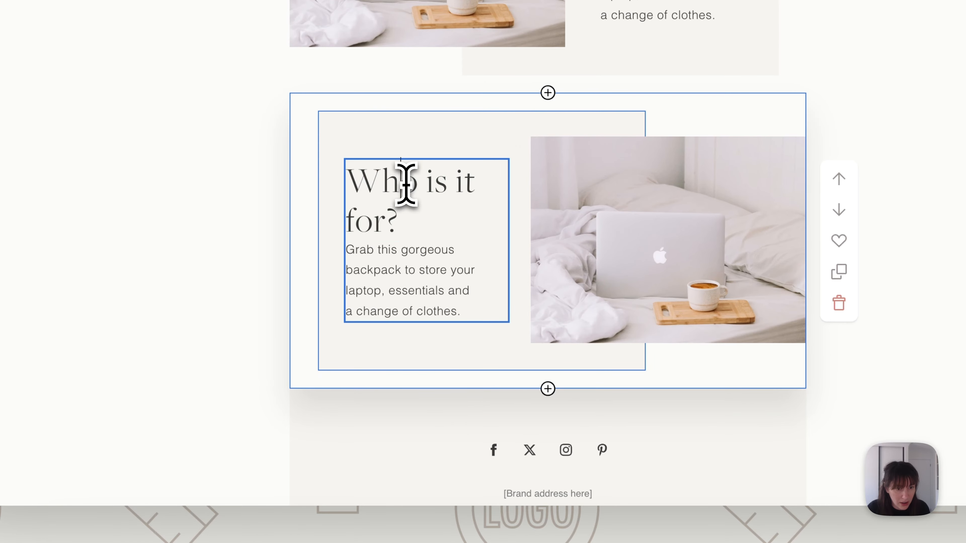
type("i")
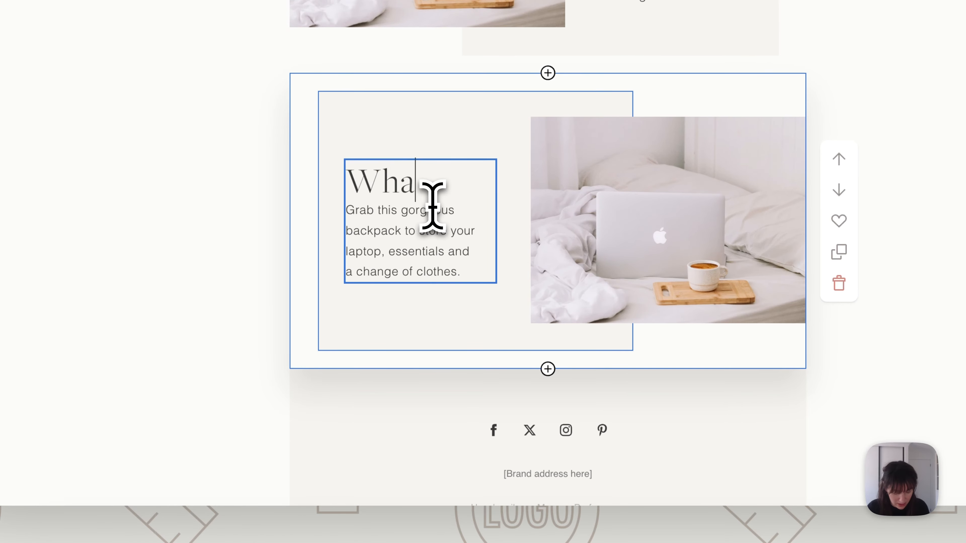
type("s happening?")
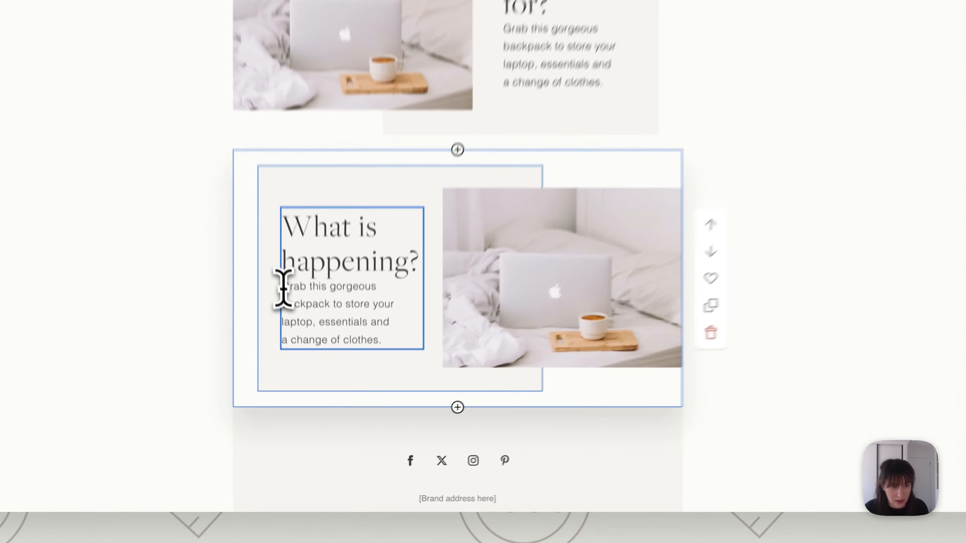
left_click(306, 374)
key("Return")
Try the portrait and landscape shapes on the "What is happening?" image and set it to the square shape
left_click(613, 392)
left_click(360, 352)
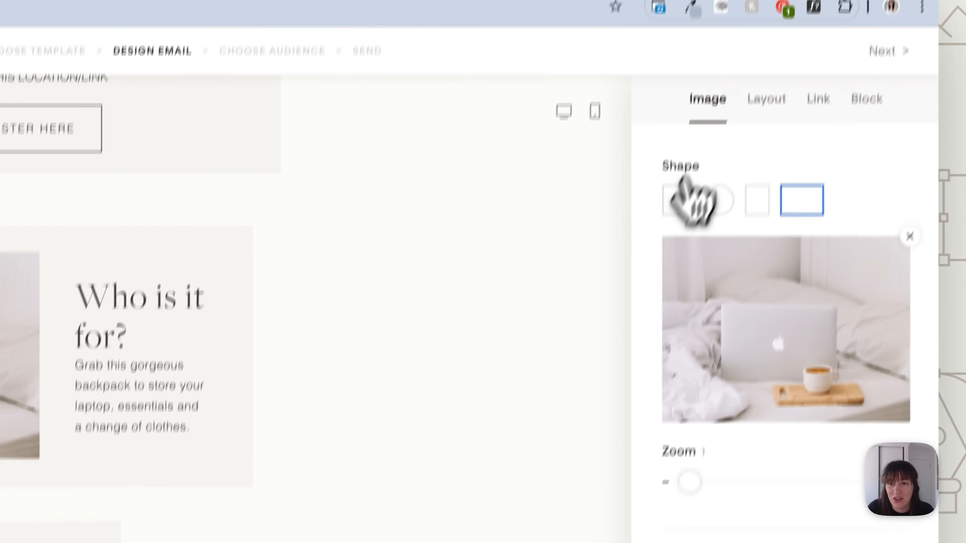
left_click(686, 274)
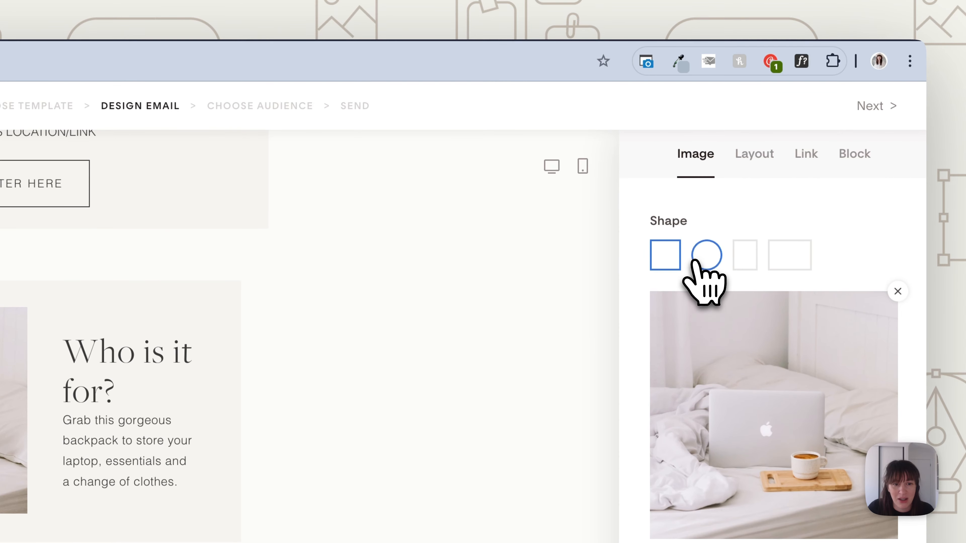
left_click(750, 262)
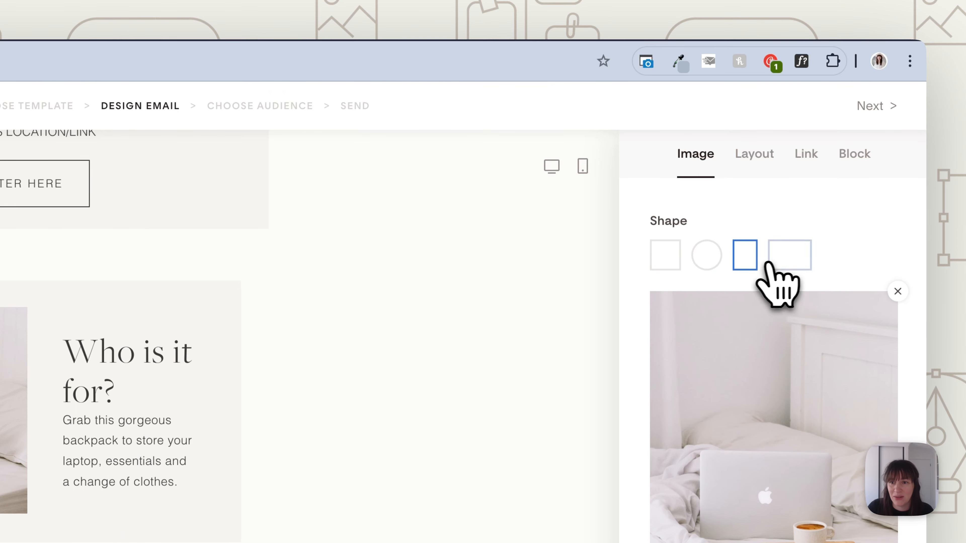
left_click(785, 263)
left_click(655, 263)
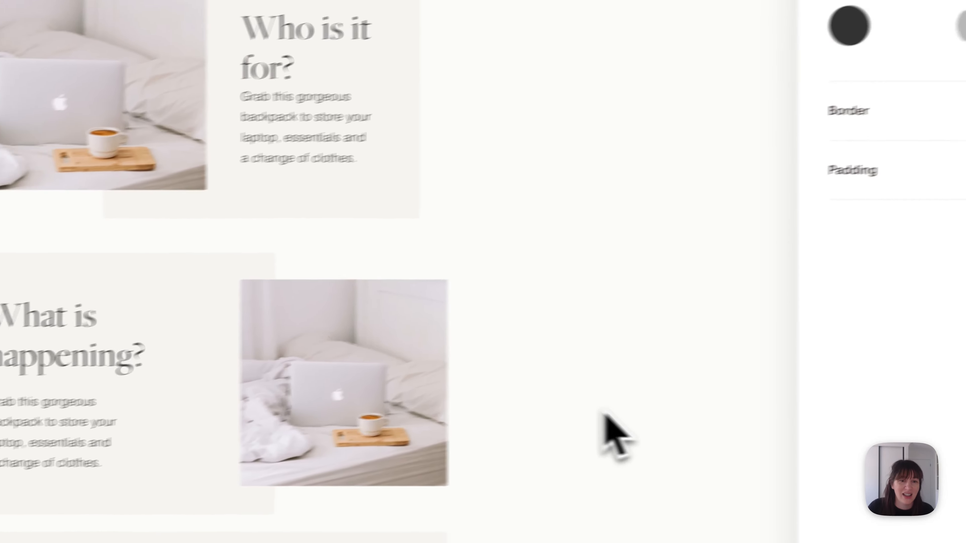
Replace the laptop photo in the "What is happening?" section with the photo of a coffee glass and spoons
scroll(527, 165, "up", 7)
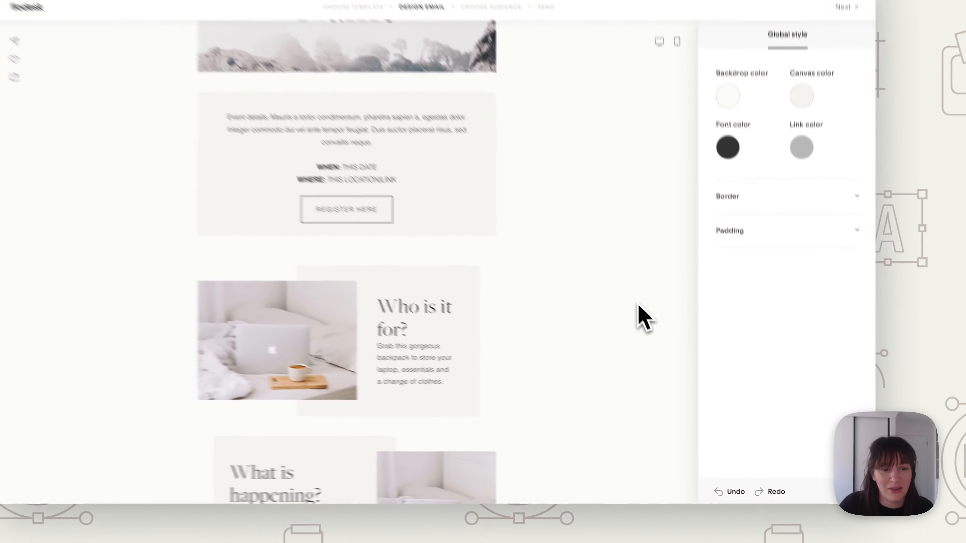
scroll(527, 164, "down", 8)
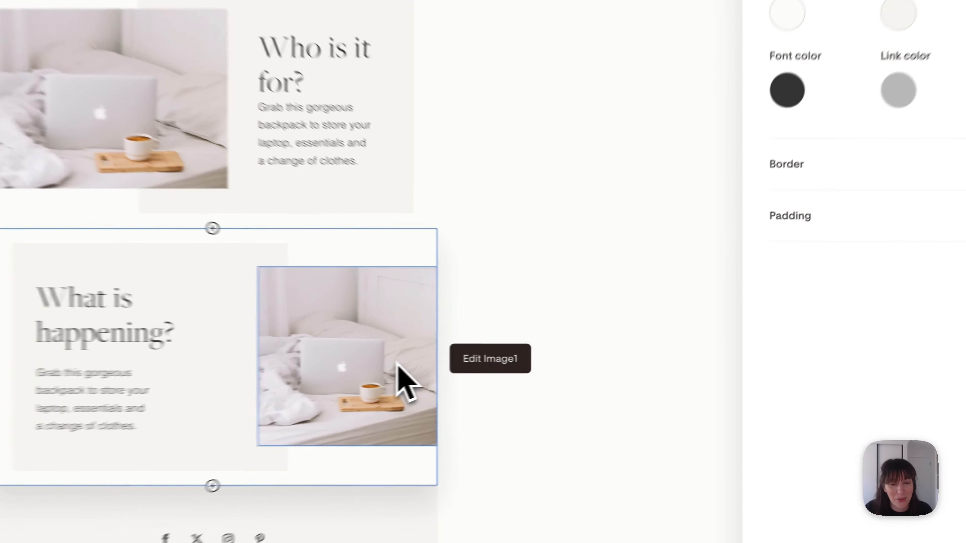
left_click(515, 359)
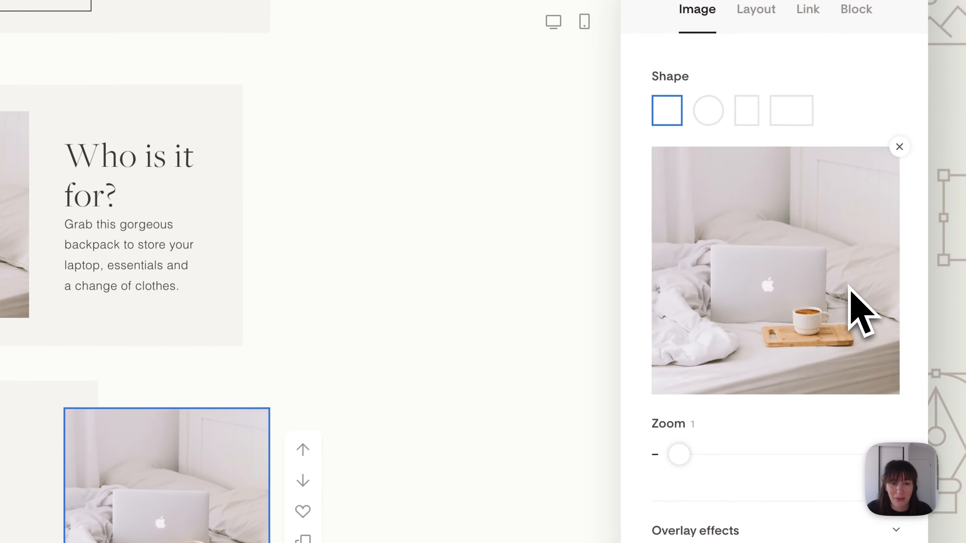
left_click(899, 147)
left_click(765, 247)
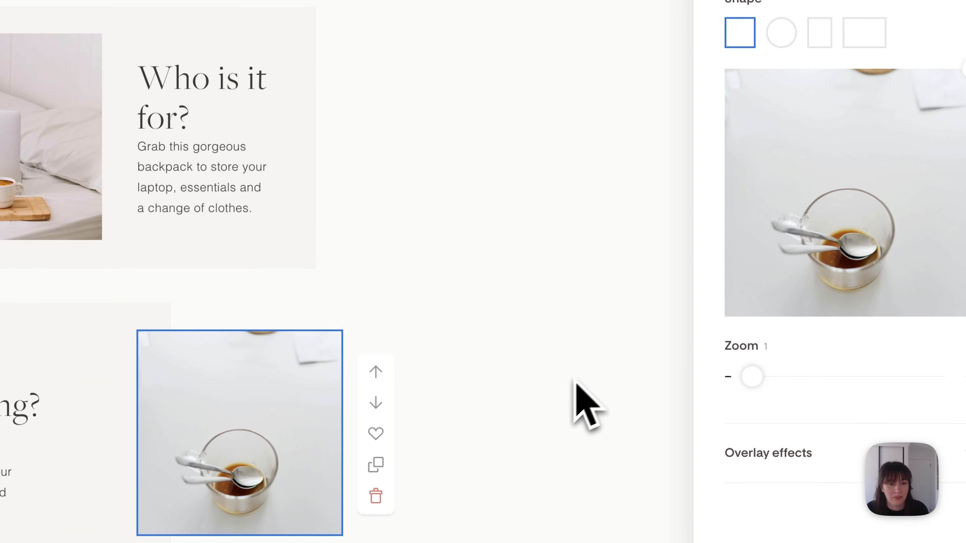
left_click(493, 440)
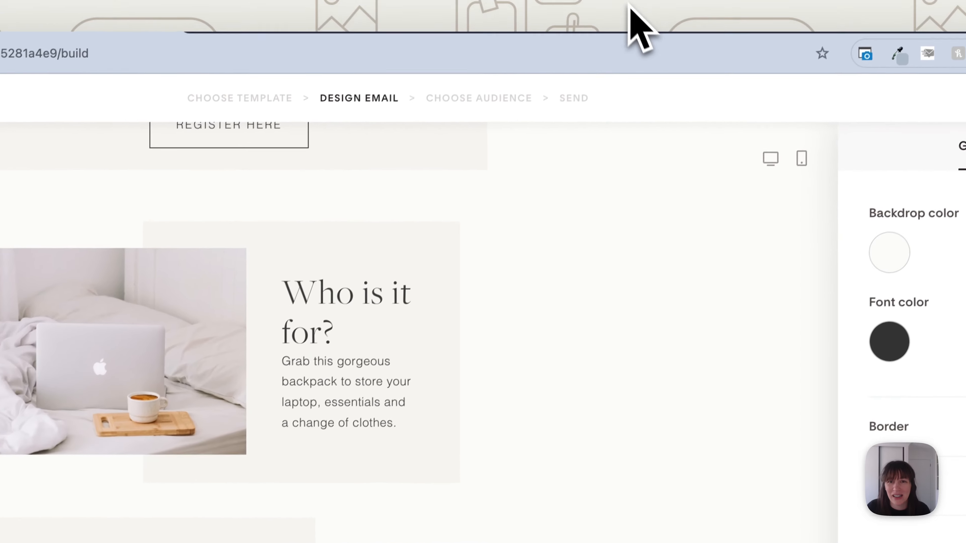
Switch to the Canva template to examine its section layout and return to the Flodesk email
left_click(630, 8)
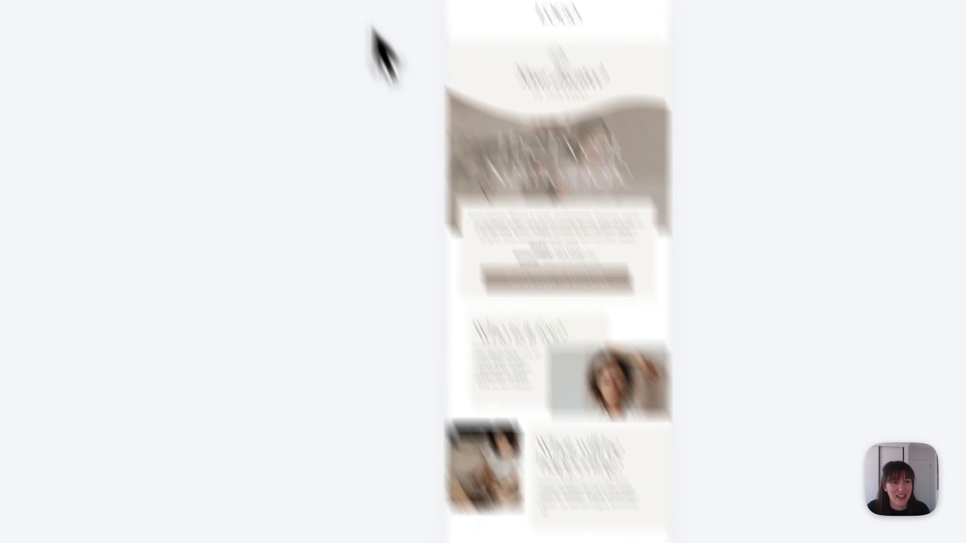
left_click(340, 6)
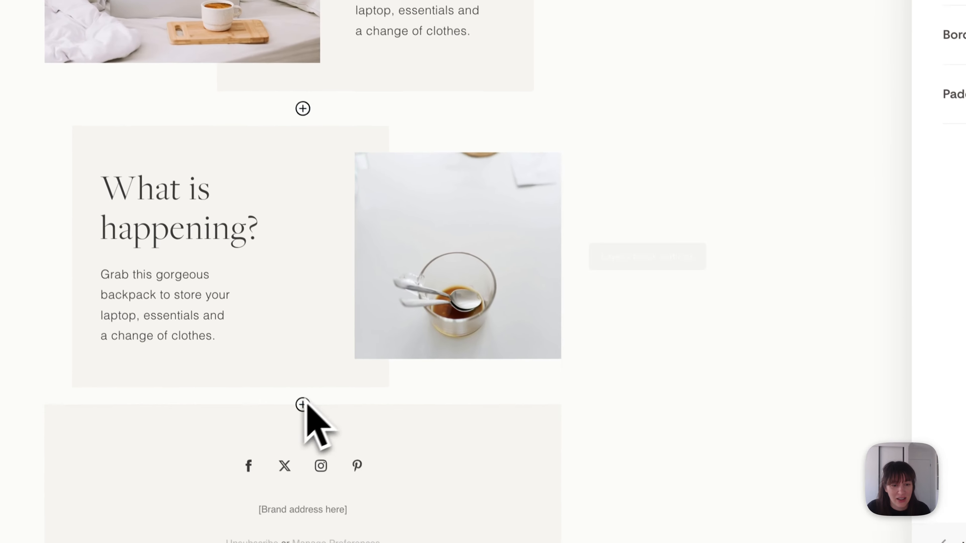
Duplicate the event details text block and move the copy below the "What is happening?" section, above the footer
scroll(452, 266, "up", 10)
scroll(460, 240, "down", 4)
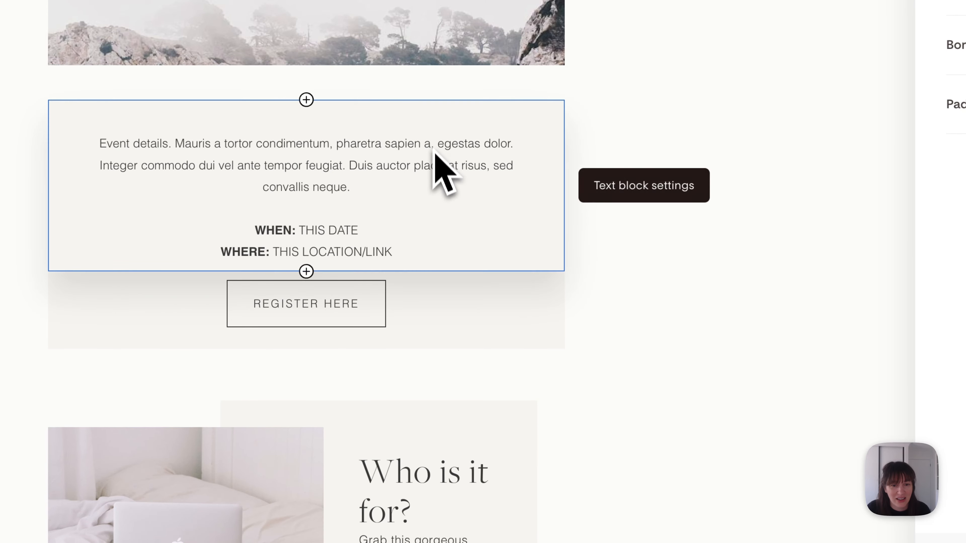
left_click(461, 161)
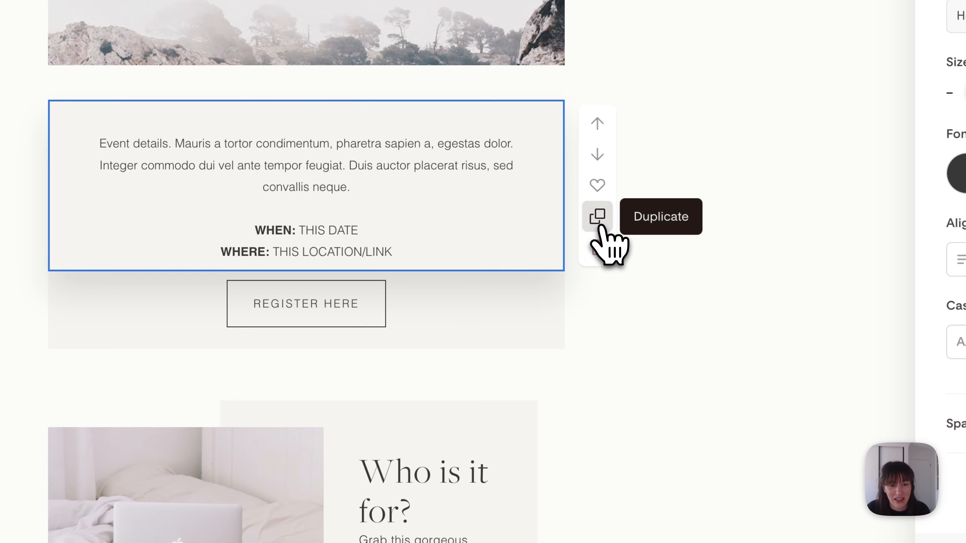
left_click(601, 227)
left_click_drag(431, 337, 576, 396)
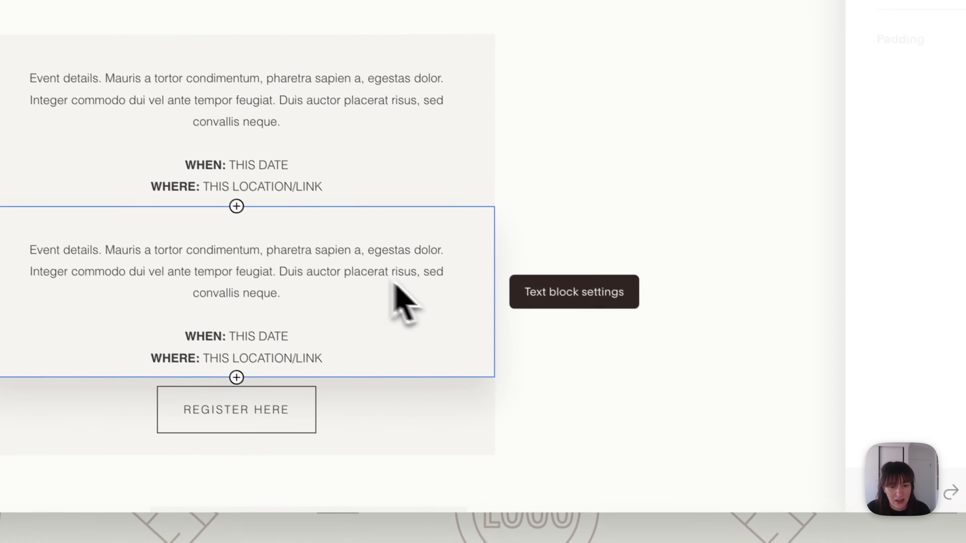
left_click_drag(395, 284, 453, 259)
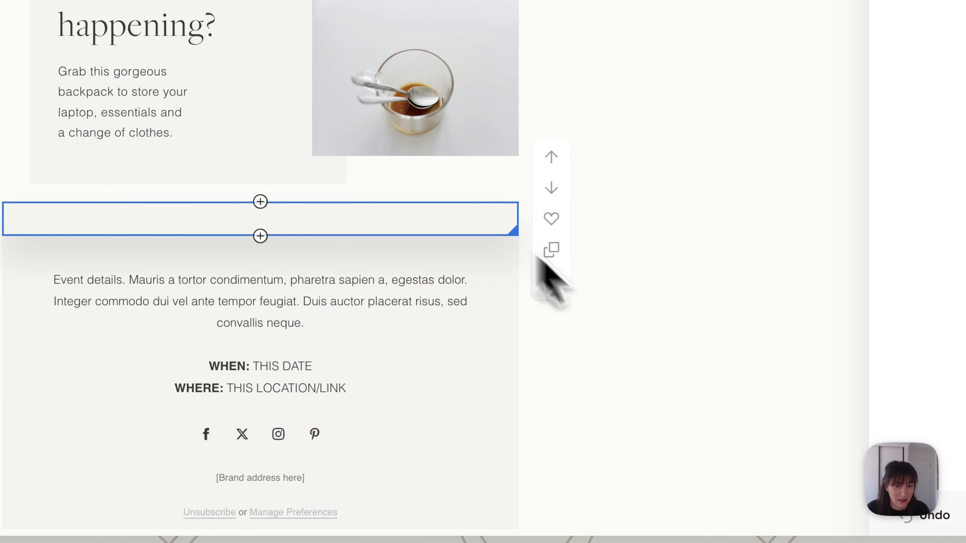
Delete the spacer above the copied event details block and remove the WHEN and WHERE lines from its text
left_click(561, 276)
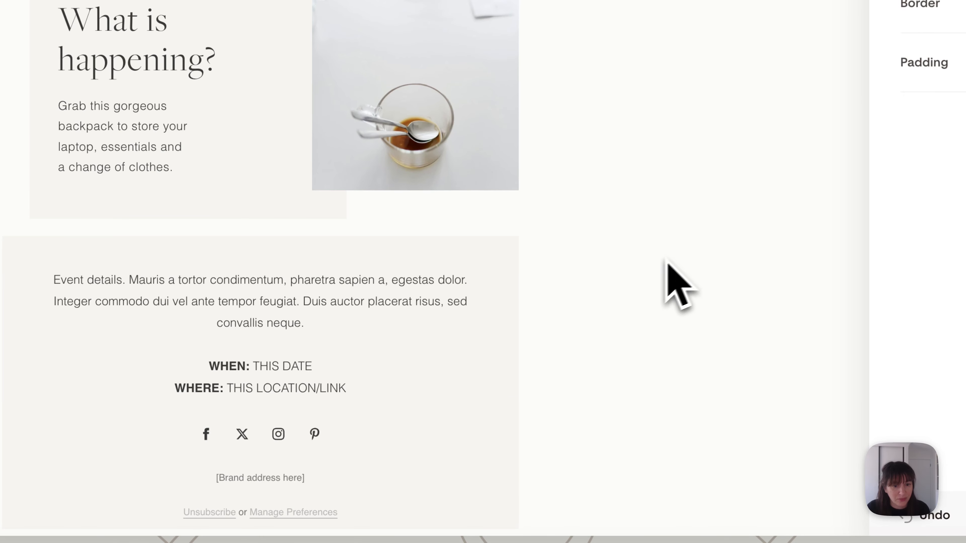
left_click(290, 392)
left_click_drag(337, 384, 215, 360)
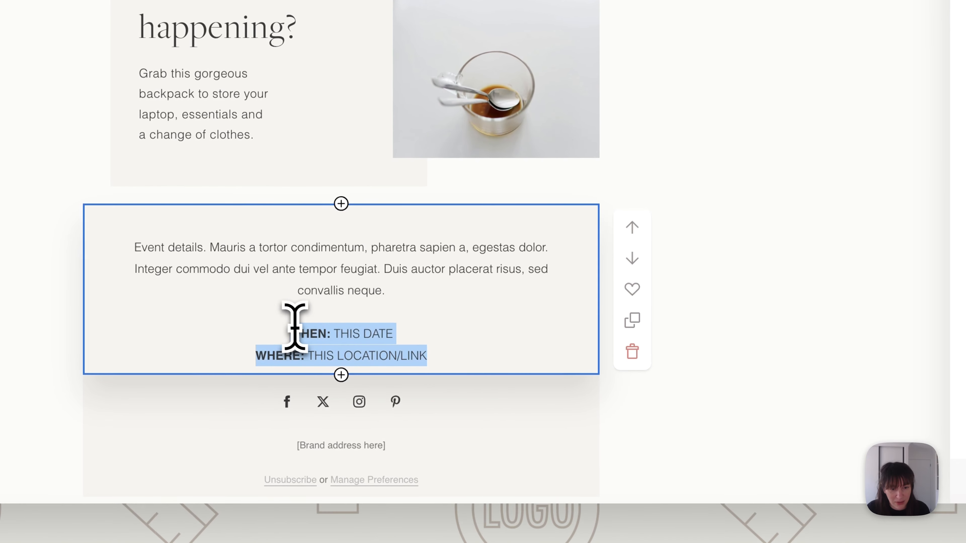
key("BackSpace")
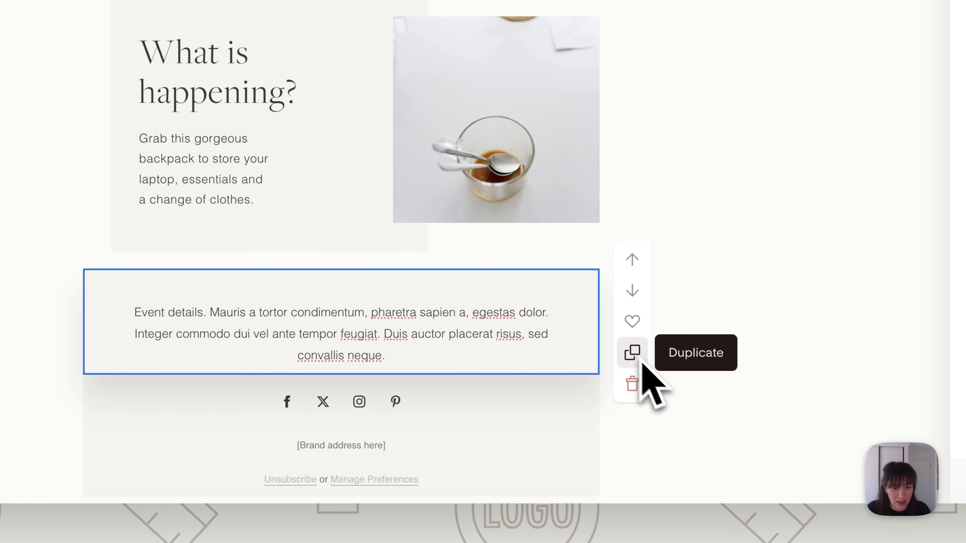
left_click(789, 315)
mouse_move(366, 367)
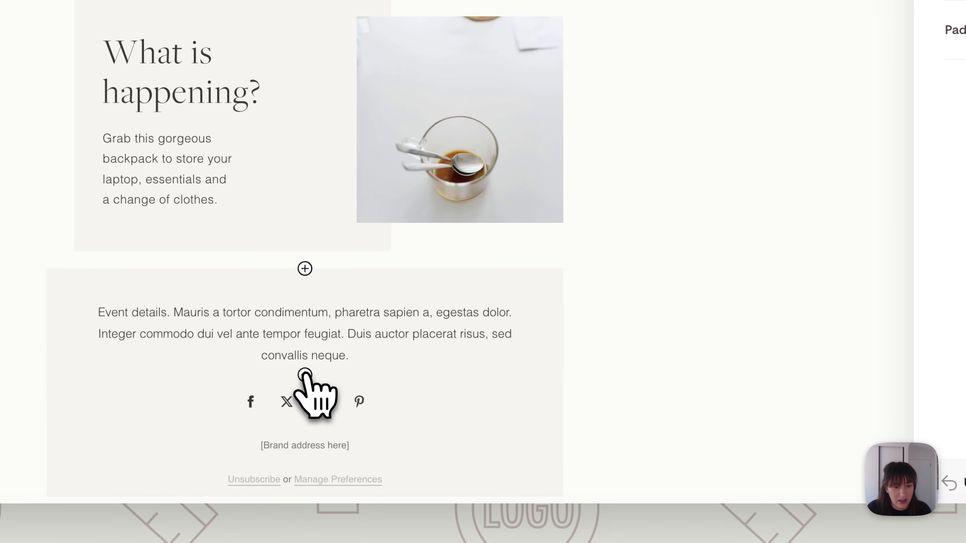
left_click(305, 375)
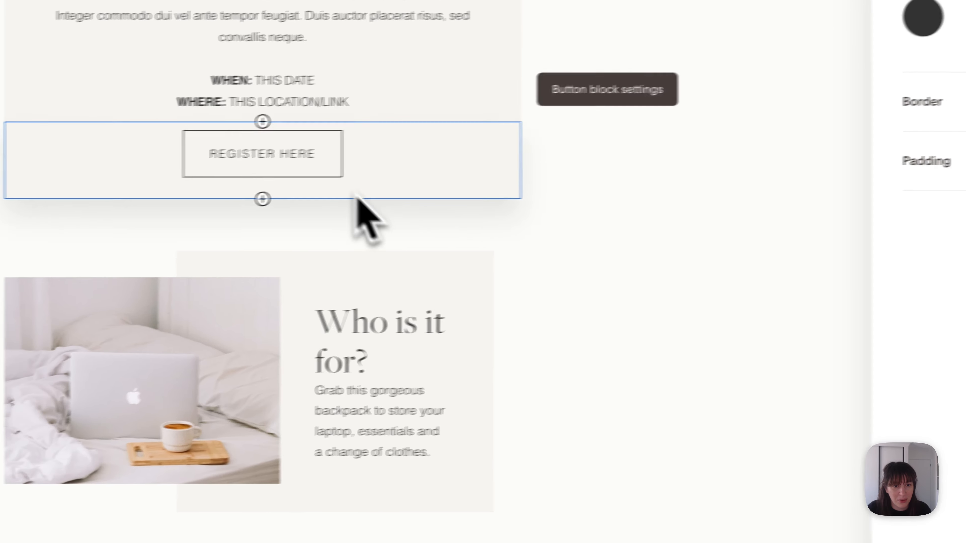
Duplicate the REGISTER HERE button block and move the copy below the closing event details text, above the social icons
left_click(474, 173)
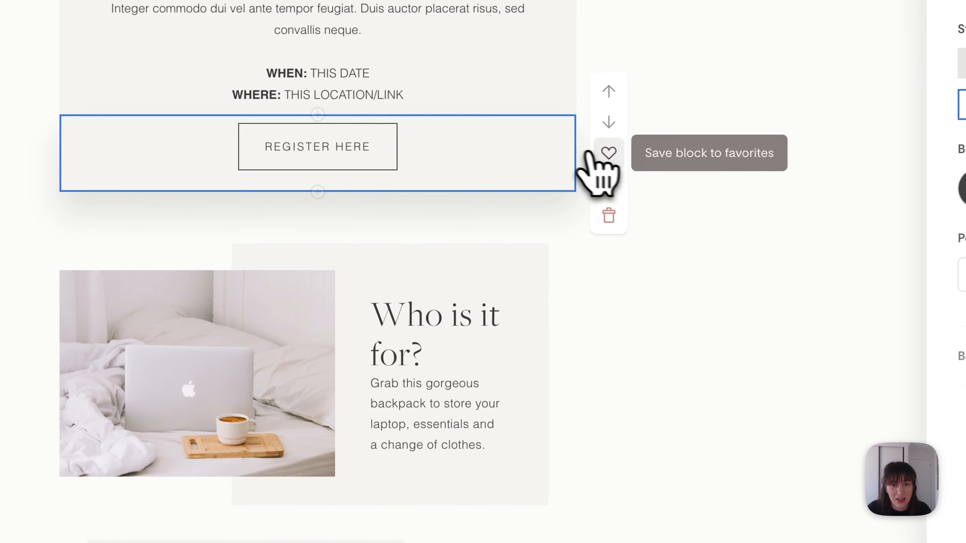
left_click(609, 185)
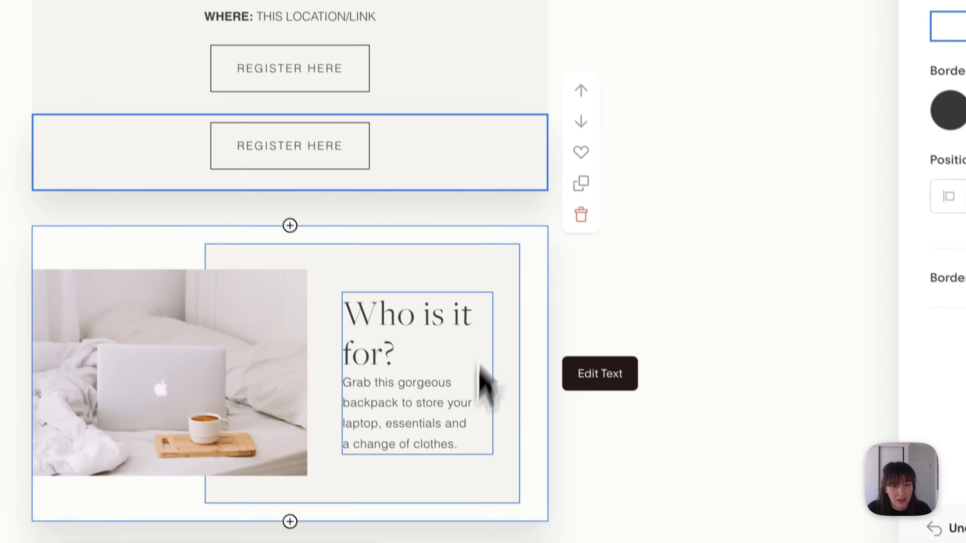
left_click(570, 252)
left_click(455, 237)
left_click_drag(340, 177, 349, 404)
left_click_drag(352, 358, 351, 310)
left_click(588, 352)
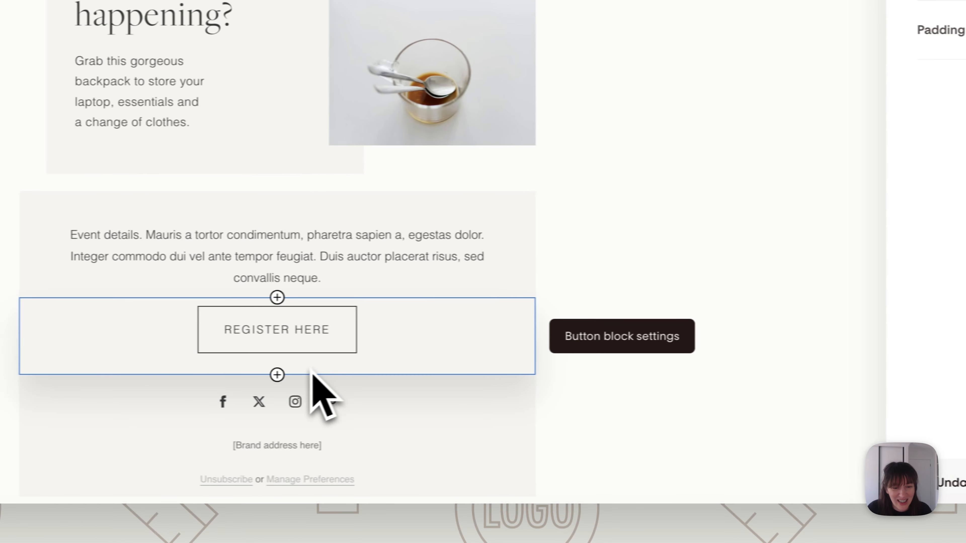
left_click(468, 389)
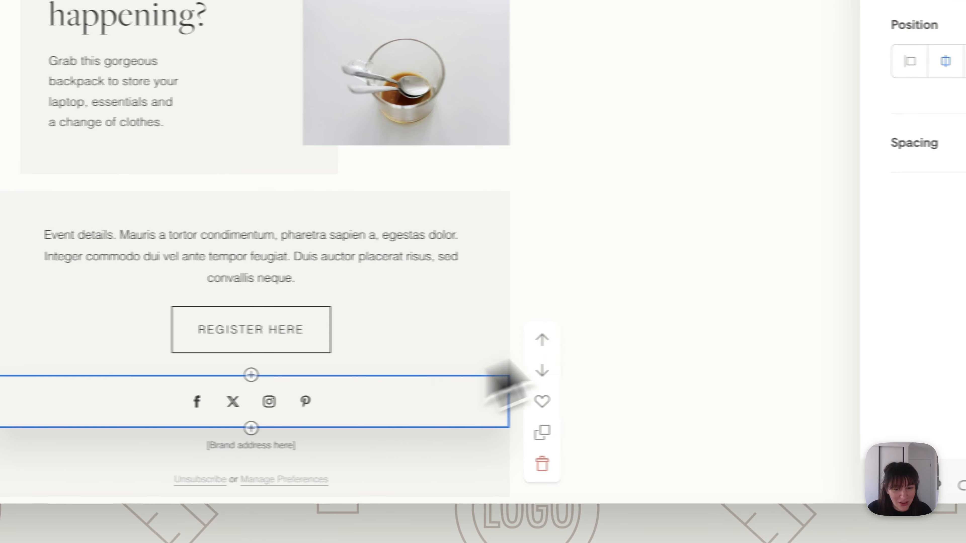
left_click(685, 287)
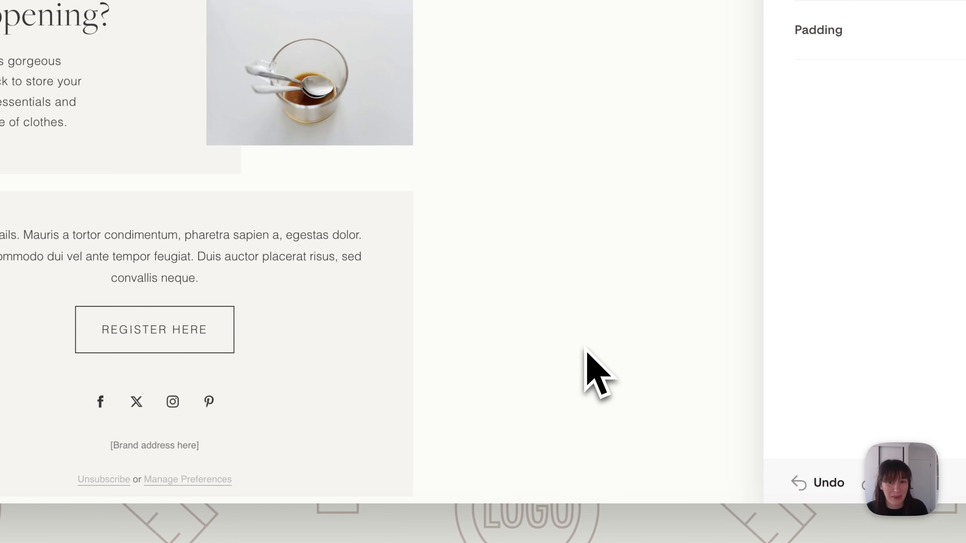
Insert a four-column image block between the lower register button and the social icons and fill it with four lifestyle photos
left_click(155, 375)
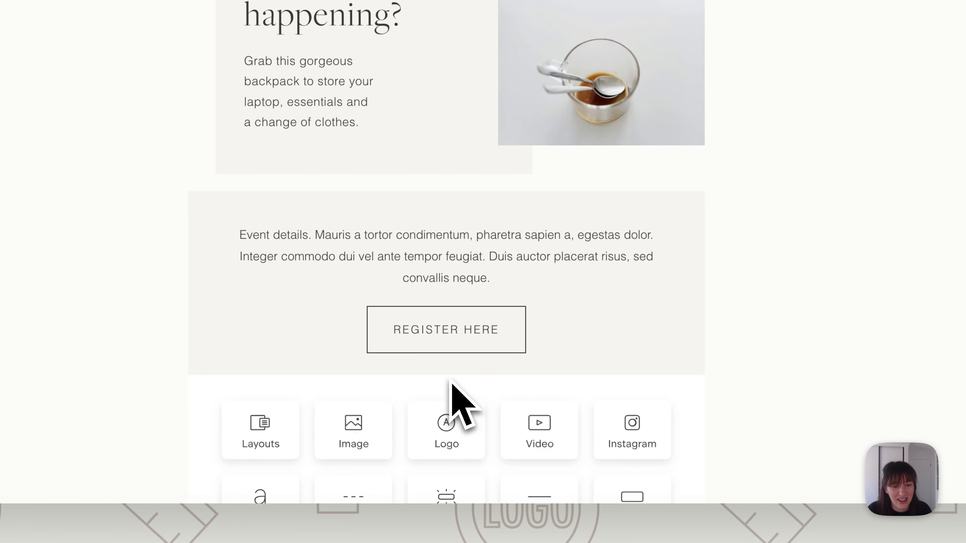
scroll(345, 406, "down", 5)
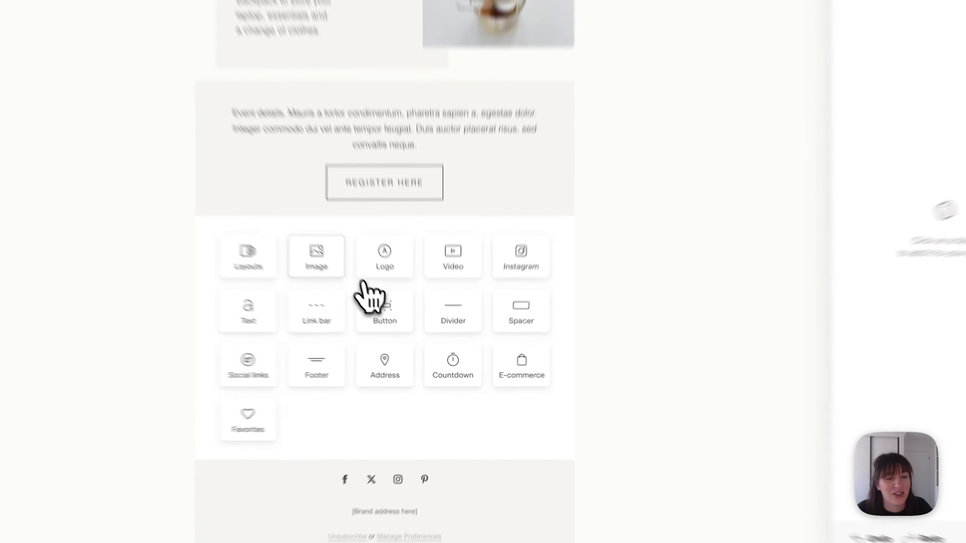
left_click(360, 301)
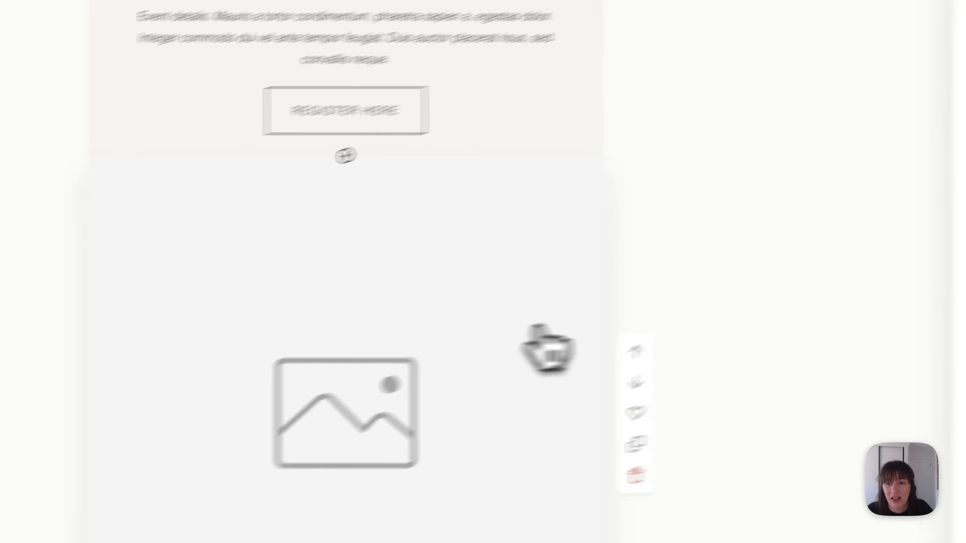
left_click(832, 108)
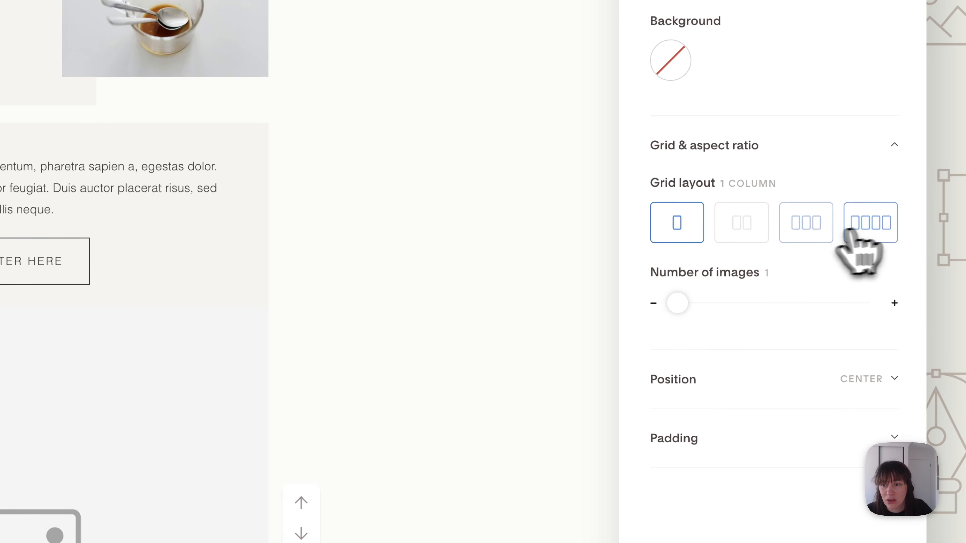
left_click(867, 228)
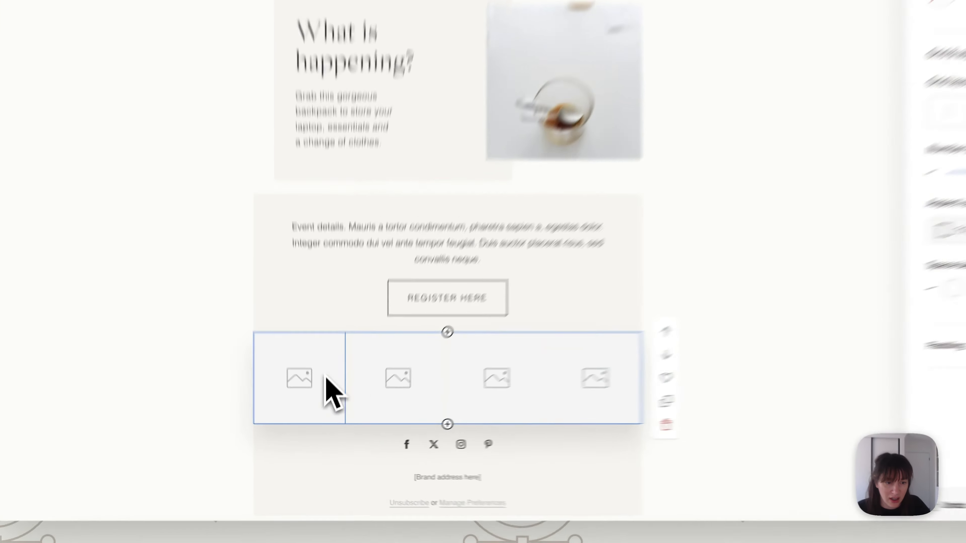
left_click(308, 419)
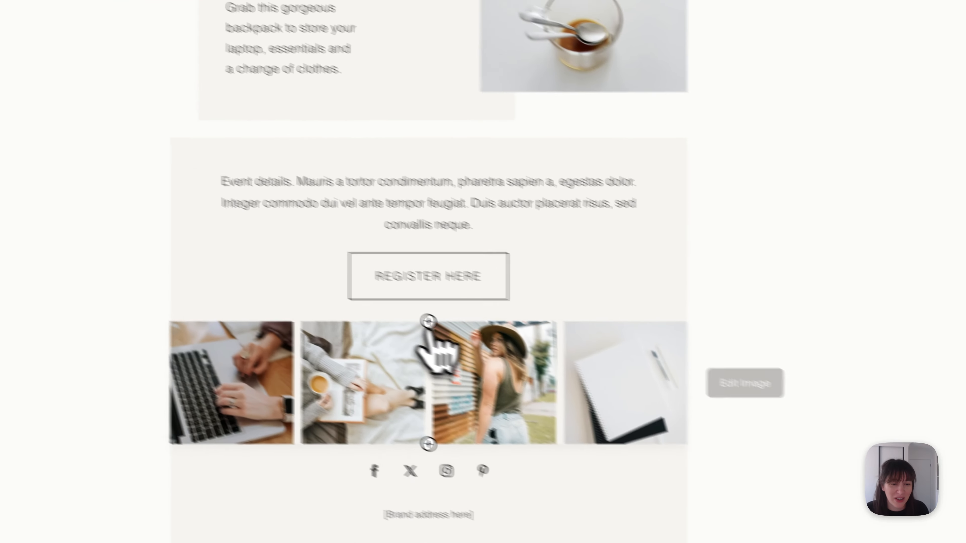
left_click(276, 251)
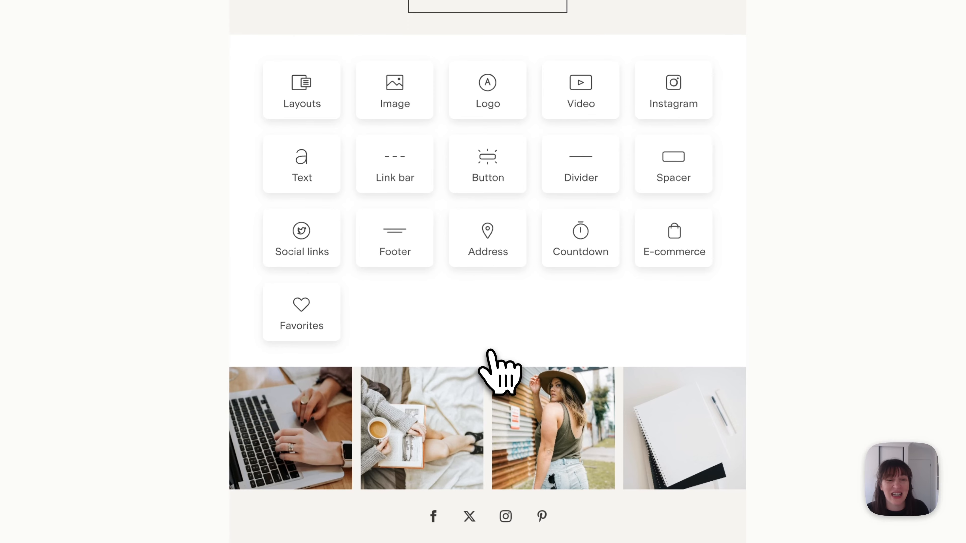
left_click(301, 163)
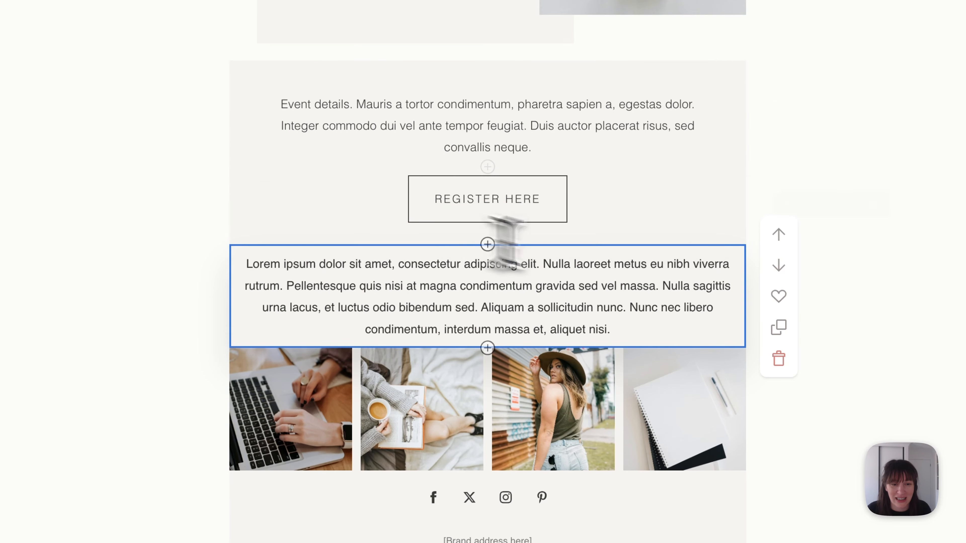
left_click_drag(603, 330, 242, 267)
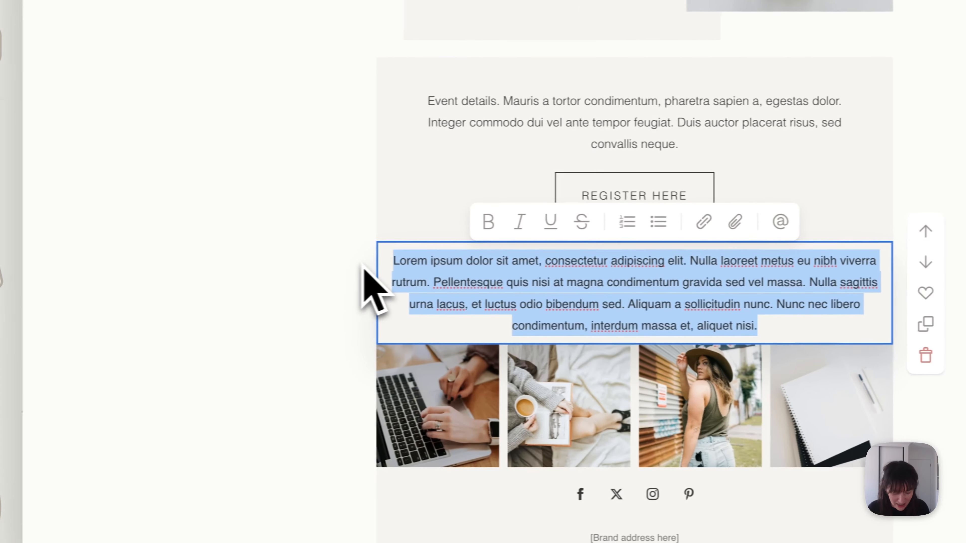
type("FOLLOW")
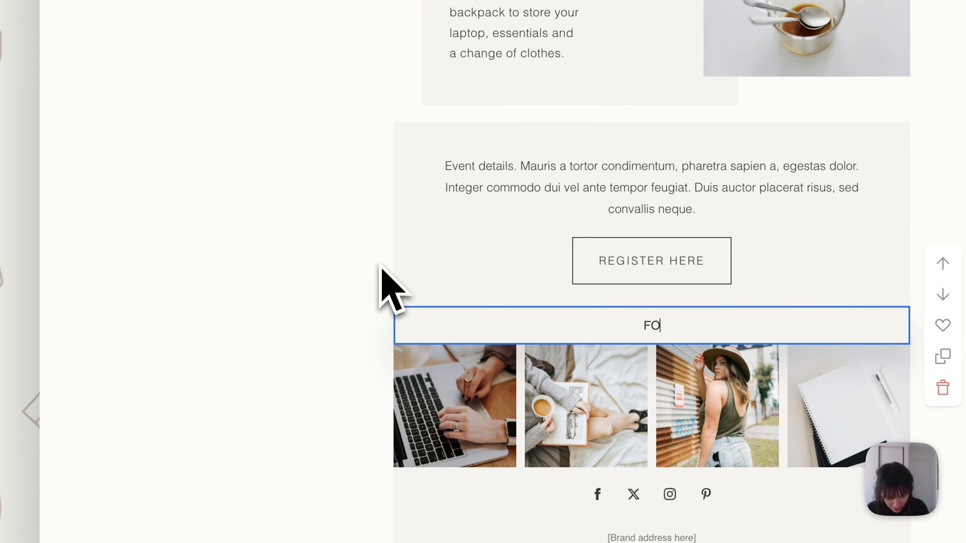
type(" @")
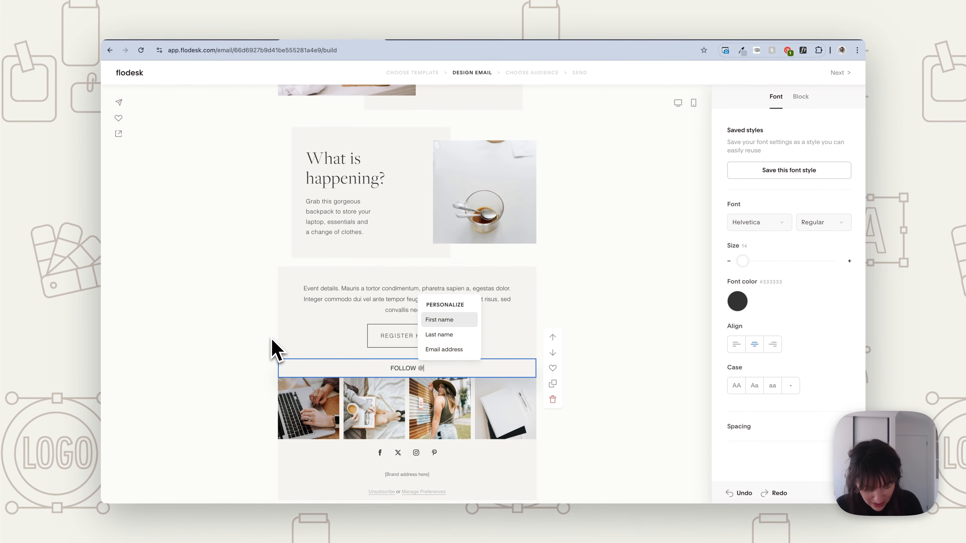
type("MYBRAND")
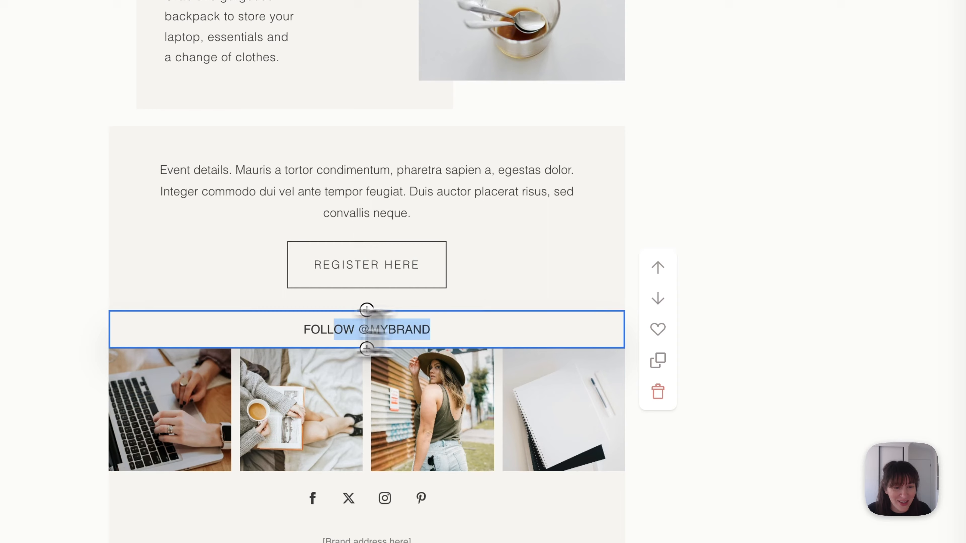
left_click_drag(374, 329, 319, 340)
left_click(860, 215)
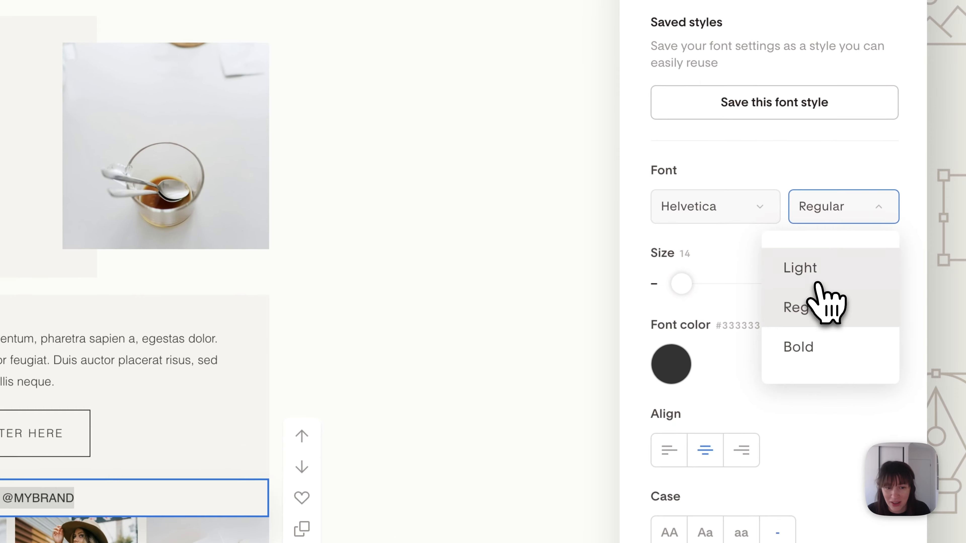
left_click(817, 284)
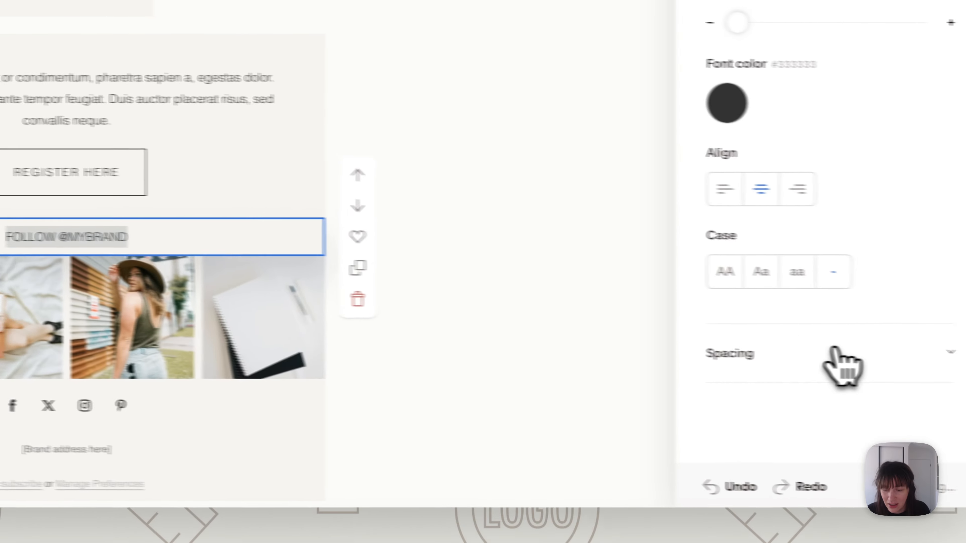
left_click(835, 352)
scroll(808, 323, "down", 2)
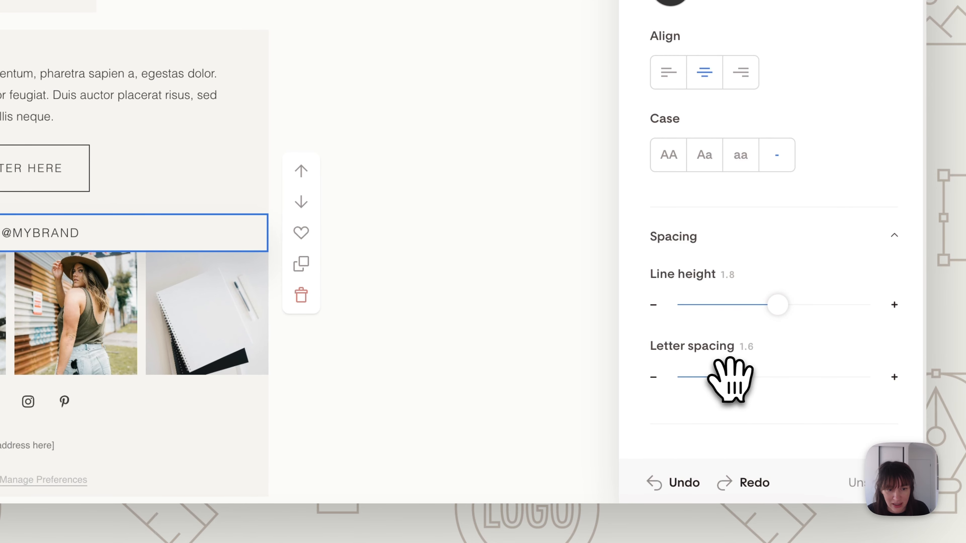
left_click(57, 238)
left_click_drag(57, 232, 169, 233)
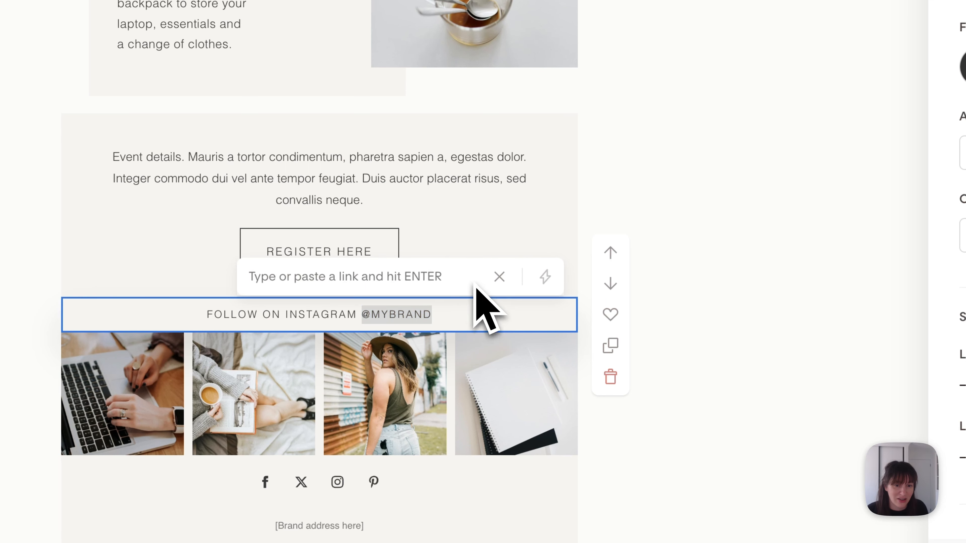
left_click(718, 325)
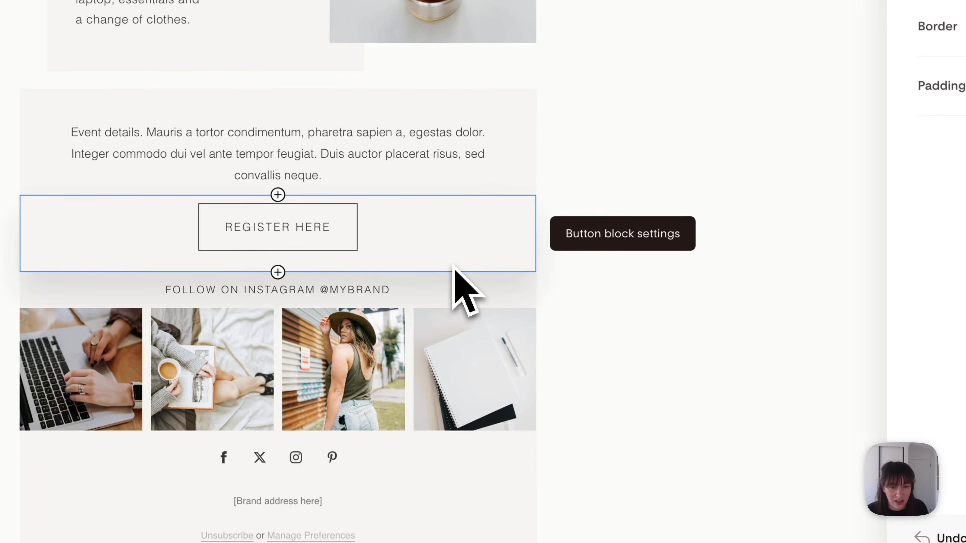
Increase the bottom padding of the lower REGISTER HERE button block to separate it from the Instagram line
left_click(484, 287)
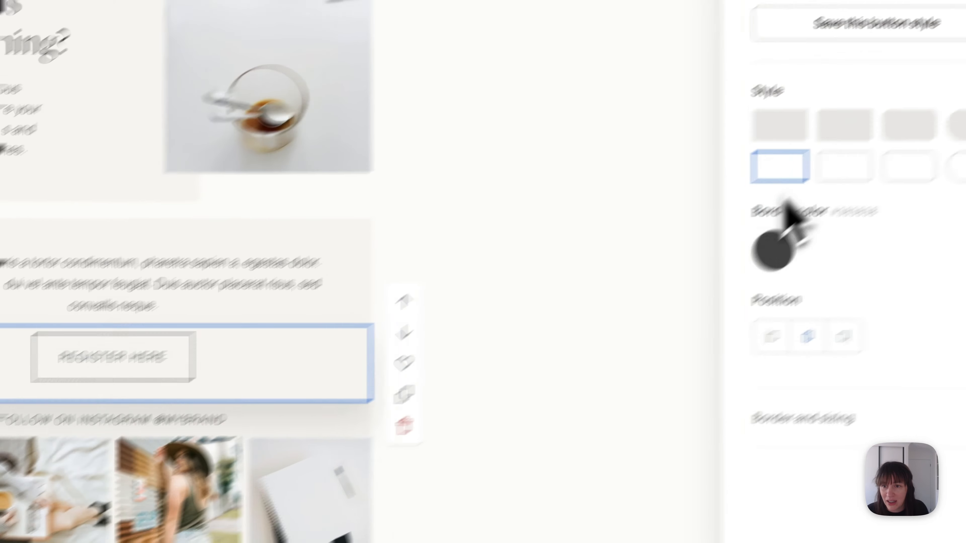
left_click(858, 106)
left_click(707, 325)
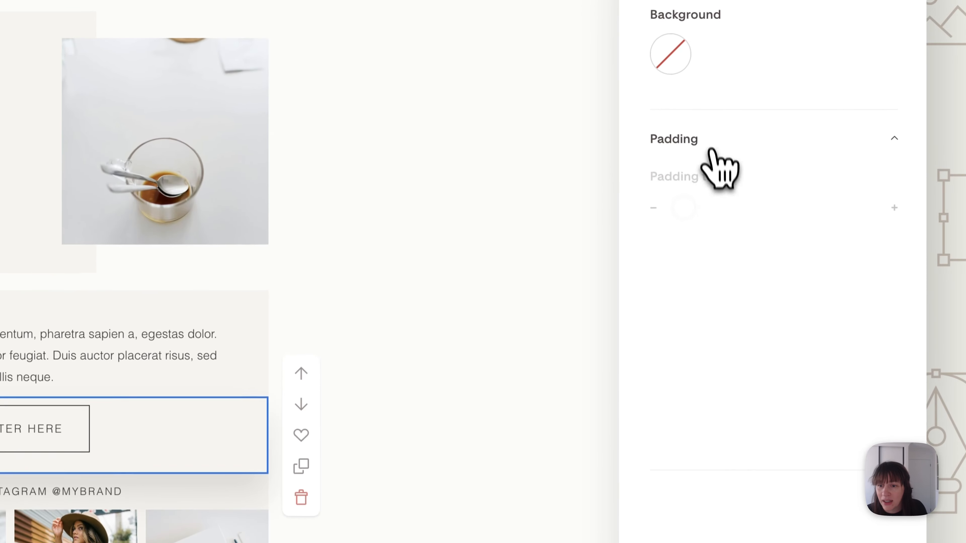
left_click_drag(721, 272, 727, 272)
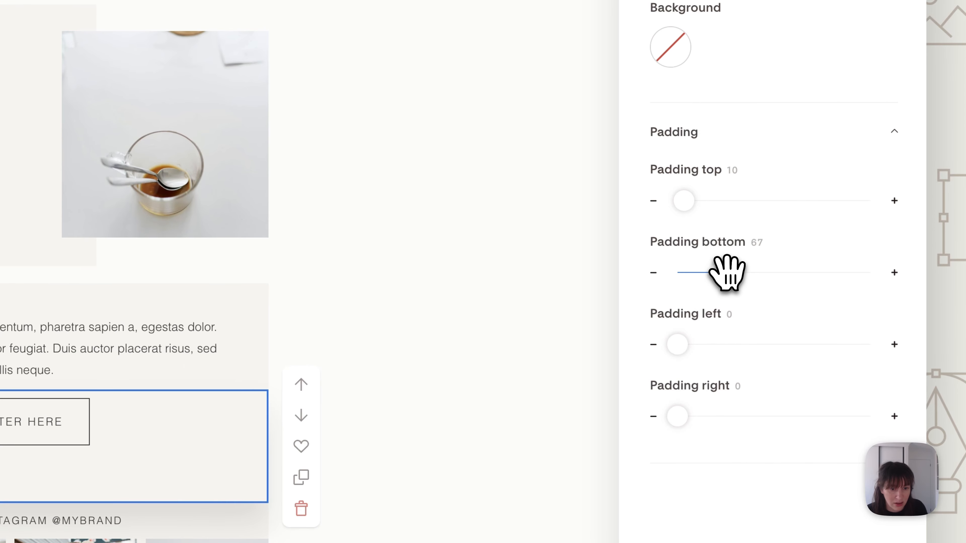
left_click(459, 431)
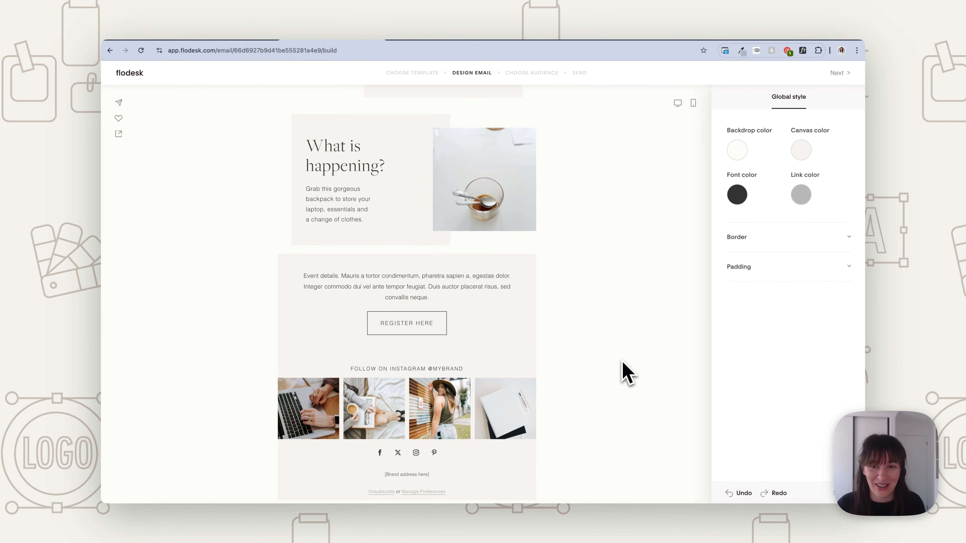
Look over the finished invitation email's sections from end to end and return to the emails list
scroll(597, 359, "up", 15)
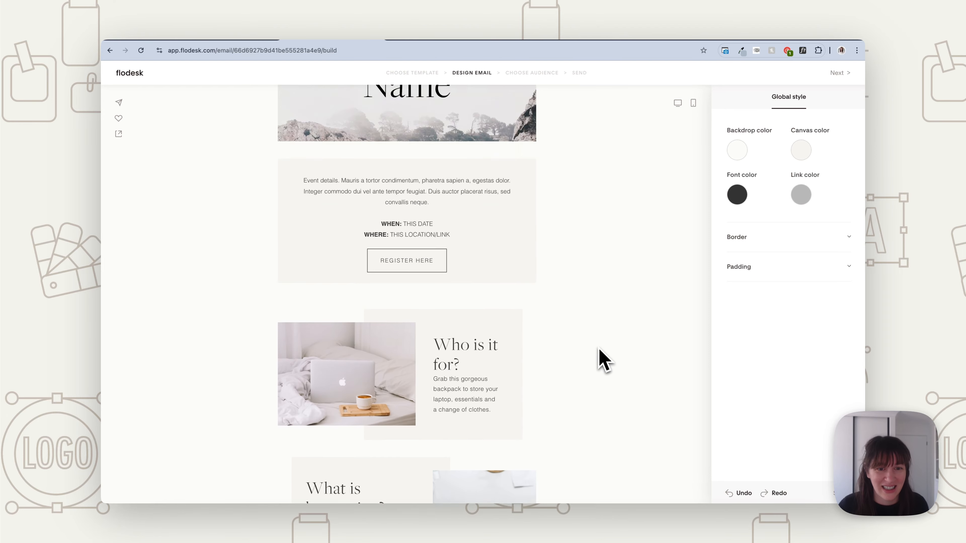
scroll(599, 359, "down", 15)
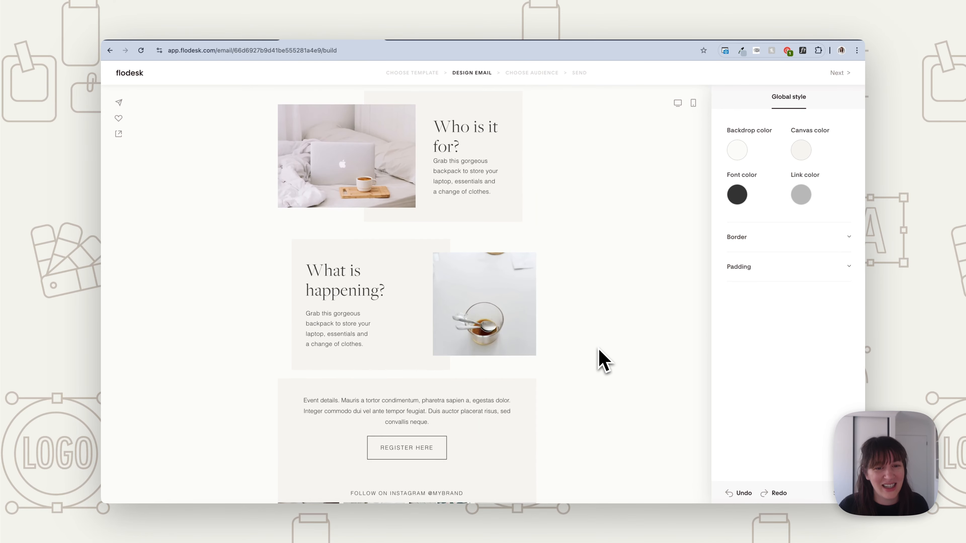
scroll(599, 359, "up", 15)
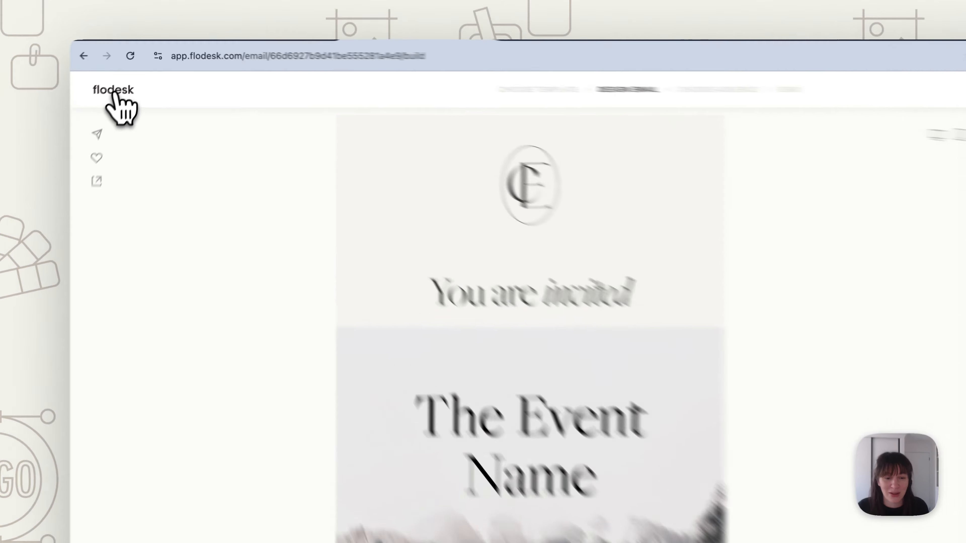
left_click(133, 78)
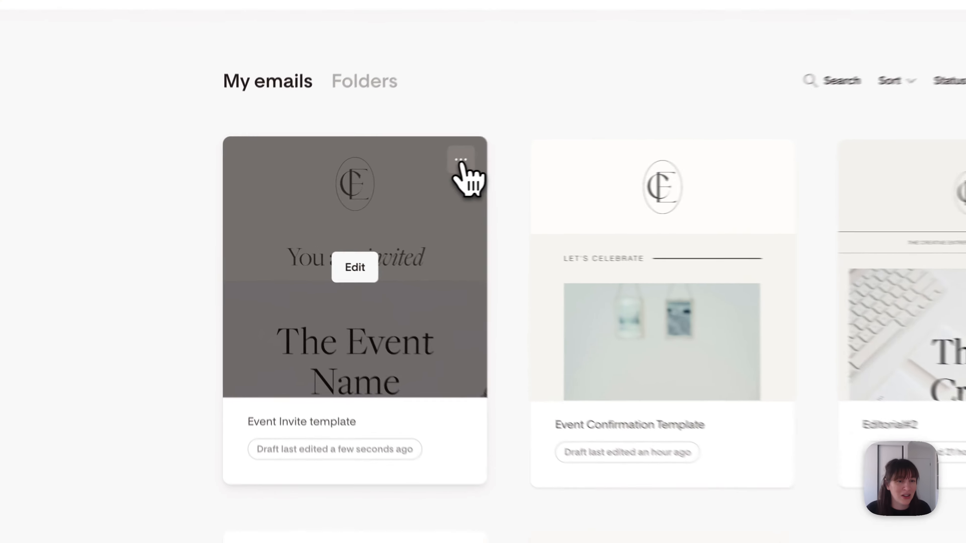
View the Event Invite template in the browser, look through it to the footer and return to the emails list
left_click(368, 188)
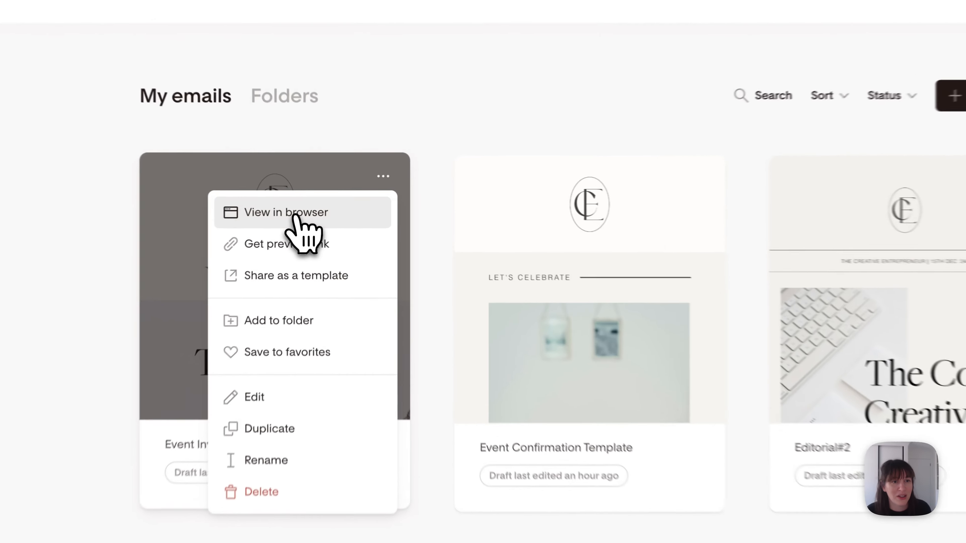
left_click(321, 208)
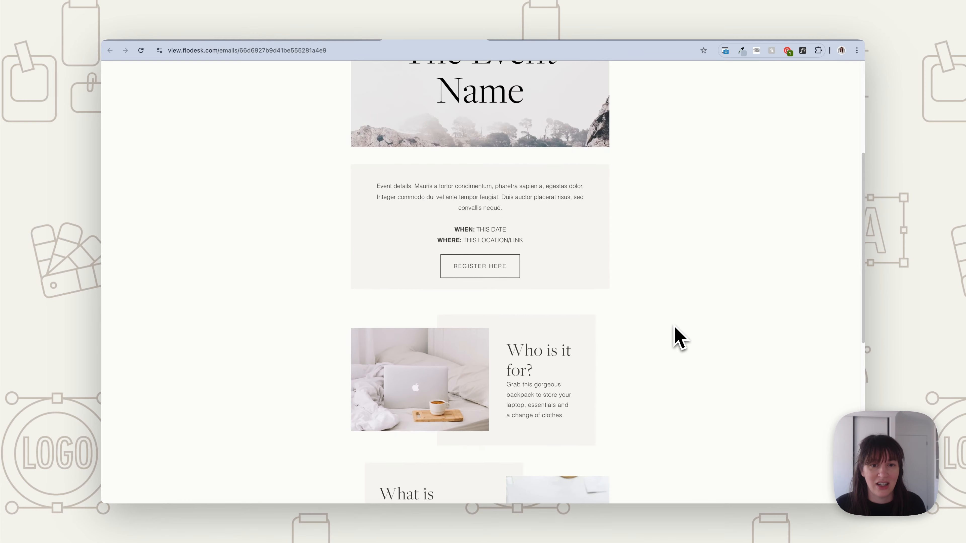
scroll(674, 331, "down", 10)
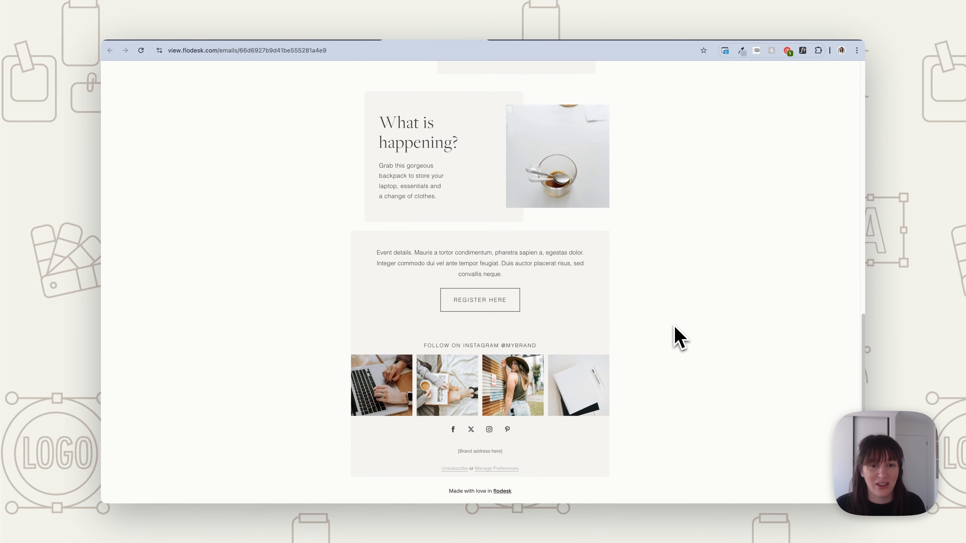
left_click(332, 39)
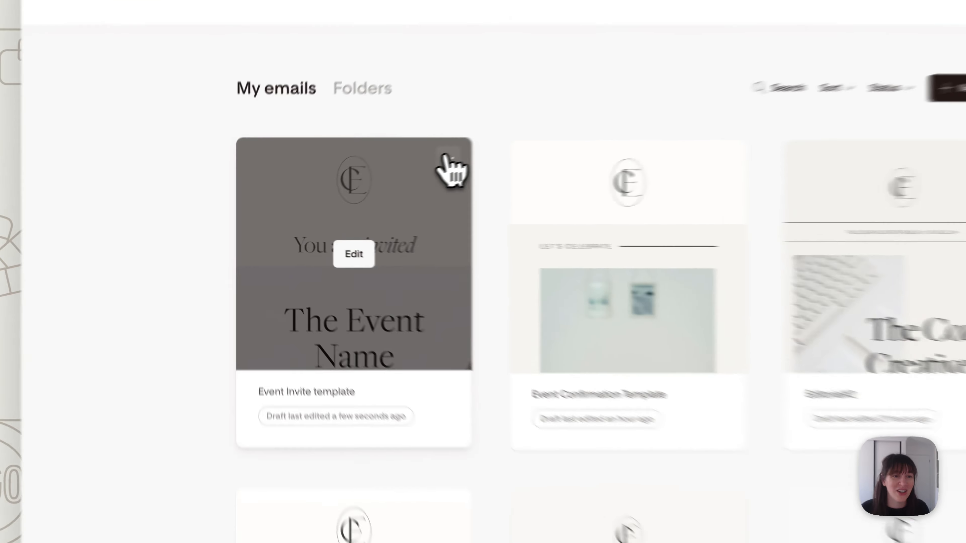
Look at the available options for the Event Invite template and at the other saved emails in the list
left_click(368, 187)
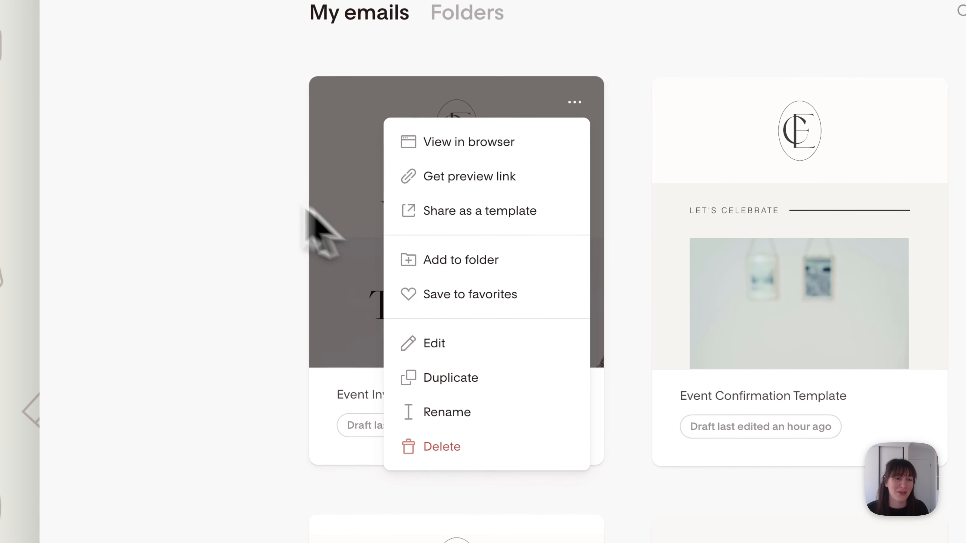
left_click(230, 266)
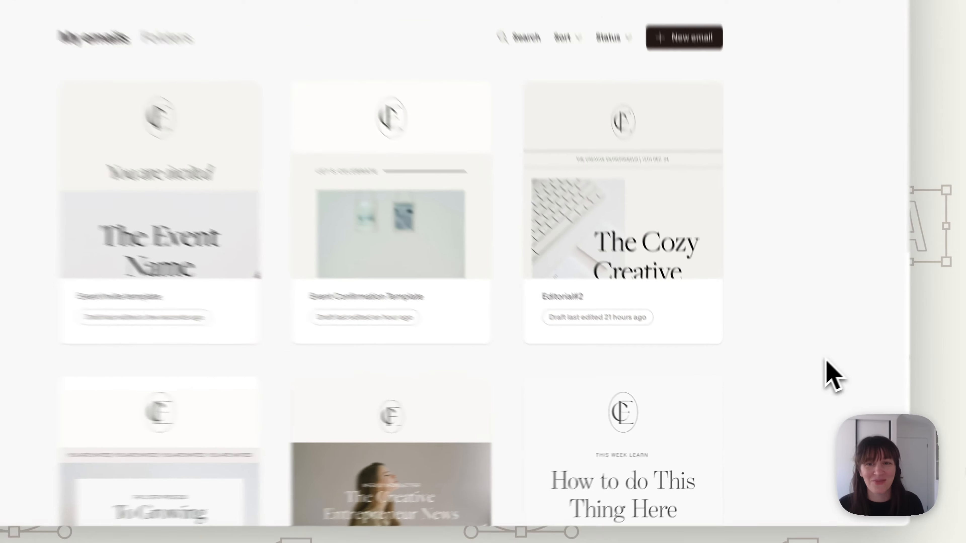
scroll(804, 392, "down", 3)
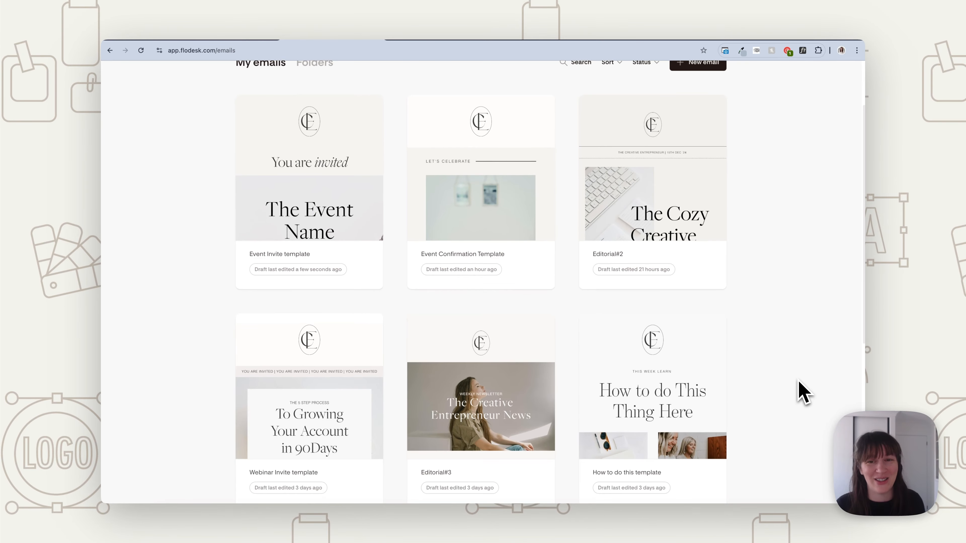